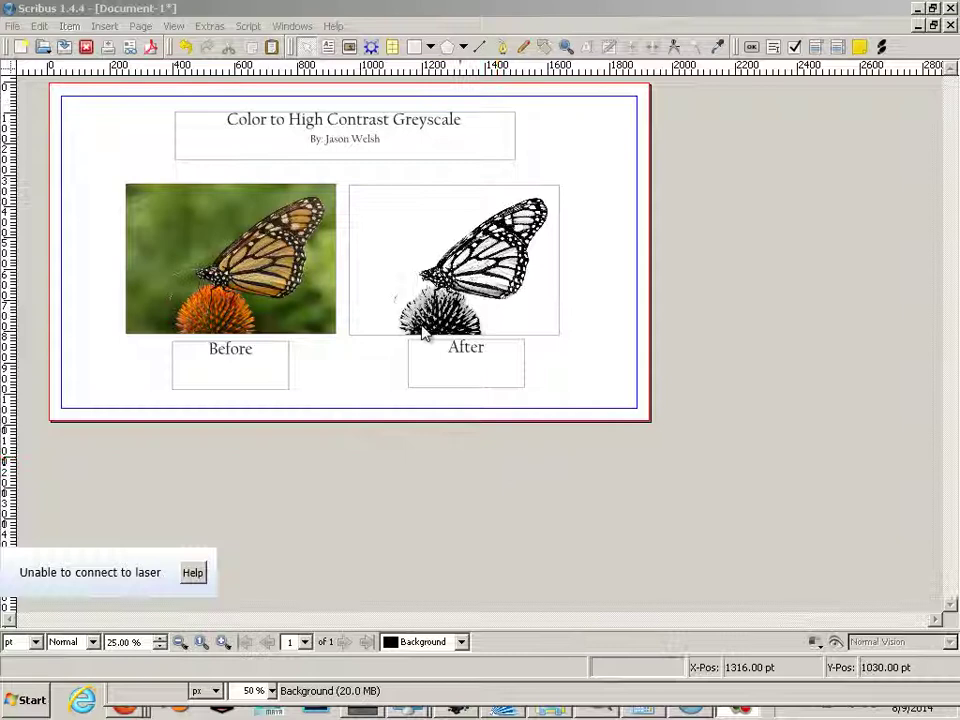
Show the Layers panel and rename the Background layer to Elements
{"action": "left_click", "coordinate": [133, 28]}
{"action": "mouse_move", "coordinate": [279, 26]}
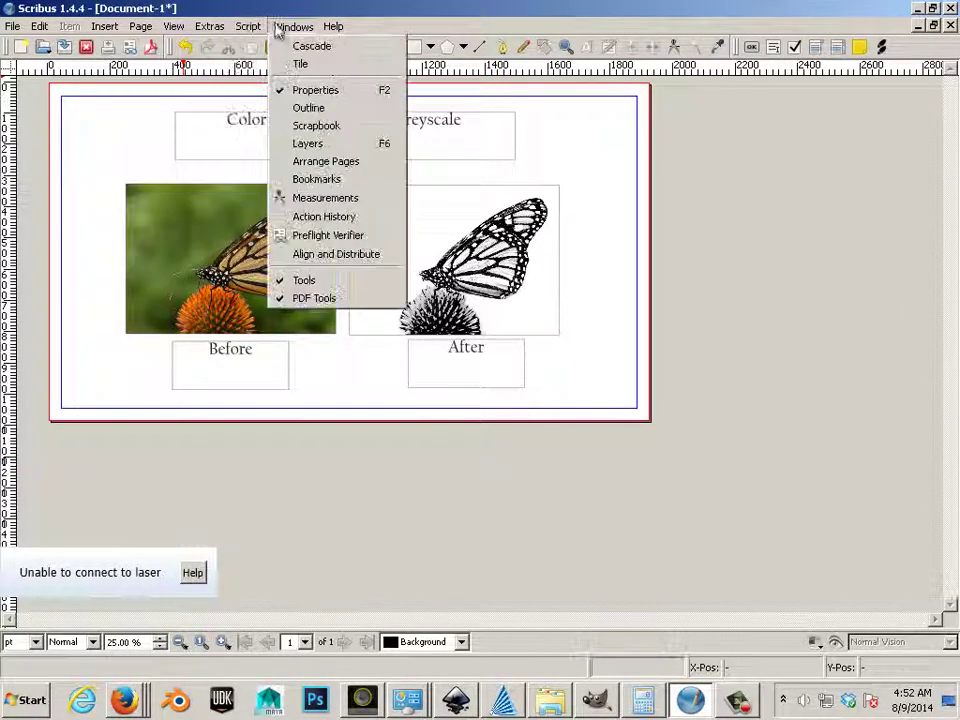
{"action": "left_click", "coordinate": [308, 143]}
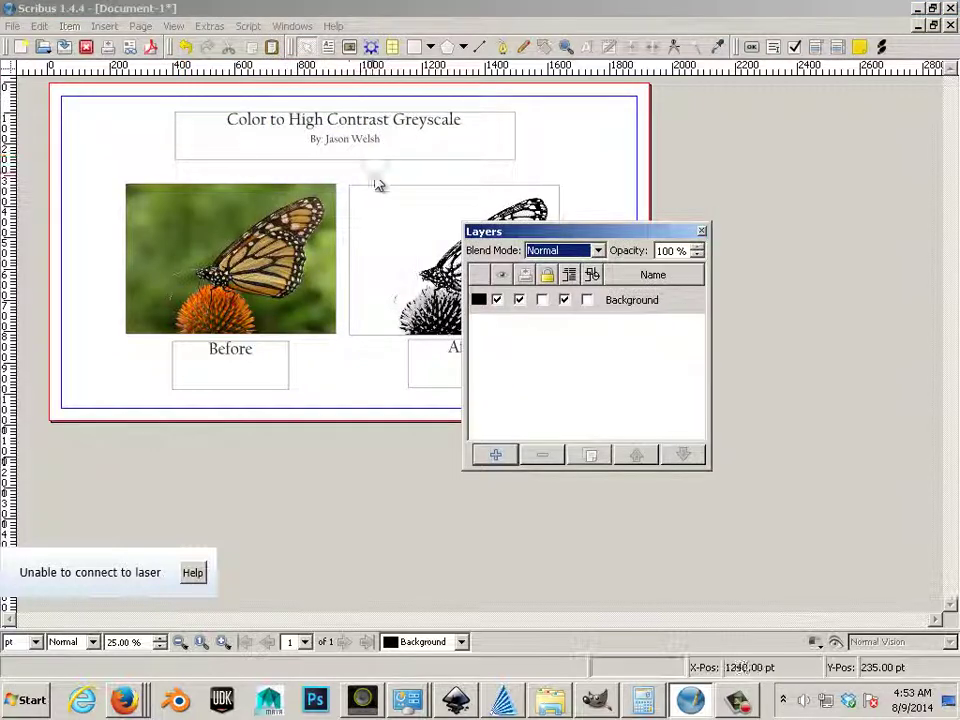
{"action": "left_click", "coordinate": [634, 311]}
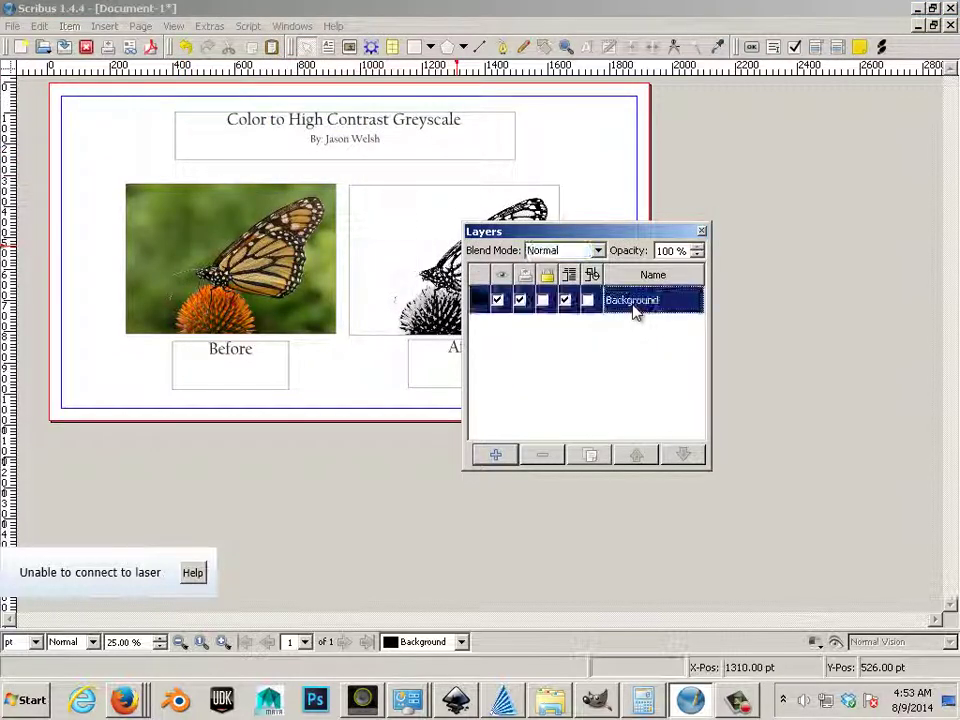
{"action": "double_click", "coordinate": [640, 304]}
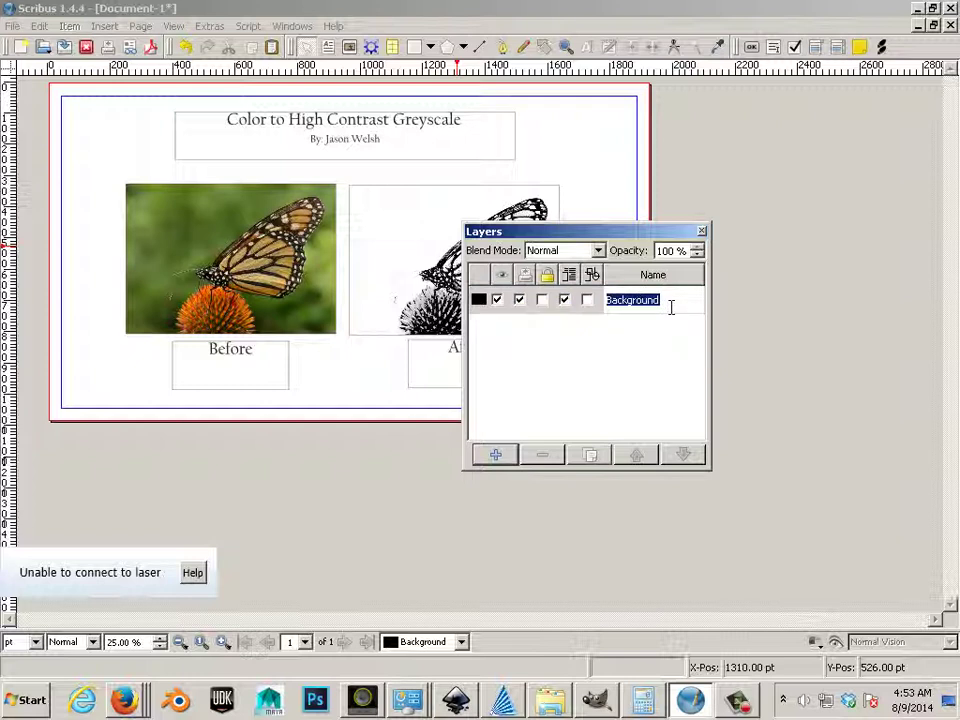
{"action": "type", "text": "Elements"}
{"action": "key", "text": "Return"}
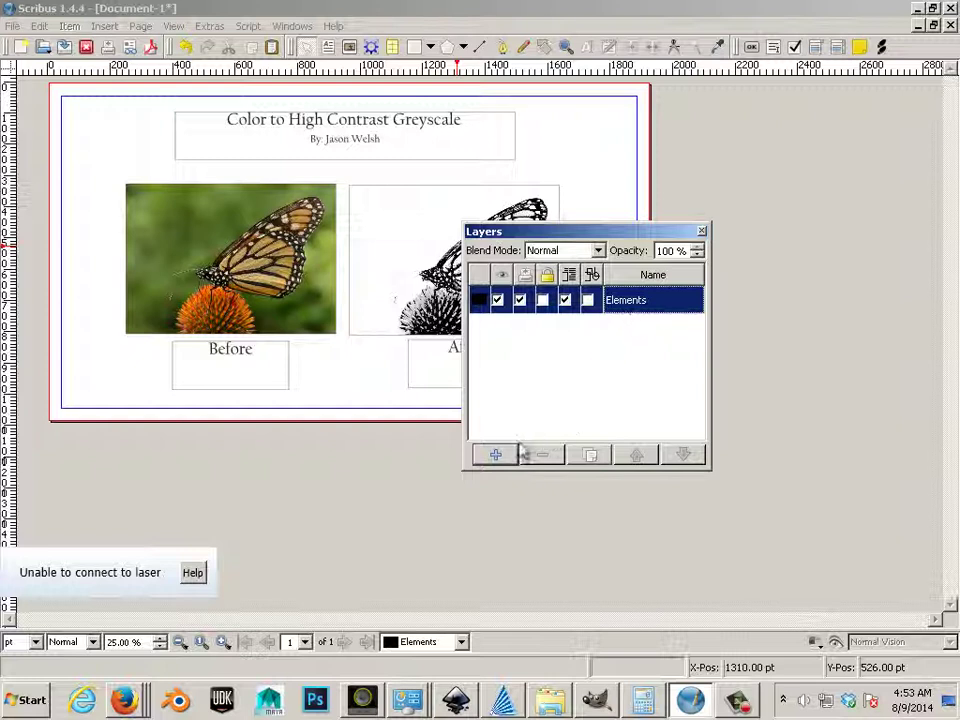
Add a layer named BackGround, lock Elements, and move BackGround below it
{"action": "left_click", "coordinate": [495, 454]}
{"action": "double_click", "coordinate": [631, 301]}
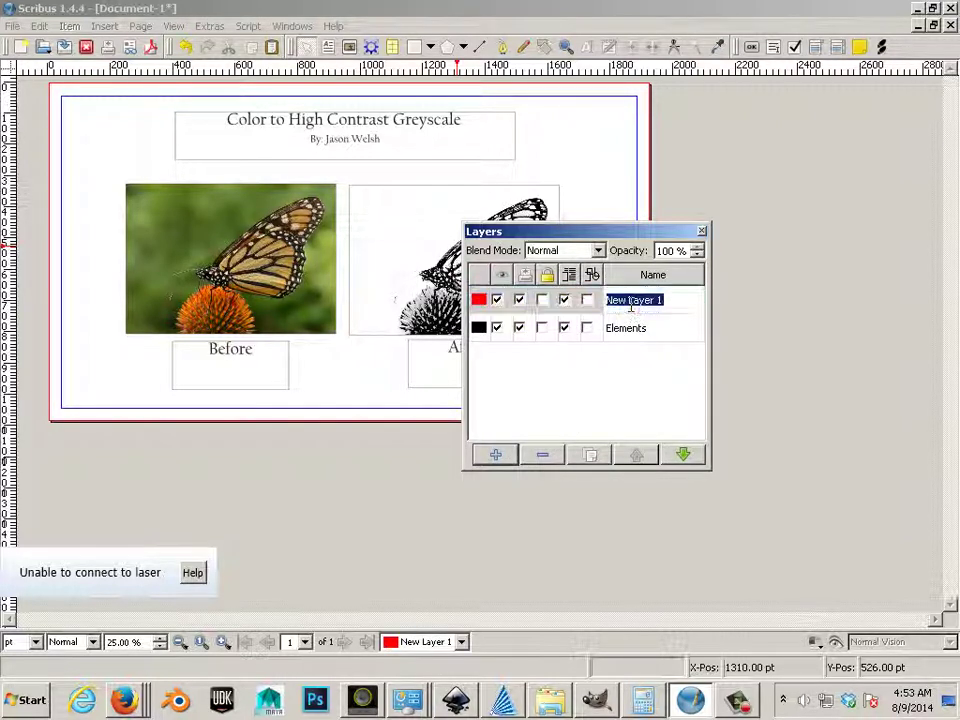
{"action": "type", "text": "Background"}
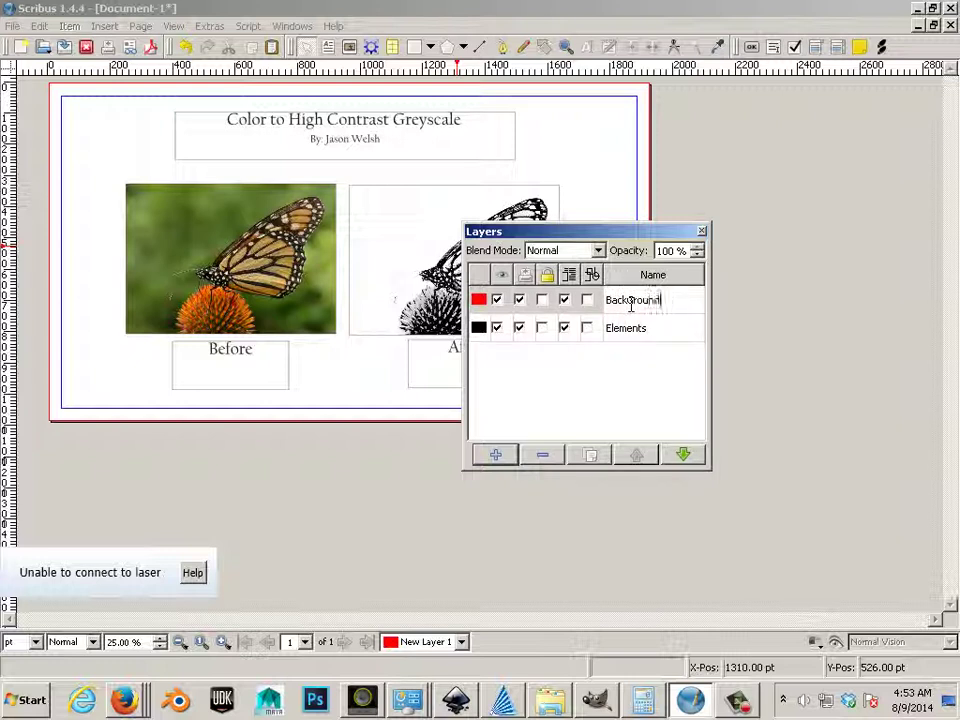
{"action": "key", "text": "Return"}
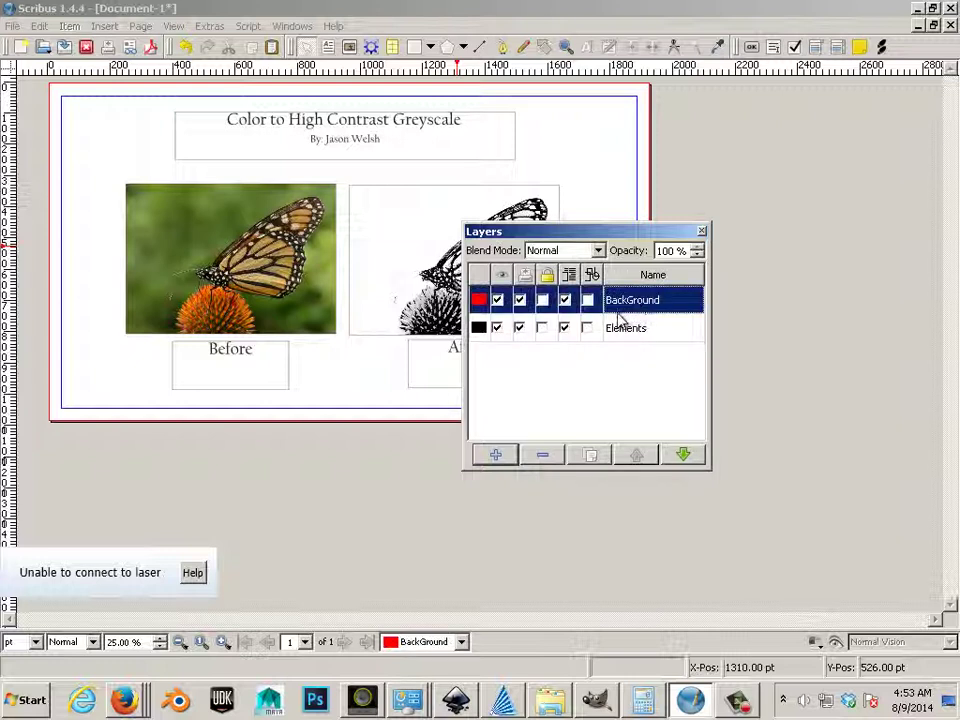
{"action": "left_click_drag", "start_coordinate": [560, 232], "coordinate": [697, 216]}
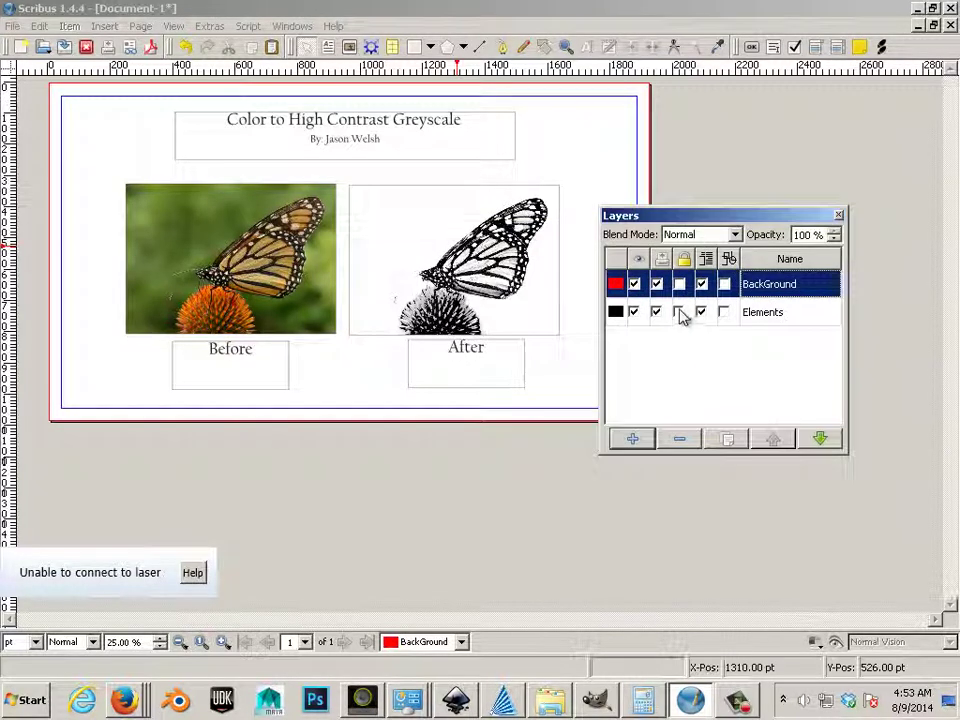
{"action": "left_click", "coordinate": [680, 312]}
{"action": "left_click", "coordinate": [820, 439]}
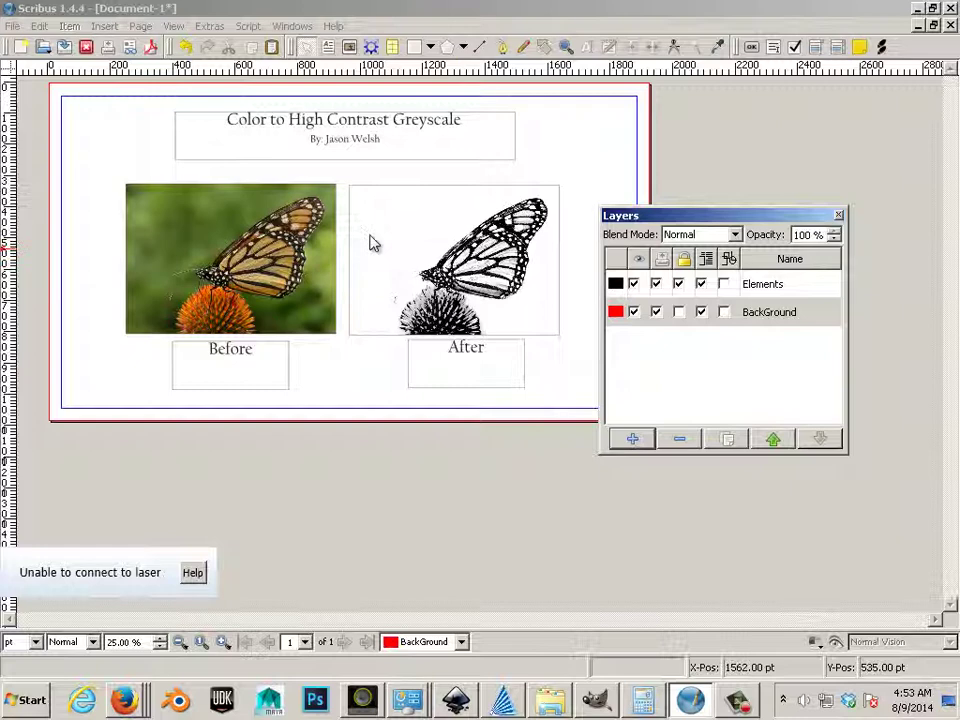
Draw a default rectangle shape covering the whole page past its edges
{"action": "left_click", "coordinate": [104, 26]}
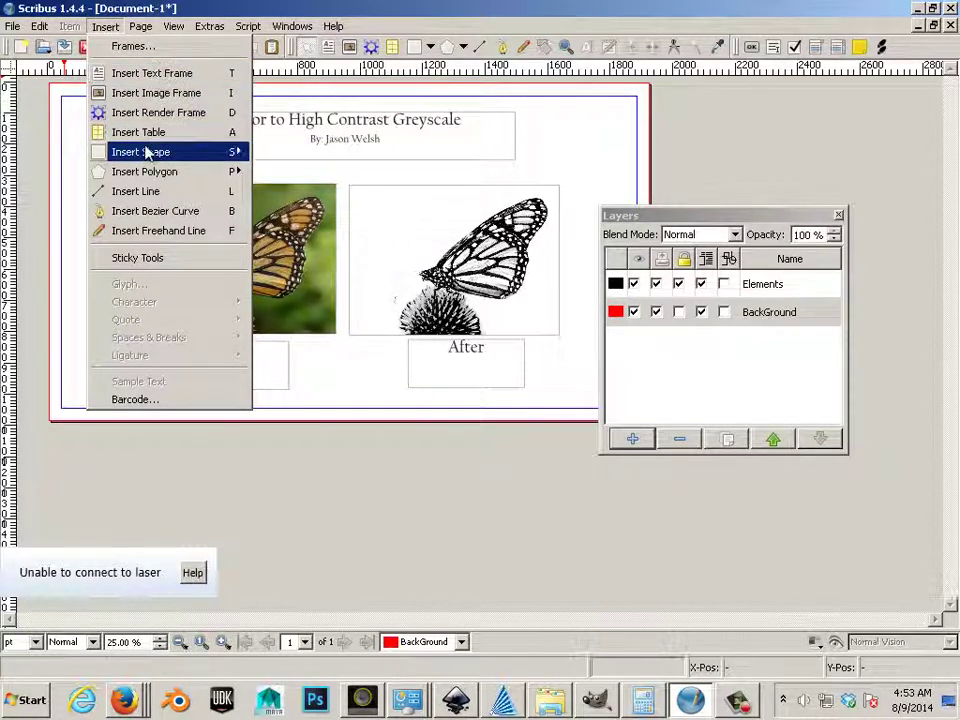
{"action": "mouse_move", "coordinate": [132, 152]}
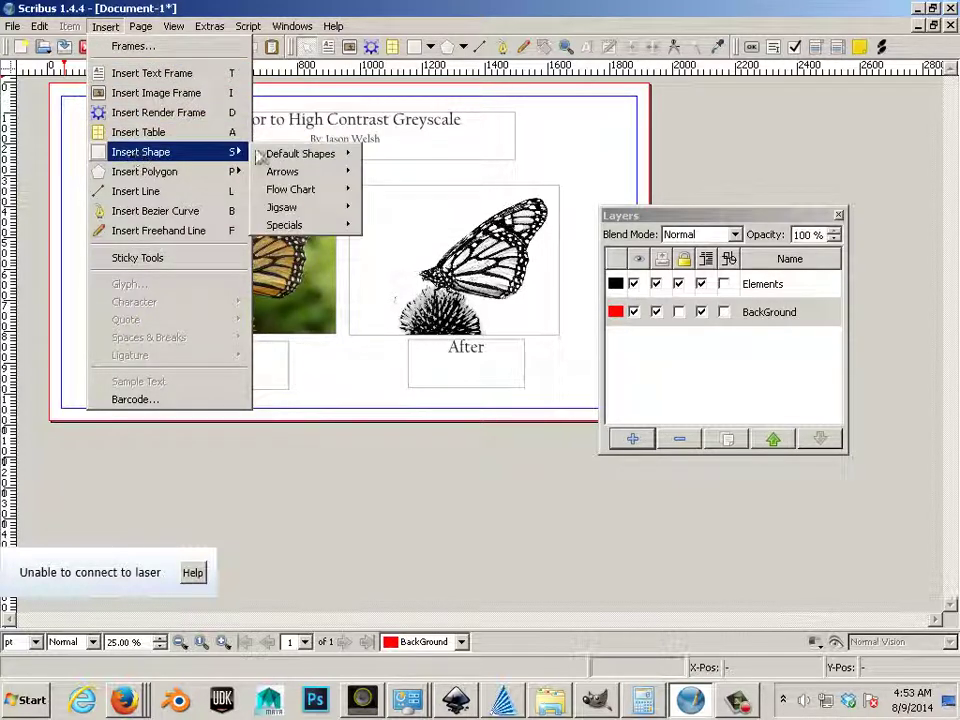
{"action": "mouse_move", "coordinate": [290, 154]}
{"action": "left_click", "coordinate": [395, 165]}
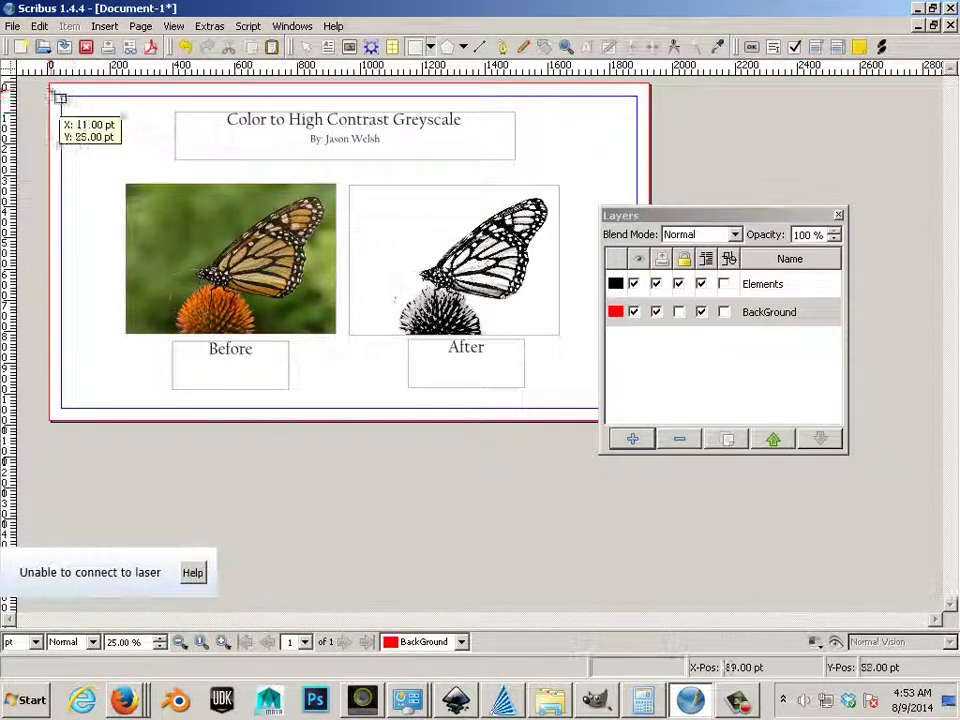
{"action": "left_click_drag", "start_coordinate": [48, 82], "coordinate": [664, 443]}
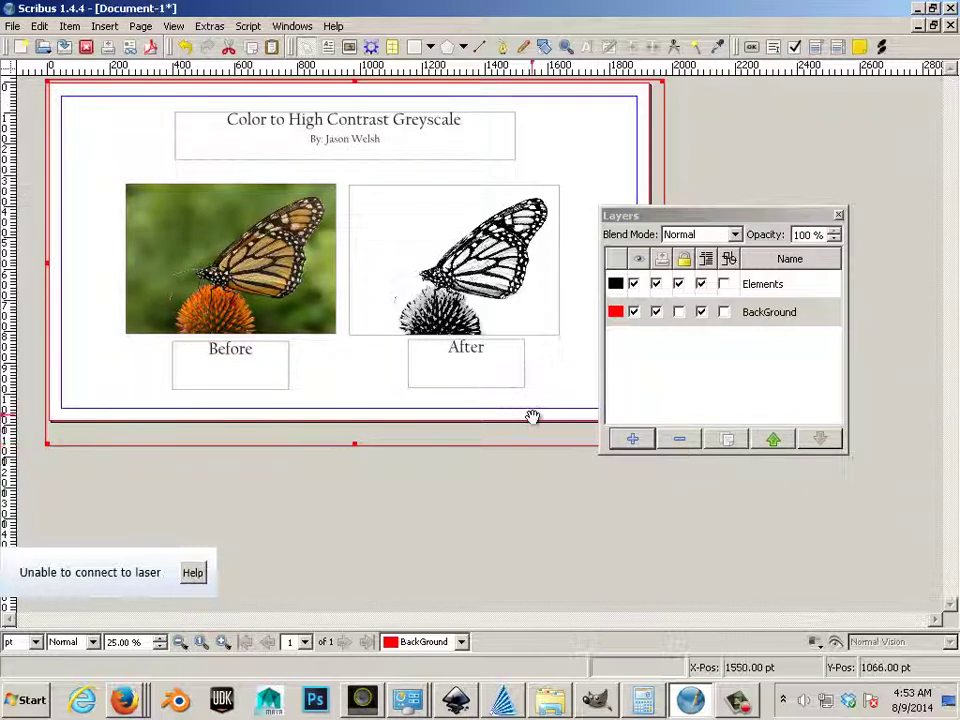
Show the Properties of the page-covering rectangle
{"action": "right_click", "coordinate": [482, 446]}
{"action": "left_click", "coordinate": [432, 444]}
{"action": "right_click", "coordinate": [431, 444]}
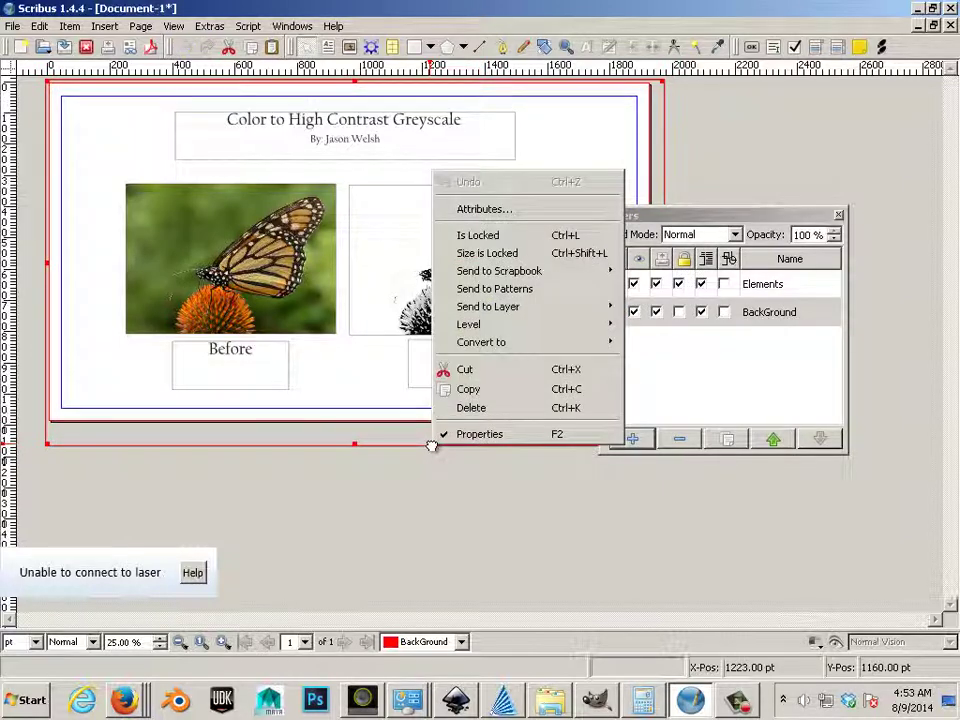
{"action": "left_click", "coordinate": [470, 502]}
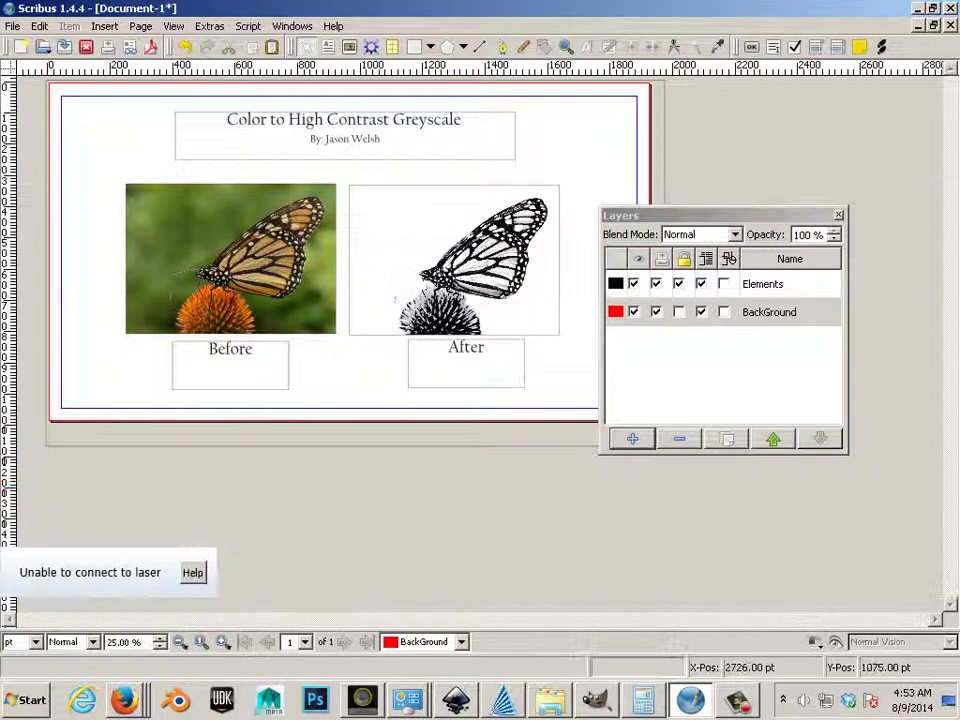
Fill the page-covering rectangle with Black
{"action": "left_click_drag", "start_coordinate": [787, 88], "coordinate": [787, 88]}
{"action": "left_click", "coordinate": [665, 104]}
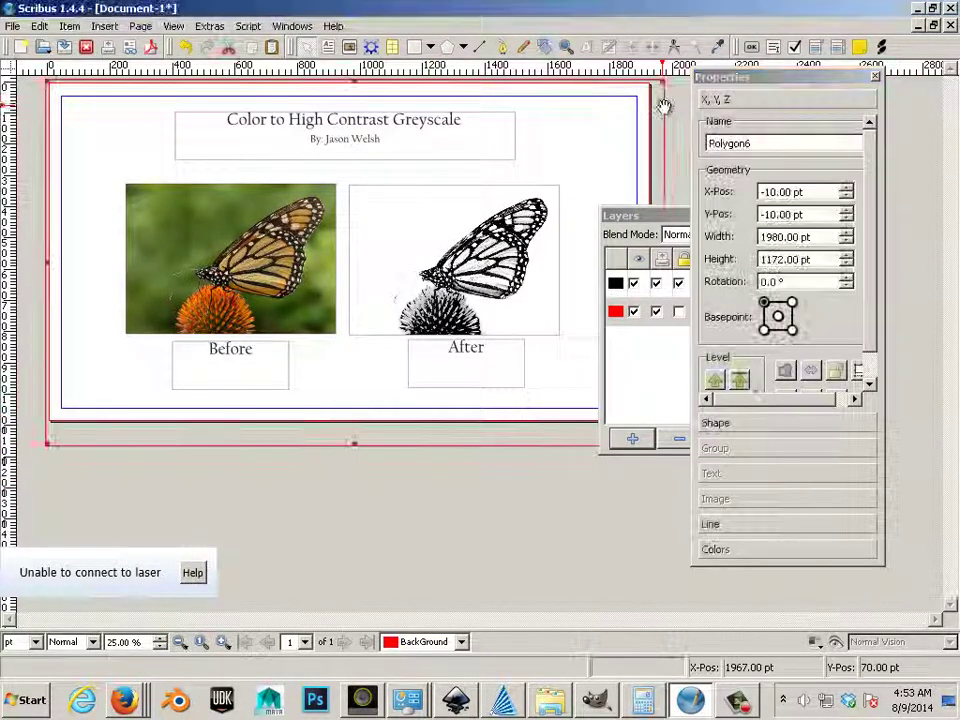
{"action": "left_click", "coordinate": [718, 550]}
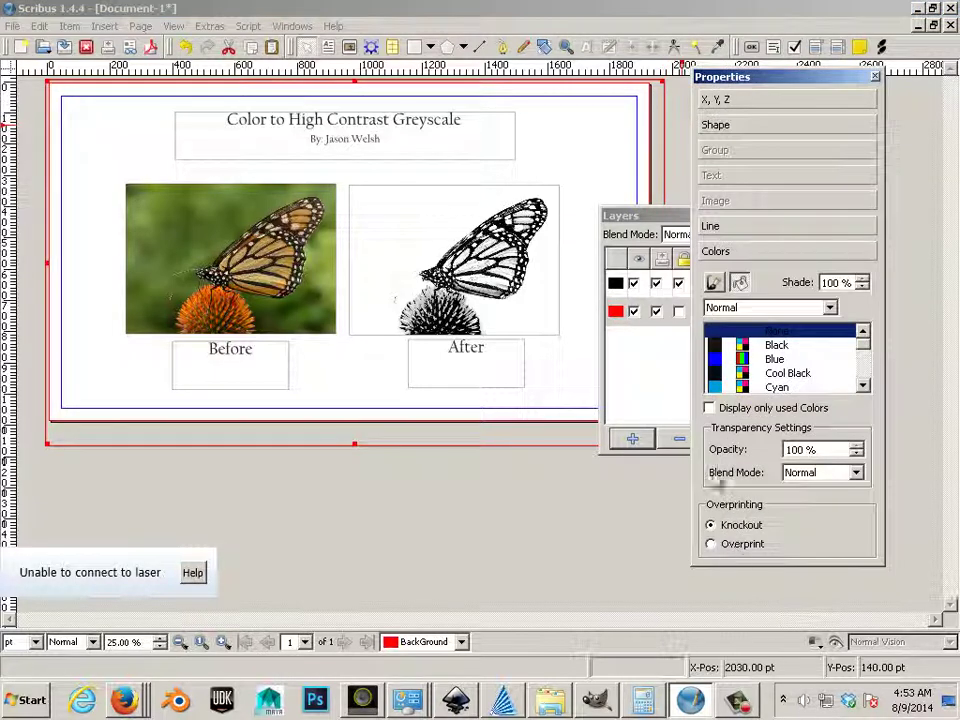
{"action": "left_click", "coordinate": [717, 345]}
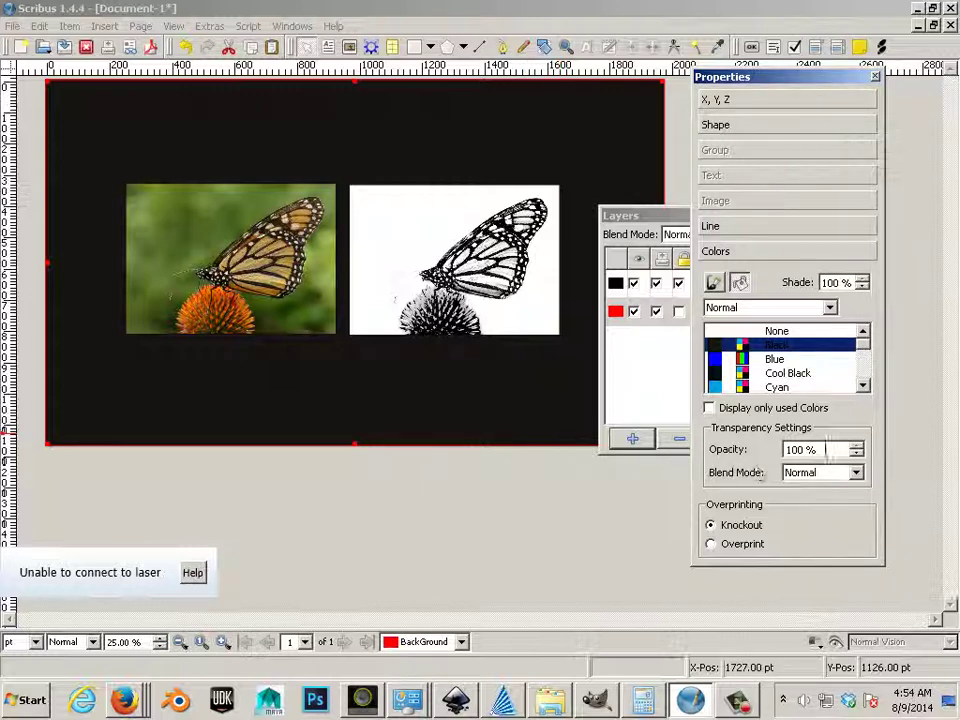
Adjust the rectangle's fill opacity and settle on 70%
{"action": "scroll", "coordinate": [828, 449], "scroll_direction": "down", "scroll_amount": 2}
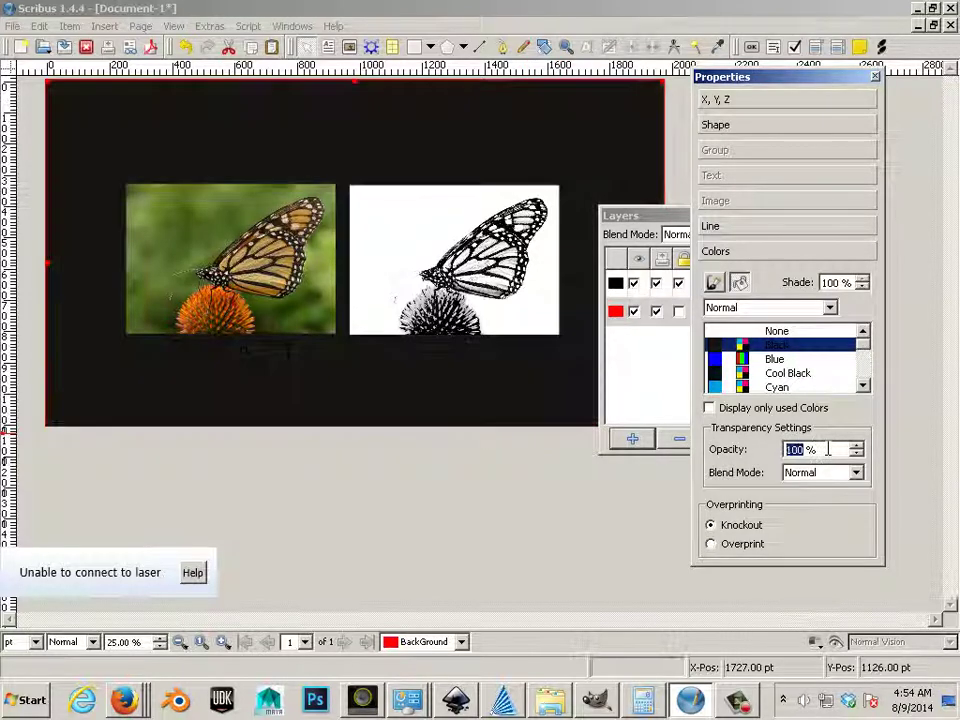
{"action": "scroll", "coordinate": [828, 449], "scroll_direction": "down", "scroll_amount": 1}
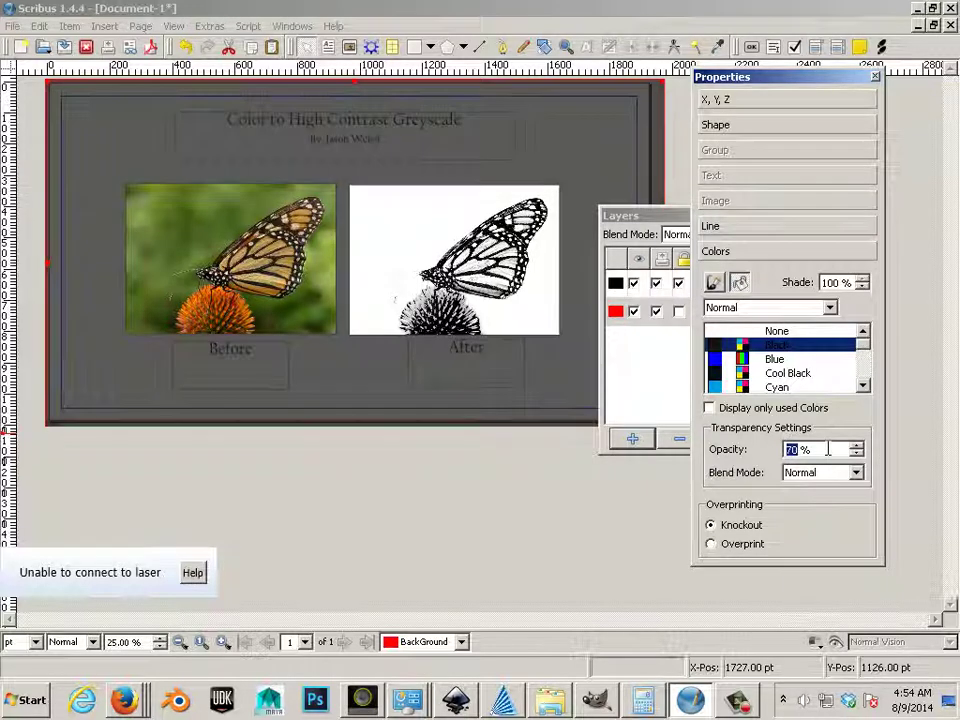
{"action": "scroll", "coordinate": [828, 449], "scroll_direction": "up", "scroll_amount": 2}
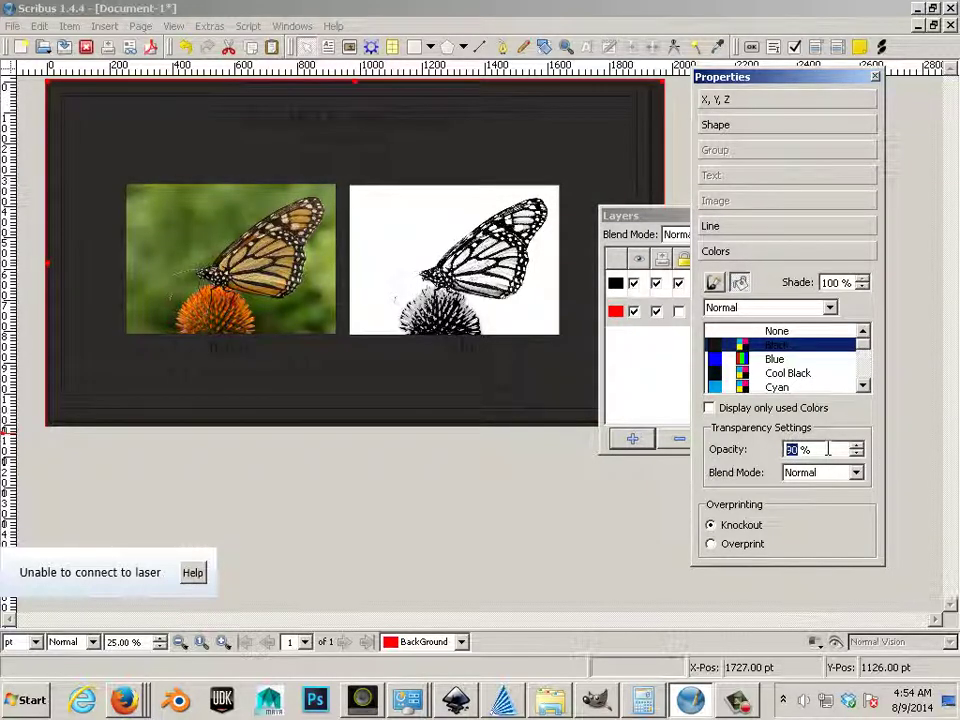
{"action": "scroll", "coordinate": [828, 449], "scroll_direction": "down", "scroll_amount": 1}
{"action": "scroll", "coordinate": [828, 449], "scroll_direction": "down", "scroll_amount": 2}
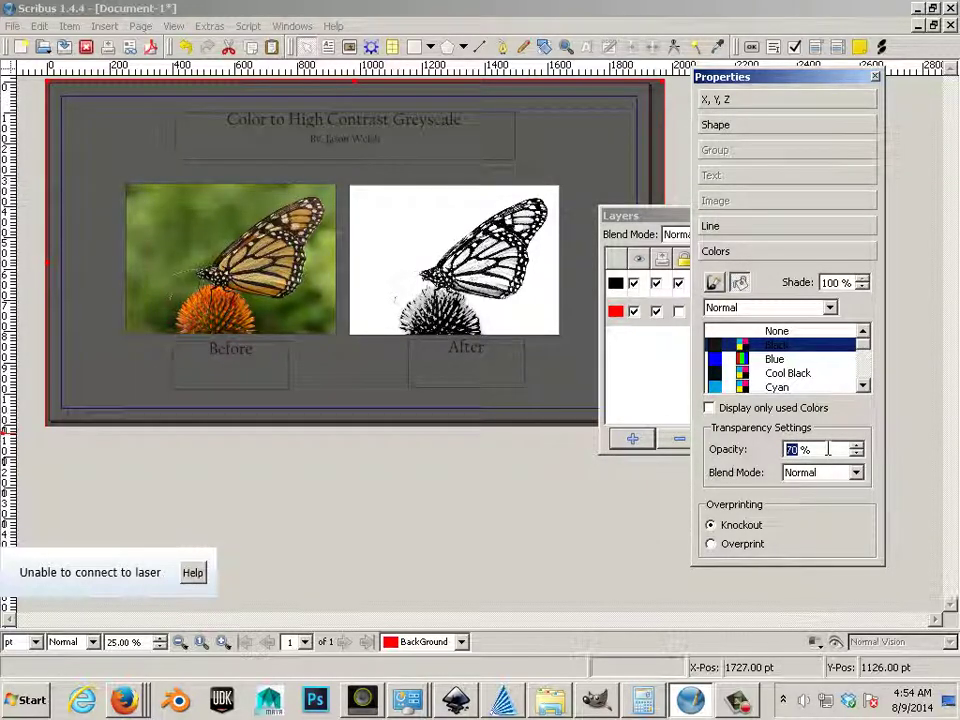
{"action": "scroll", "coordinate": [828, 449], "scroll_direction": "up", "scroll_amount": 1}
{"action": "scroll", "coordinate": [828, 449], "scroll_direction": "down", "scroll_amount": 1}
{"action": "scroll", "coordinate": [828, 449], "scroll_direction": "down", "scroll_amount": 1}
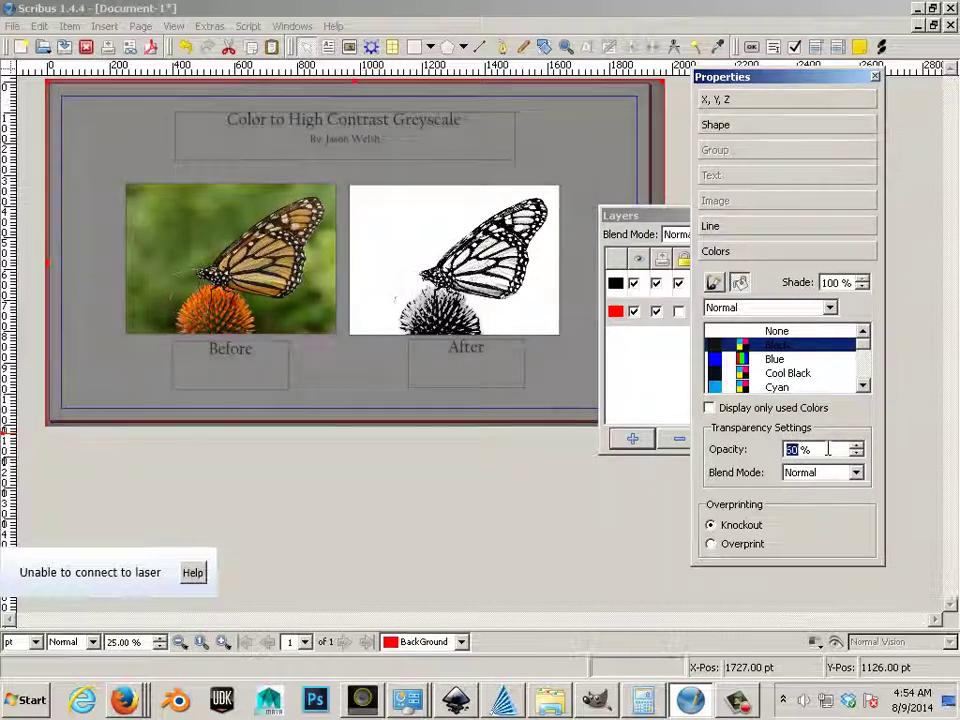
{"action": "scroll", "coordinate": [828, 449], "scroll_direction": "up", "scroll_amount": 1}
{"action": "scroll", "coordinate": [828, 449], "scroll_direction": "down", "scroll_amount": 2}
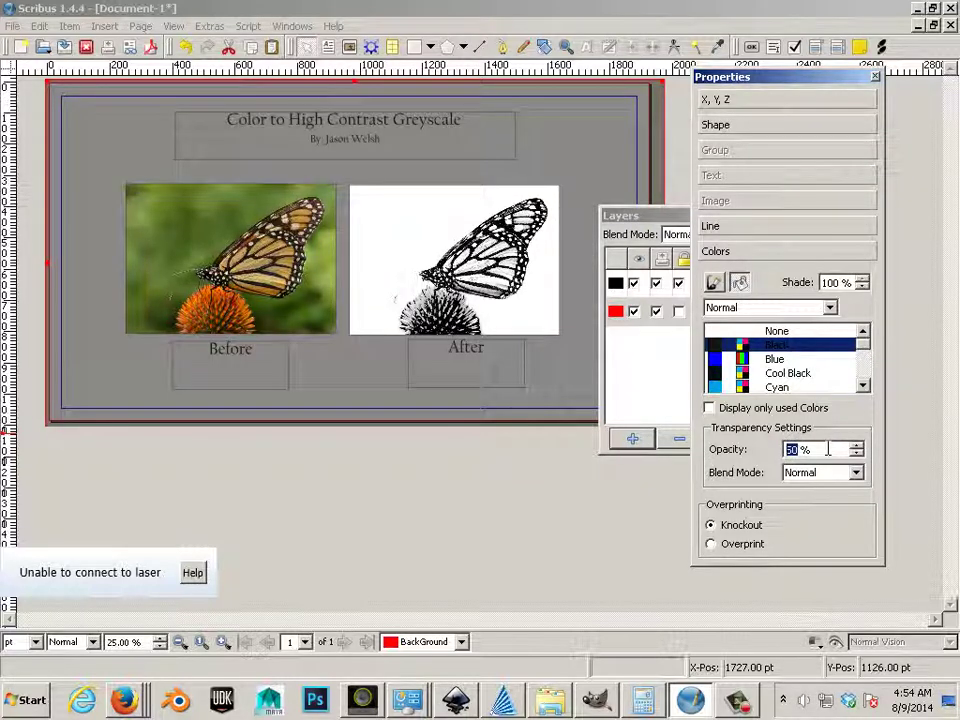
{"action": "scroll", "coordinate": [828, 449], "scroll_direction": "up", "scroll_amount": 4}
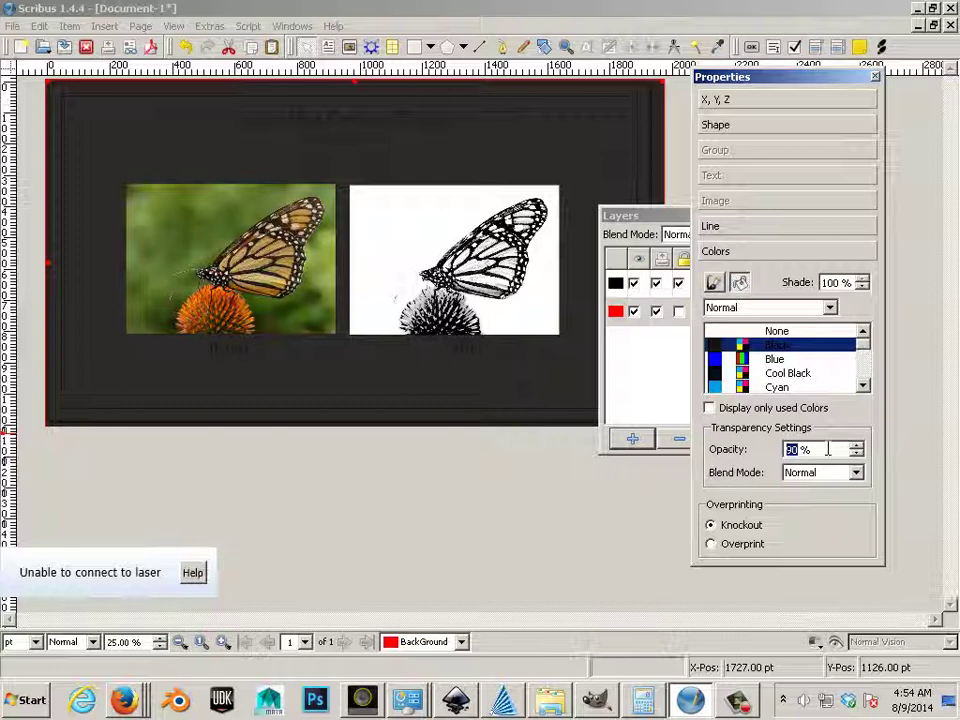
{"action": "scroll", "coordinate": [828, 449], "scroll_direction": "down", "scroll_amount": 2}
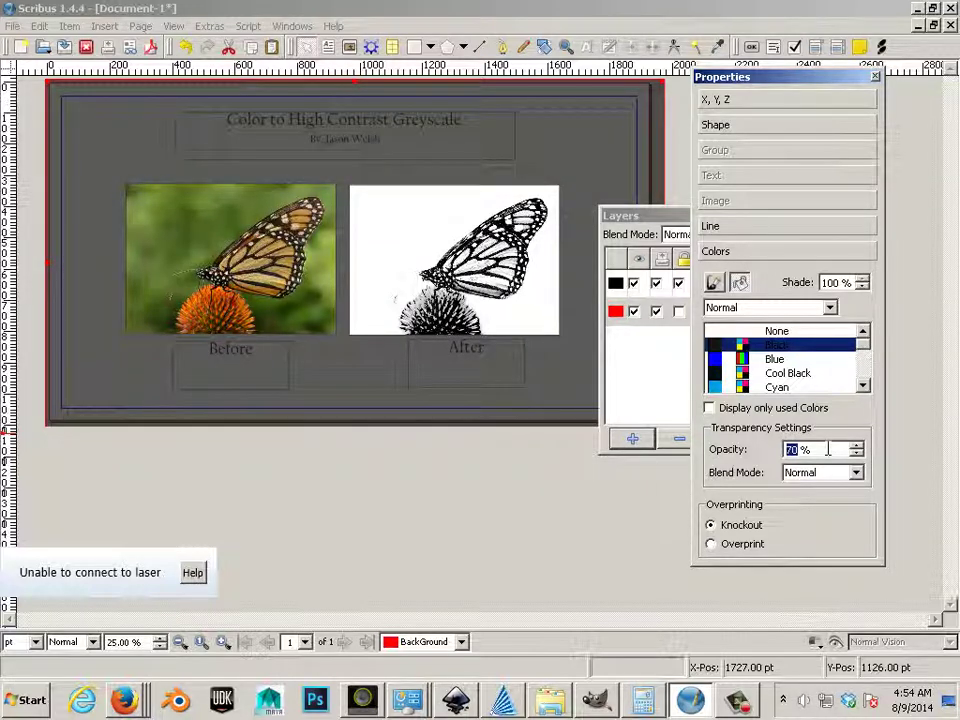
{"action": "scroll", "coordinate": [828, 449], "scroll_direction": "up", "scroll_amount": 3}
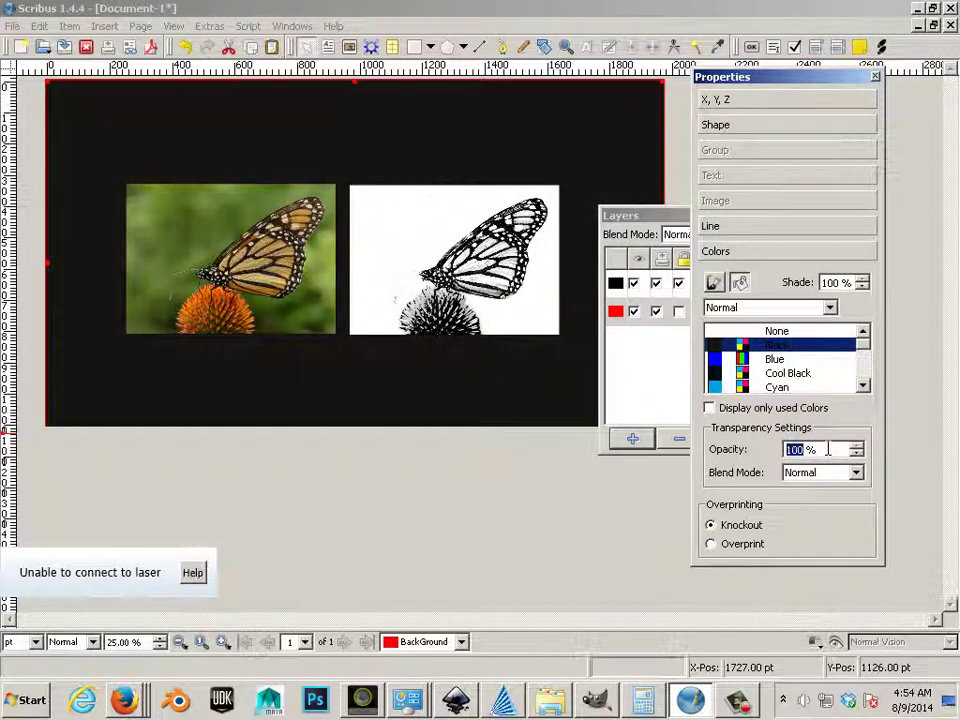
{"action": "scroll", "coordinate": [828, 449], "scroll_direction": "down", "scroll_amount": 10}
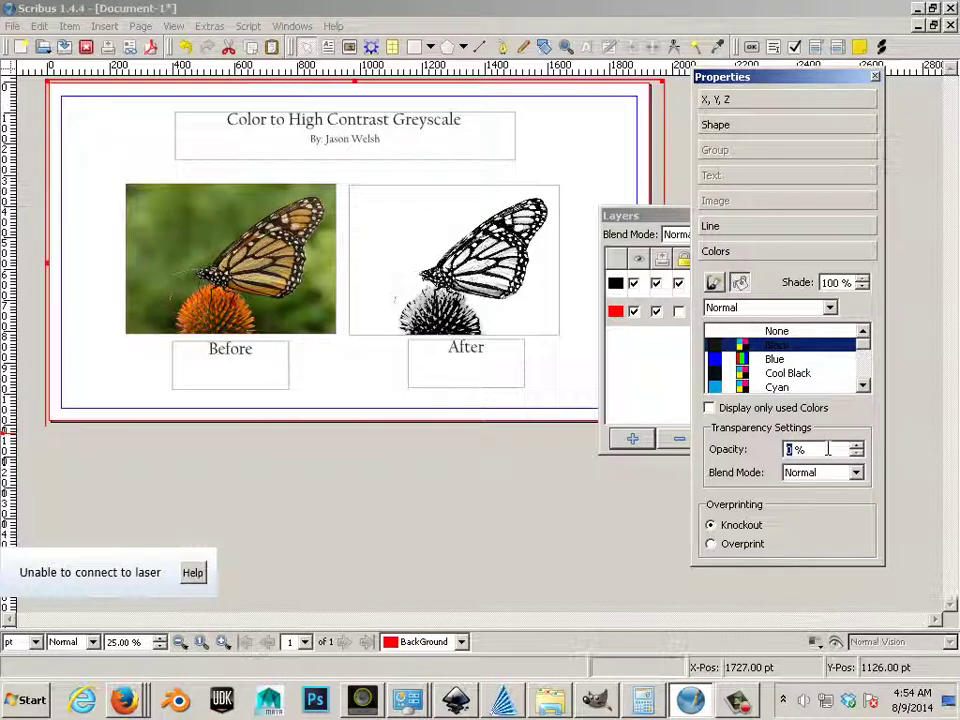
{"action": "scroll", "coordinate": [828, 449], "scroll_direction": "up", "scroll_amount": 2}
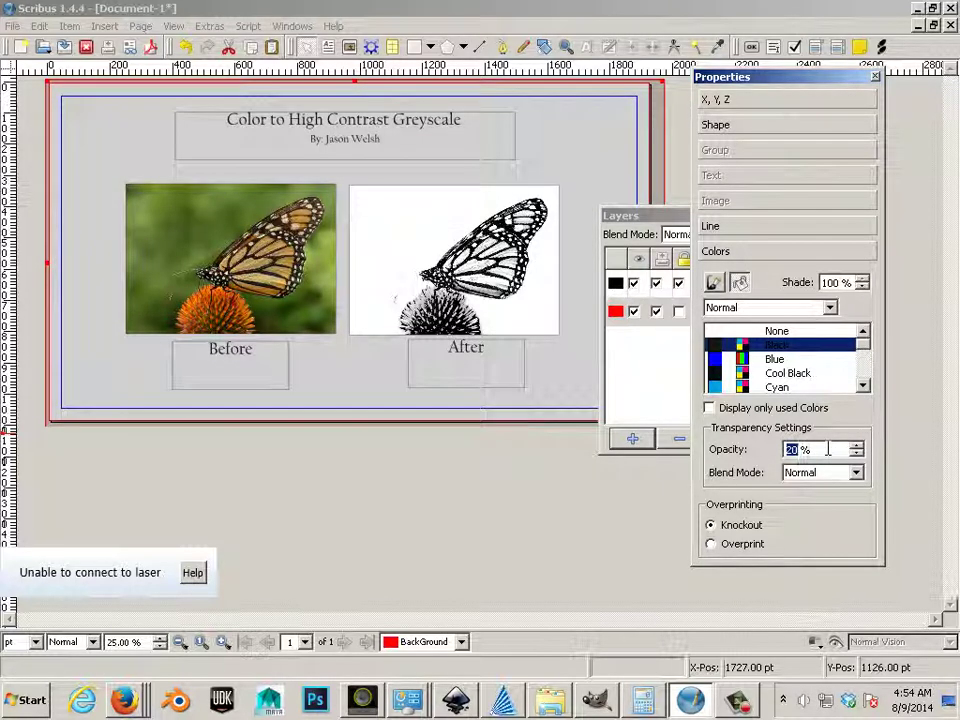
{"action": "scroll", "coordinate": [828, 449], "scroll_direction": "down", "scroll_amount": 2}
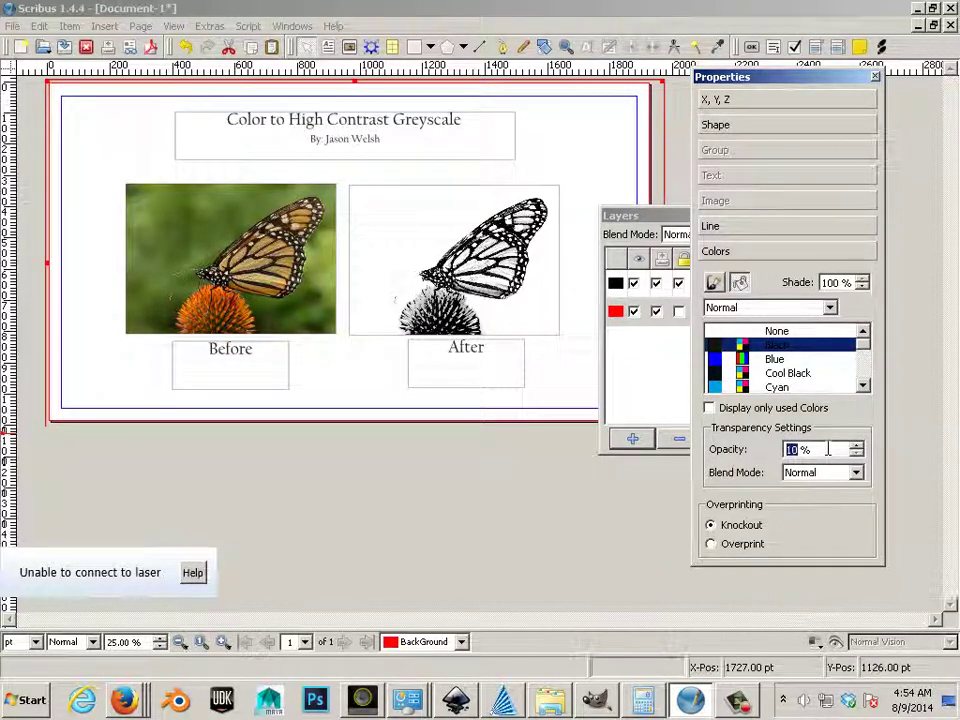
{"action": "scroll", "coordinate": [828, 449], "scroll_direction": "up", "scroll_amount": 1}
{"action": "scroll", "coordinate": [828, 449], "scroll_direction": "up", "scroll_amount": 3}
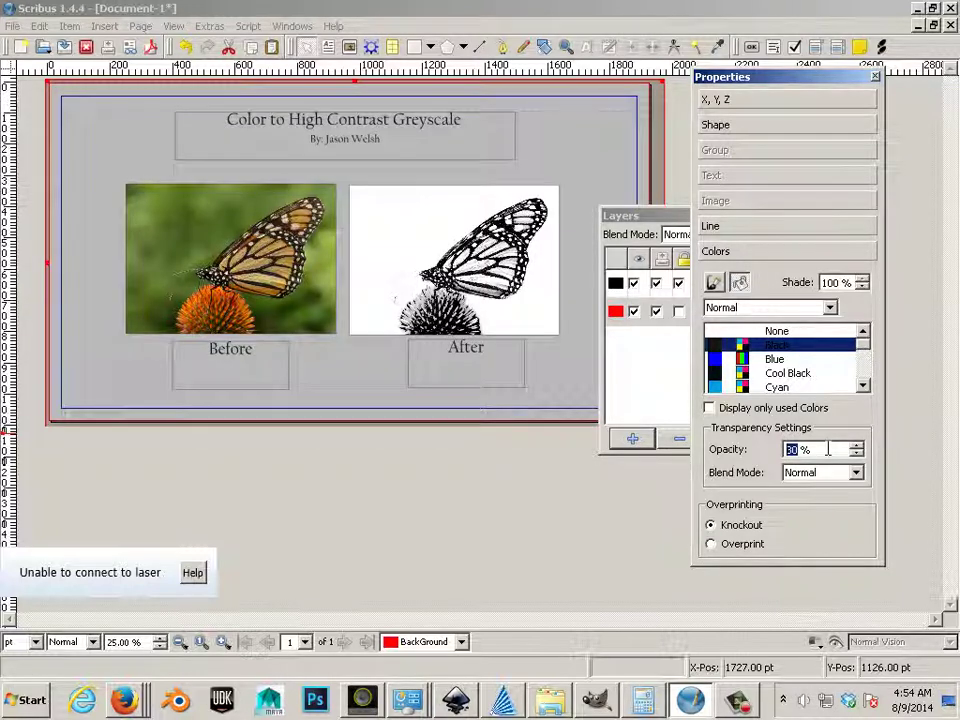
{"action": "scroll", "coordinate": [828, 449], "scroll_direction": "up", "scroll_amount": 1}
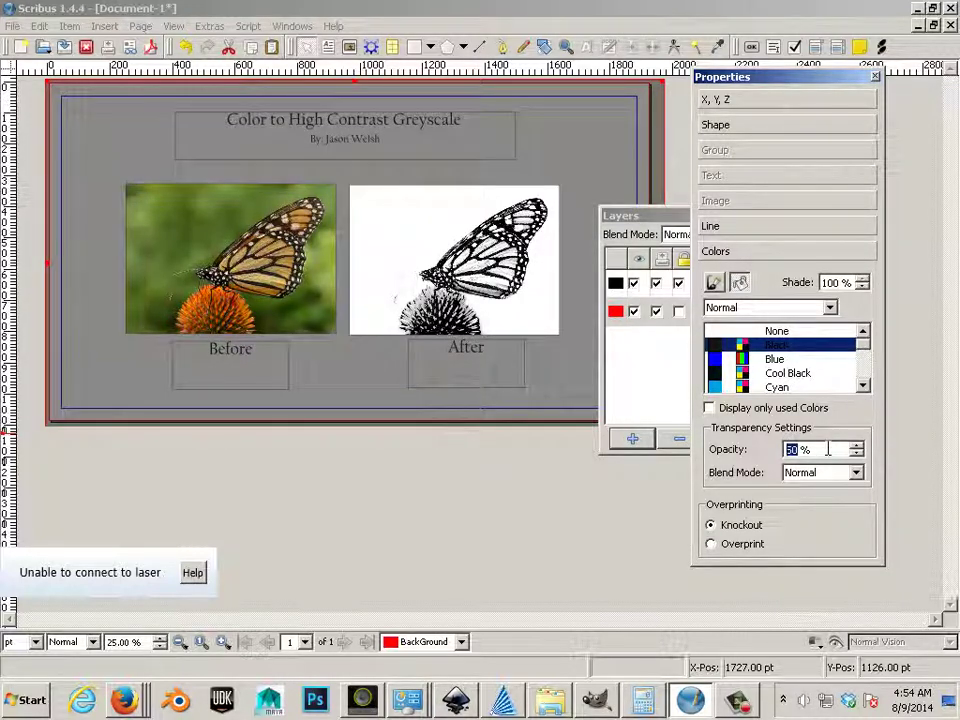
{"action": "scroll", "coordinate": [828, 449], "scroll_direction": "up", "scroll_amount": 1}
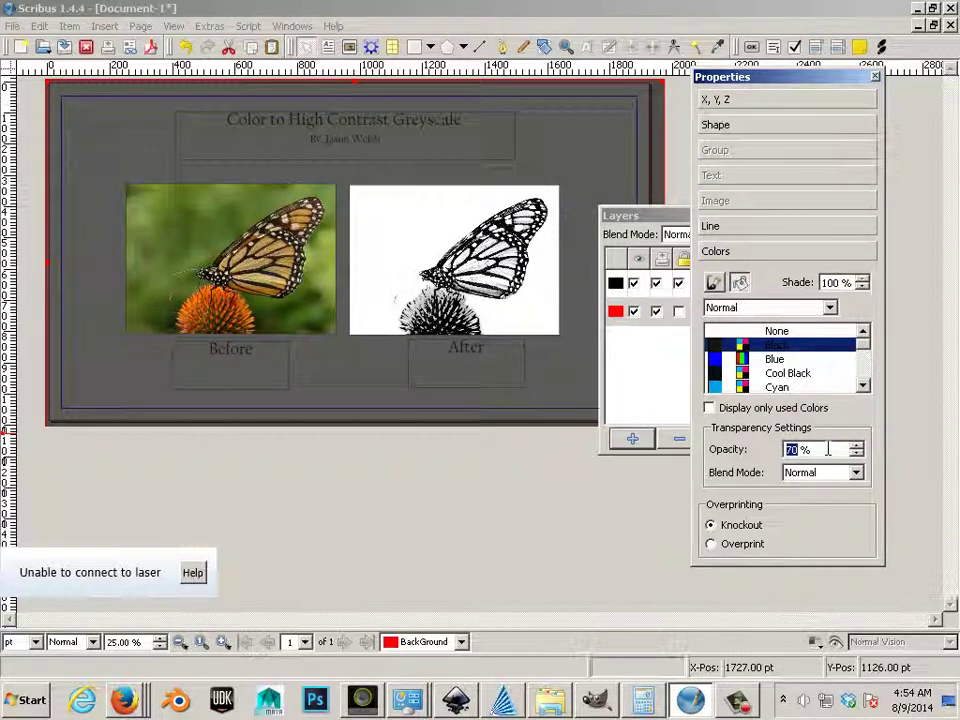
{"action": "scroll", "coordinate": [828, 450], "scroll_direction": "up", "scroll_amount": 1}
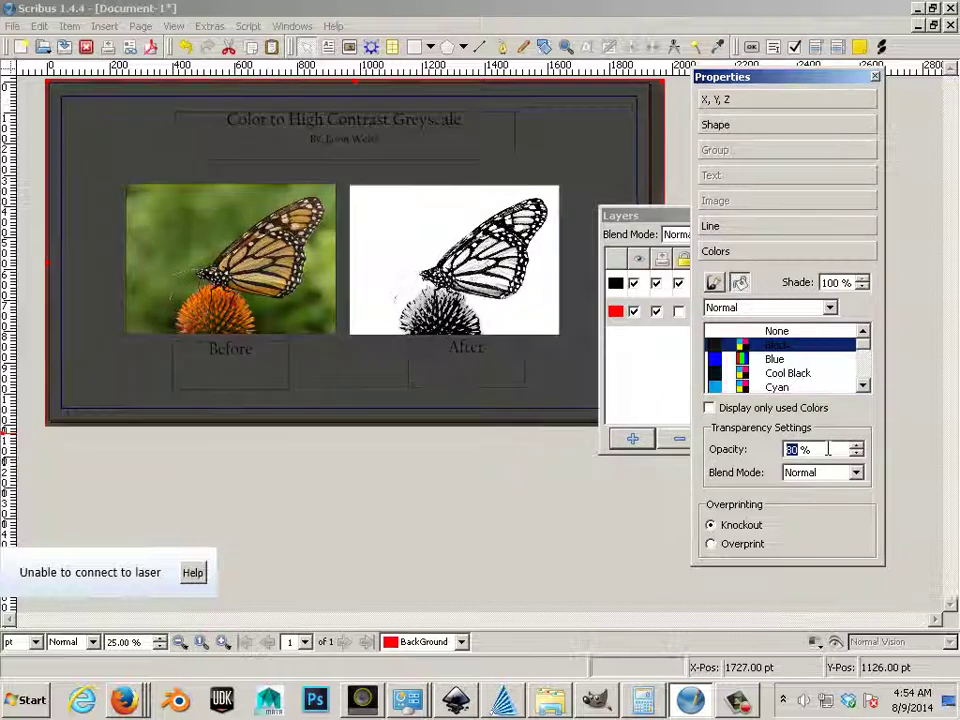
{"action": "scroll", "coordinate": [828, 450], "scroll_direction": "down", "scroll_amount": 1}
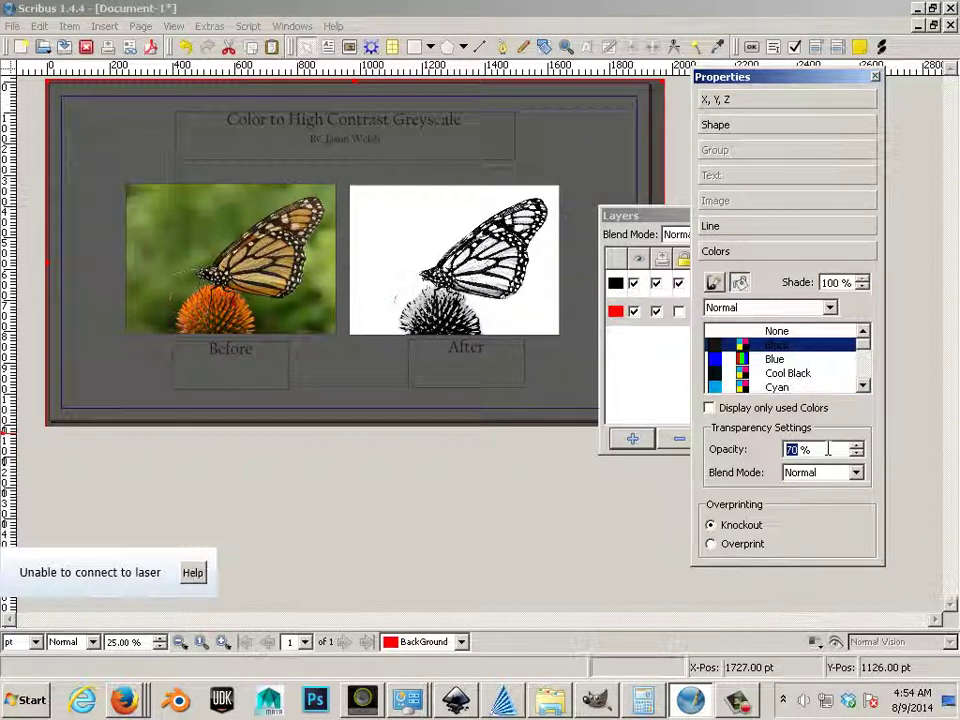
{"action": "scroll", "coordinate": [828, 450], "scroll_direction": "up", "scroll_amount": 1}
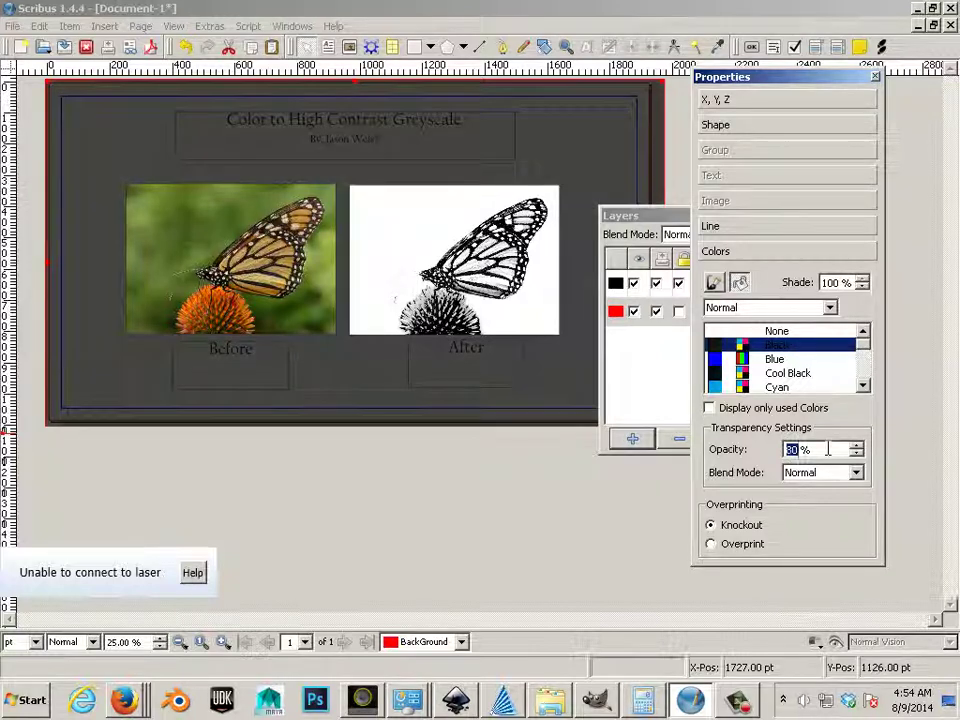
{"action": "scroll", "coordinate": [828, 450], "scroll_direction": "down", "scroll_amount": 1}
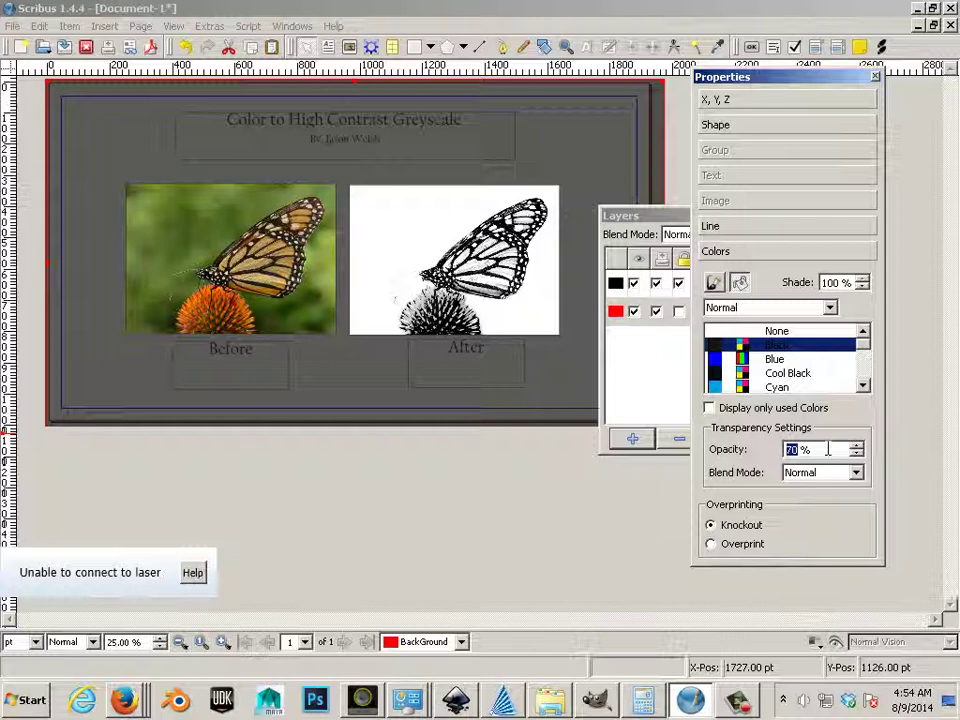
Finish node editing of the dark page overlay
{"action": "double_click", "coordinate": [375, 139]}
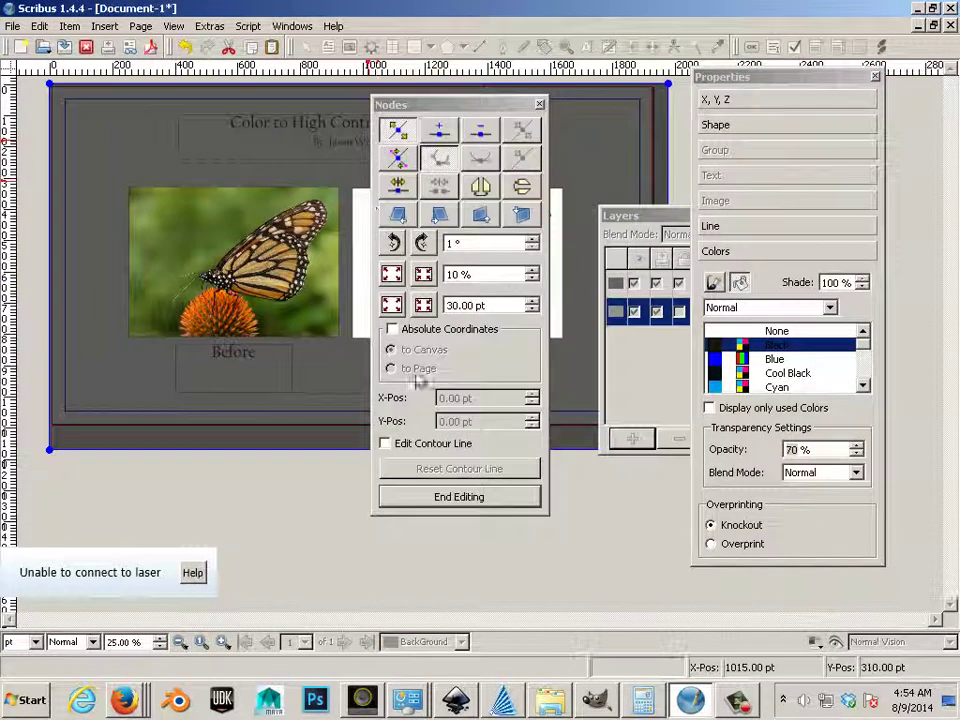
{"action": "left_click", "coordinate": [540, 106]}
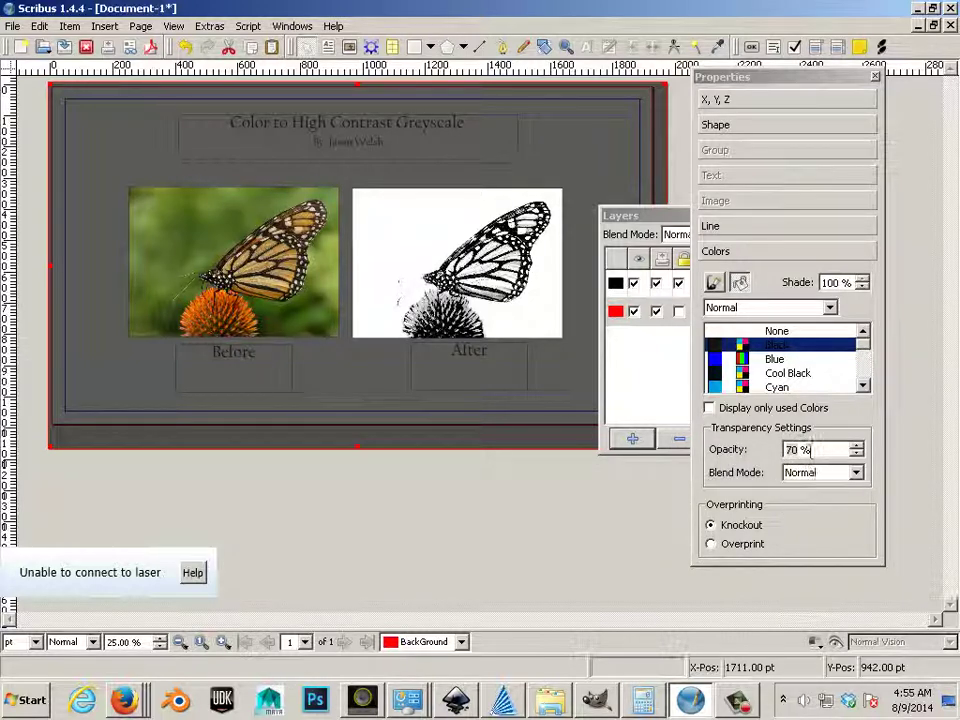
{"action": "scroll", "coordinate": [812, 446], "scroll_direction": "up", "scroll_amount": 1}
{"action": "scroll", "coordinate": [812, 447], "scroll_direction": "down", "scroll_amount": 1}
{"action": "scroll", "coordinate": [811, 448], "scroll_direction": "up", "scroll_amount": 1}
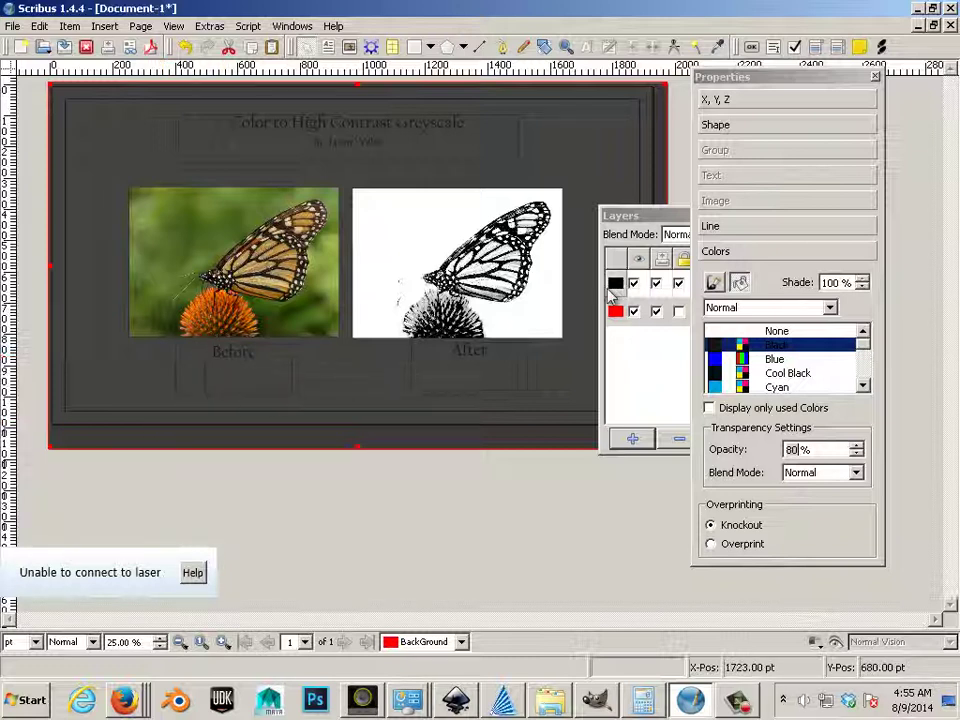
Lock the BackGround layer, unlock Elements, and make Elements the current layer
{"action": "left_click", "coordinate": [615, 215]}
{"action": "left_click", "coordinate": [679, 312]}
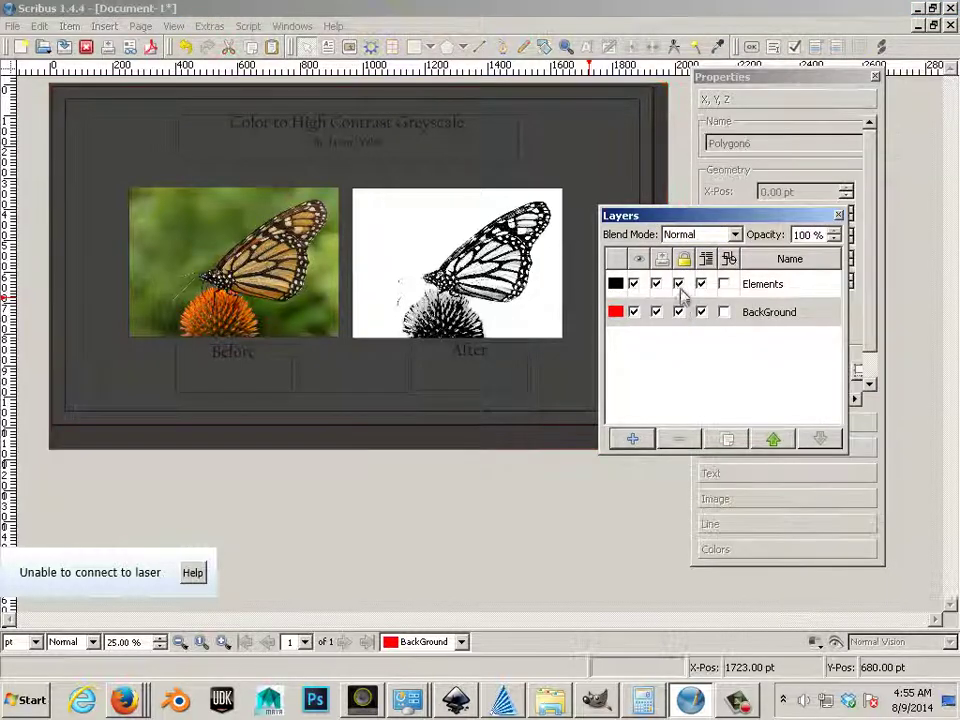
{"action": "left_click", "coordinate": [678, 284]}
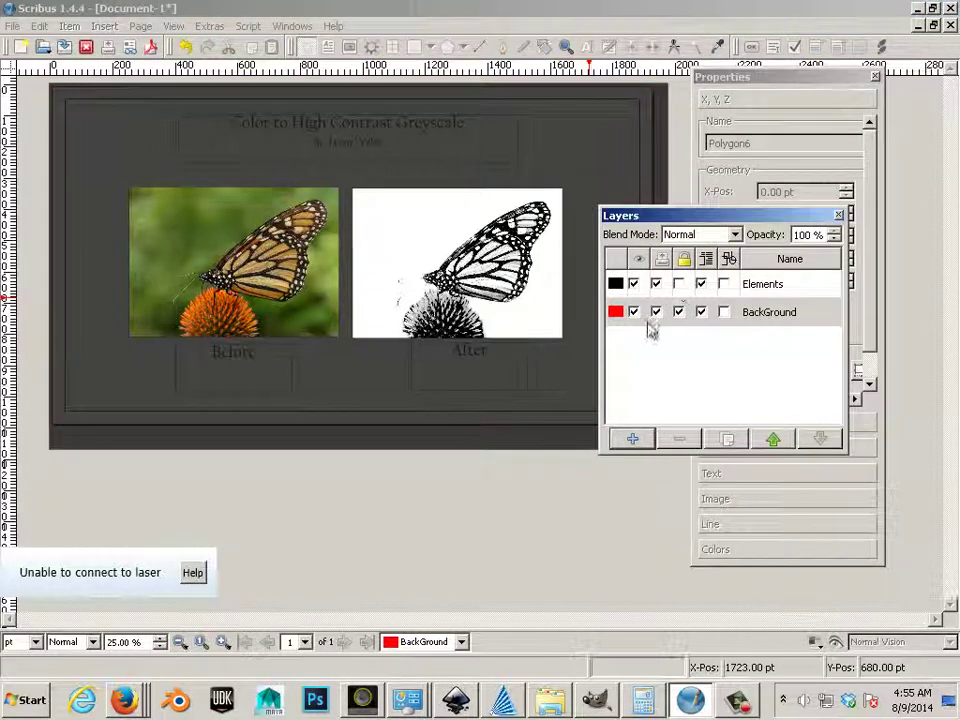
{"action": "left_click", "coordinate": [790, 284]}
{"action": "left_click", "coordinate": [468, 354]}
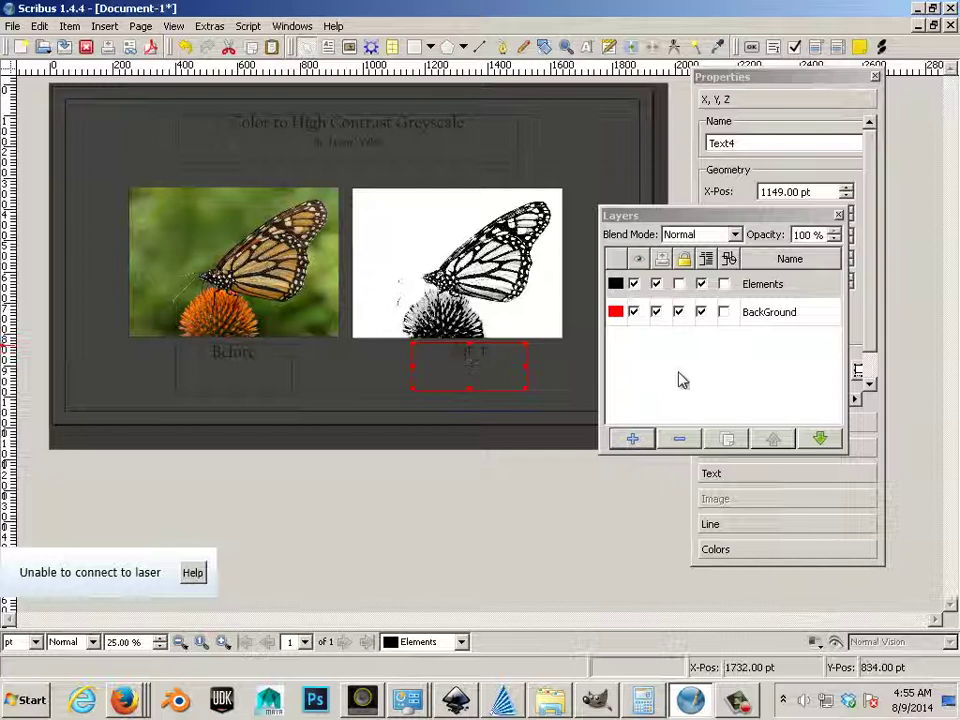
Try a White fill on the After caption frame, undo it, then edit its text
{"action": "left_click", "coordinate": [752, 549]}
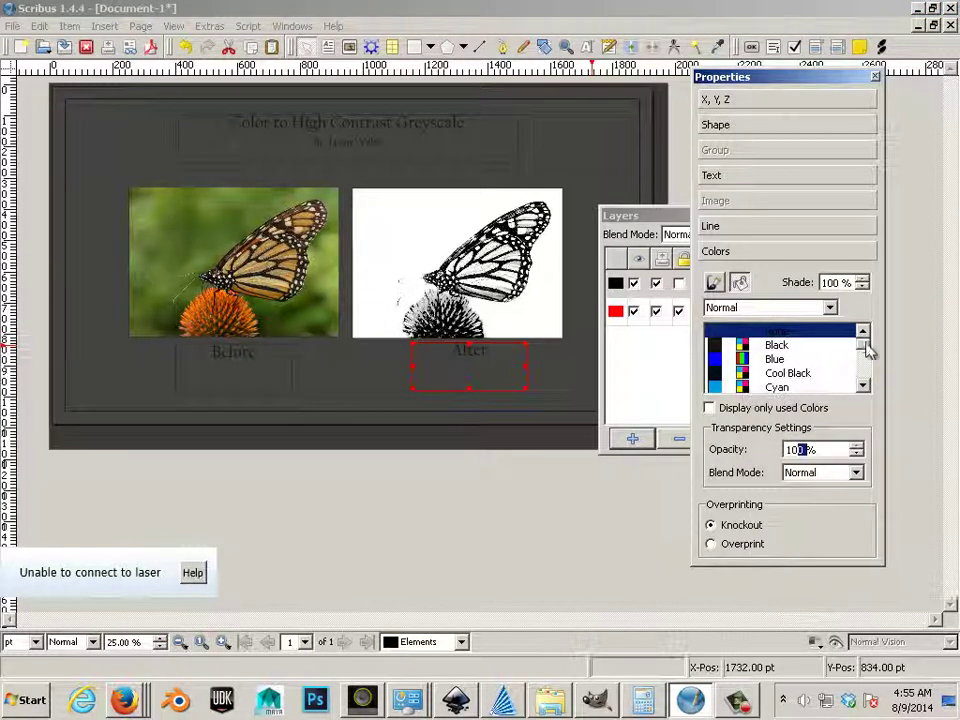
{"action": "left_click_drag", "start_coordinate": [862, 342], "coordinate": [865, 384]}
{"action": "left_click", "coordinate": [784, 361]}
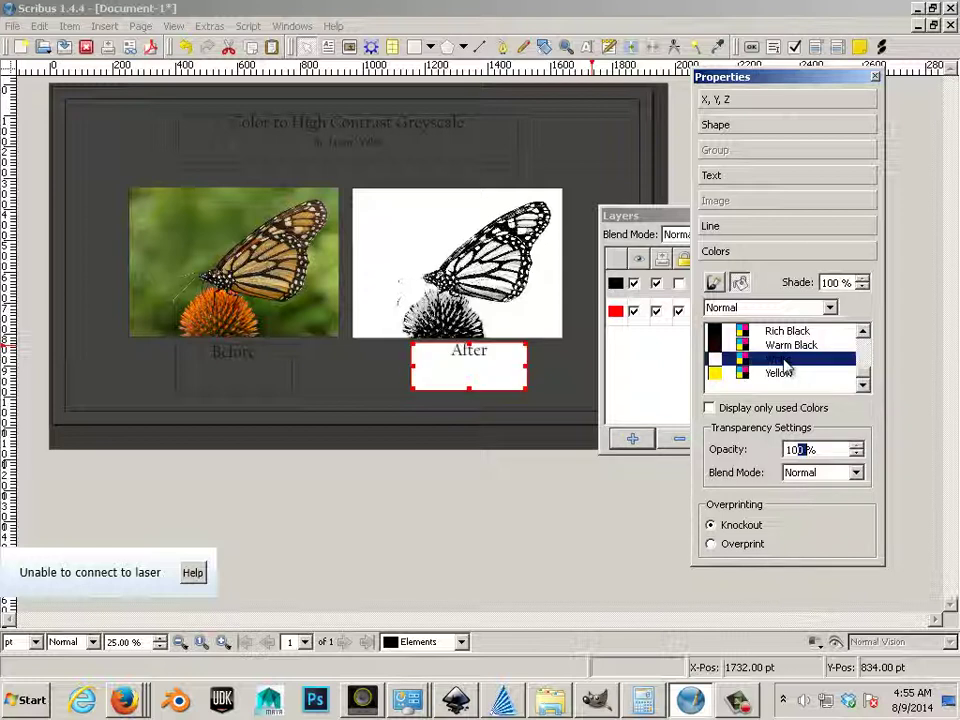
{"action": "key", "text": "ctrl+z"}
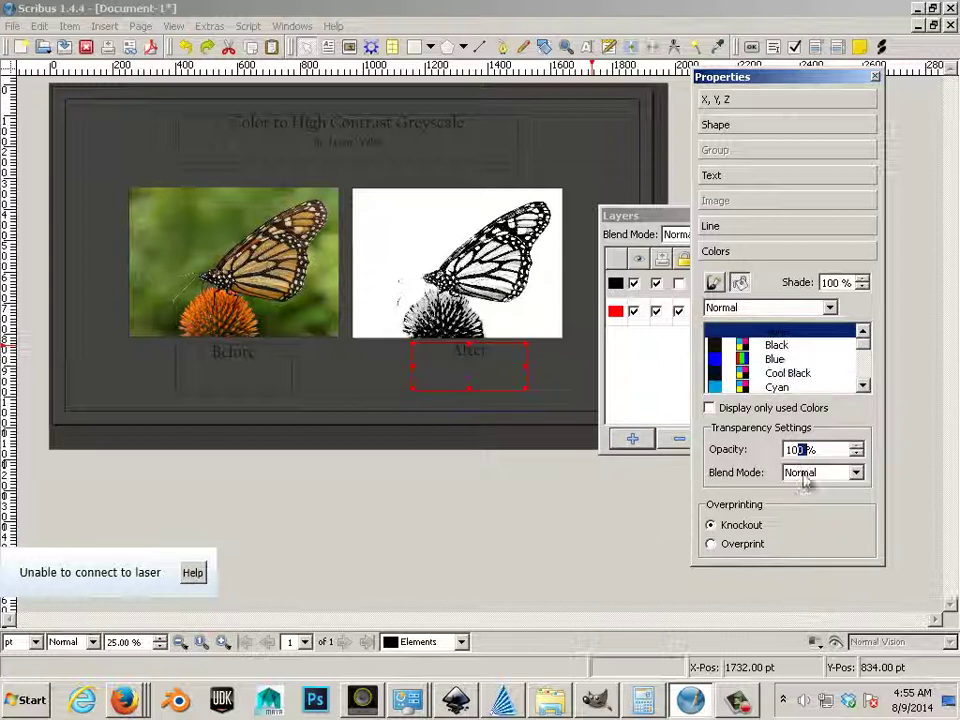
{"action": "double_click", "coordinate": [481, 352]}
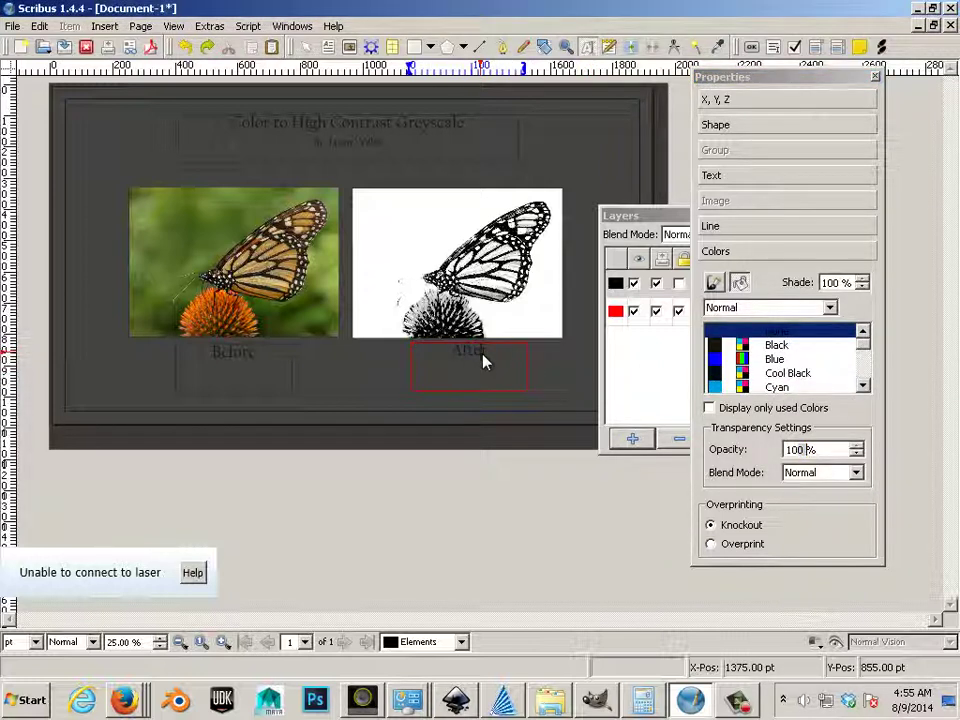
{"action": "double_click", "coordinate": [482, 352]}
Make the After caption text White
{"action": "left_click", "coordinate": [489, 351]}
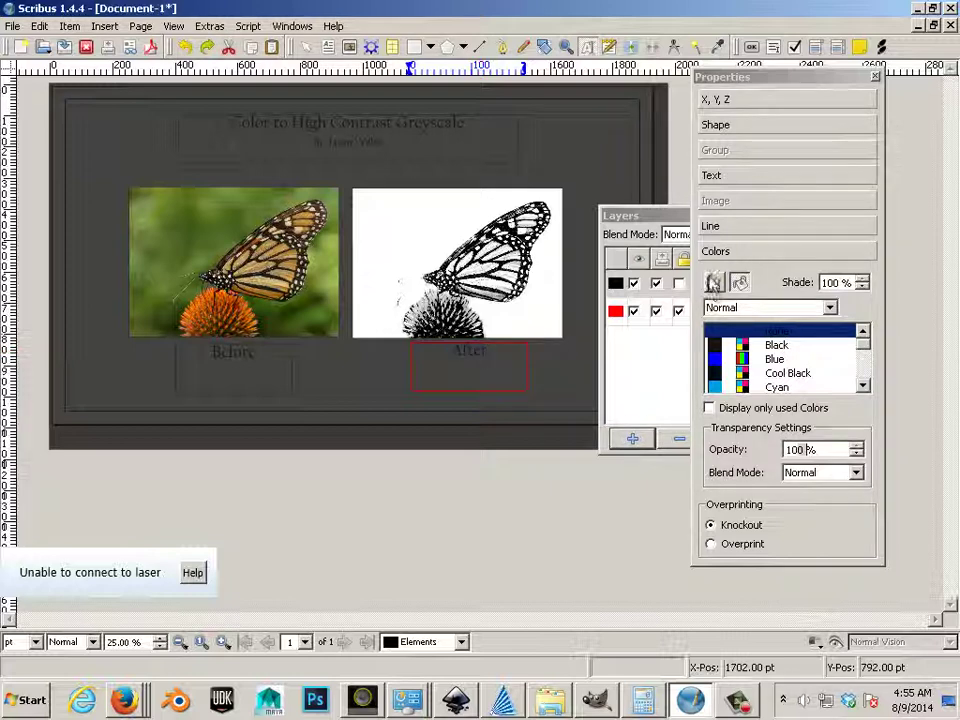
{"action": "left_click_drag", "start_coordinate": [489, 351], "coordinate": [435, 348]}
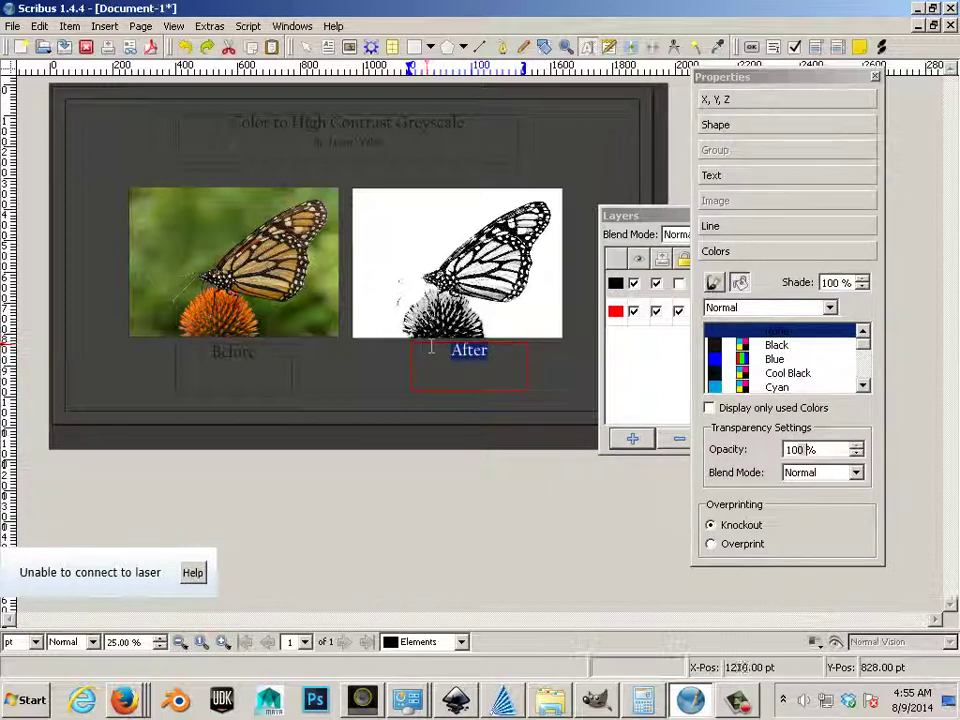
{"action": "left_click", "coordinate": [815, 180]}
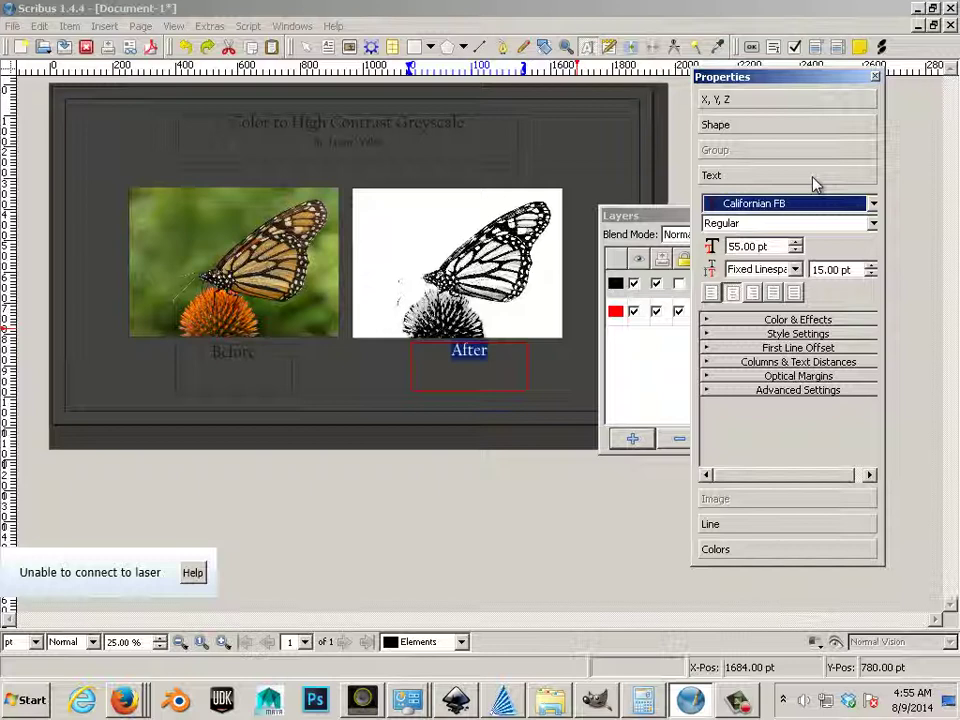
{"action": "left_click", "coordinate": [785, 320]}
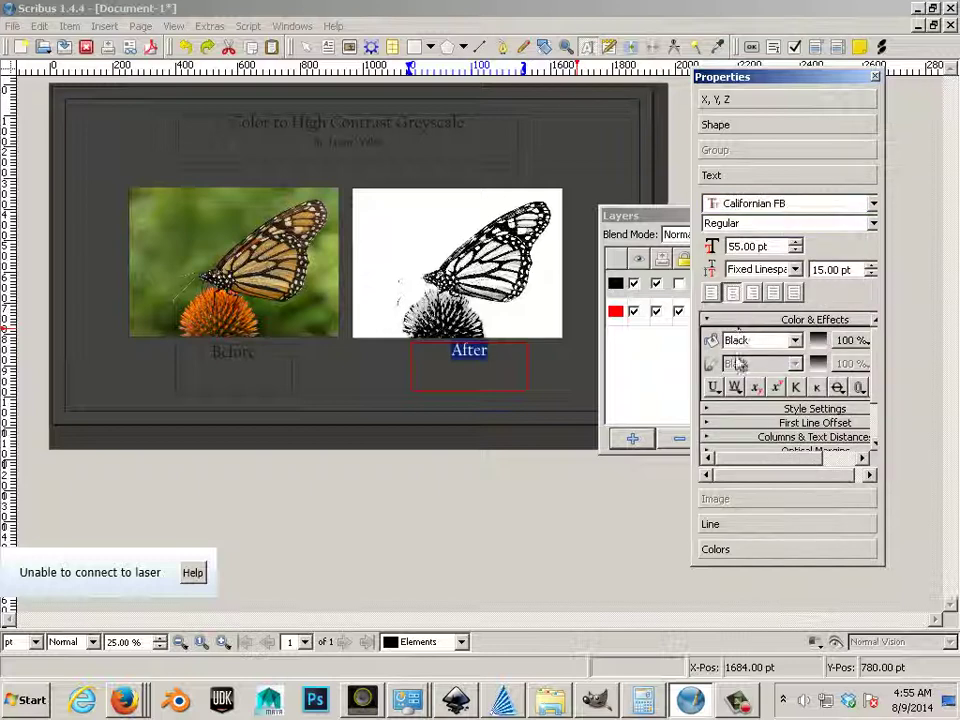
{"action": "left_click", "coordinate": [760, 340]}
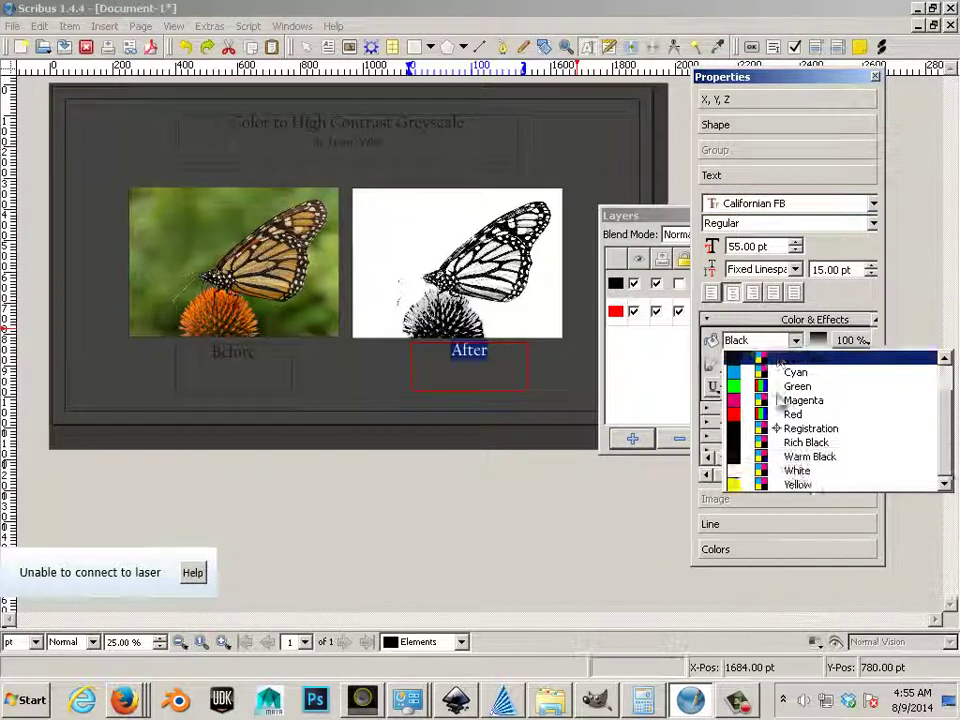
{"action": "left_click", "coordinate": [797, 470]}
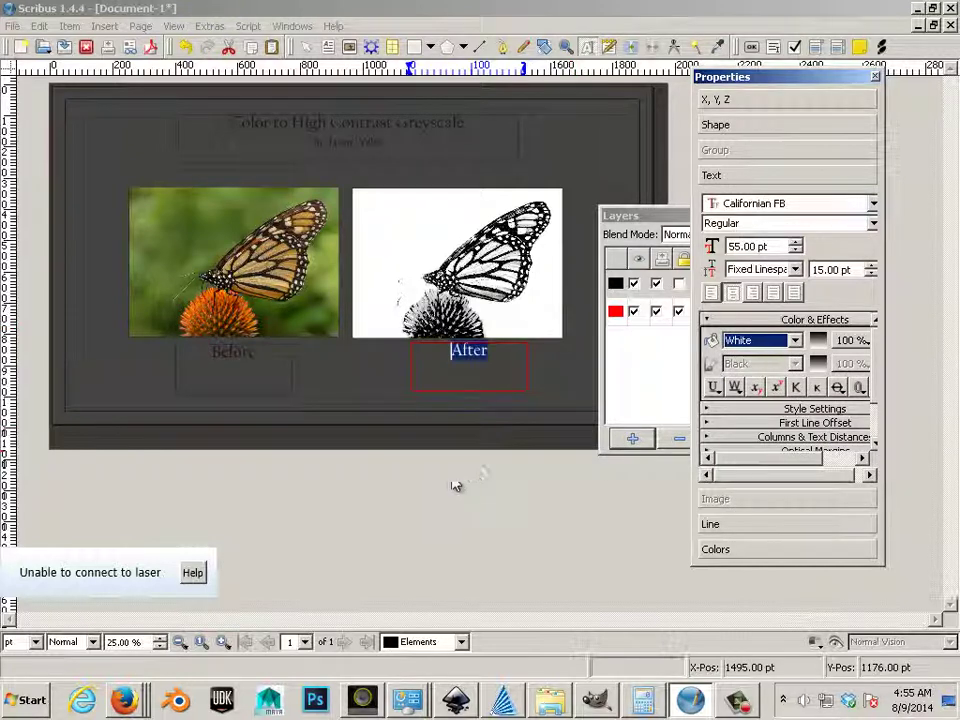
Make the Before caption text White
{"action": "left_click", "coordinate": [254, 353]}
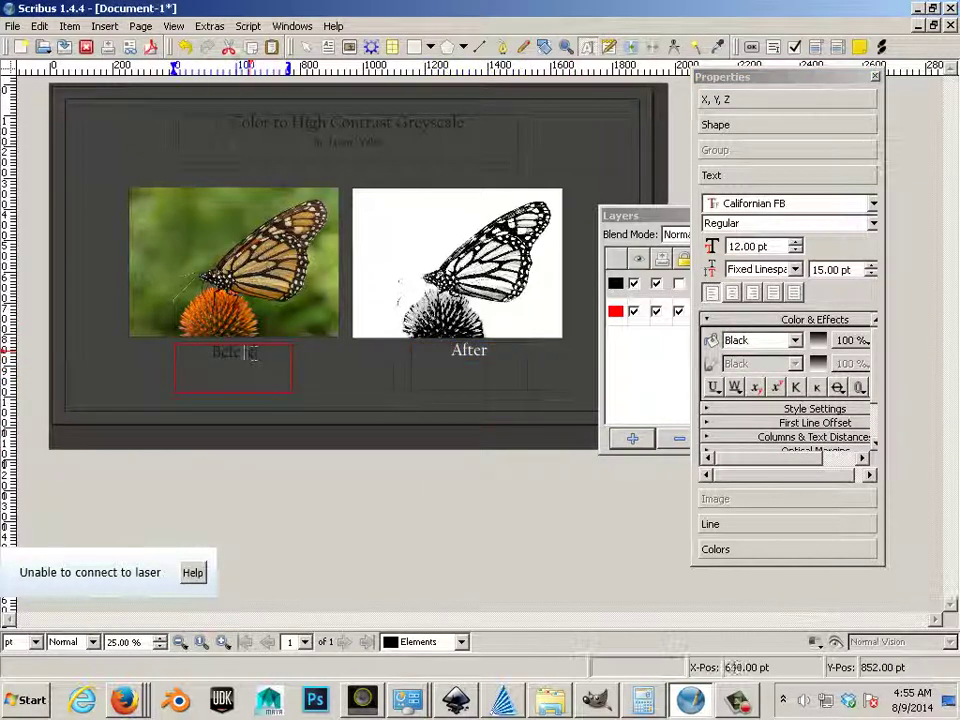
{"action": "double_click", "coordinate": [252, 352]}
{"action": "left_click", "coordinate": [780, 340]}
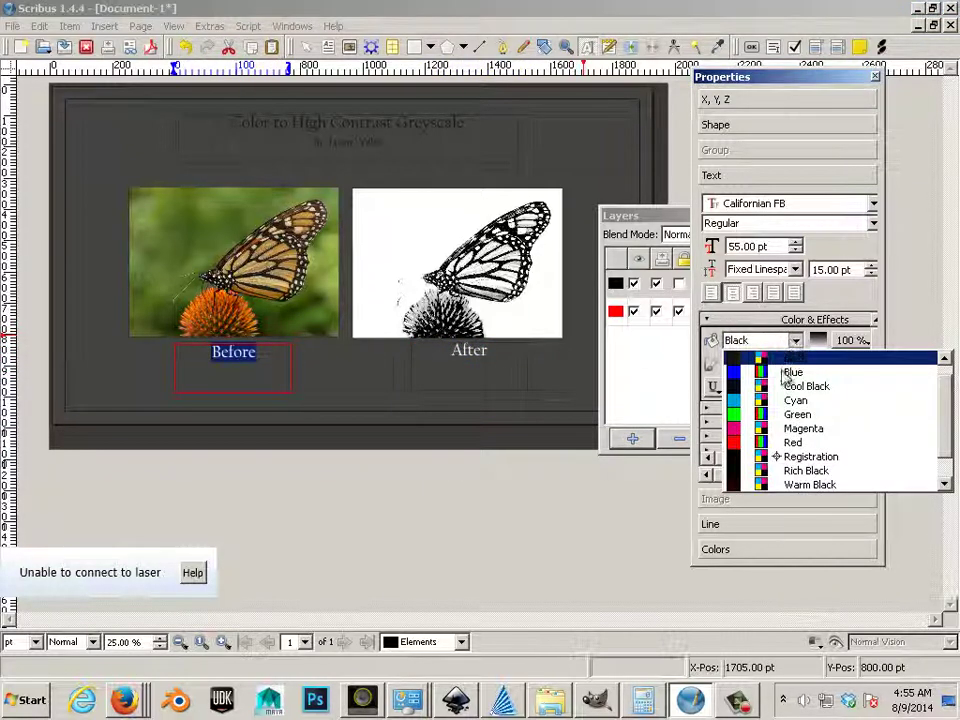
{"action": "left_click", "coordinate": [790, 470]}
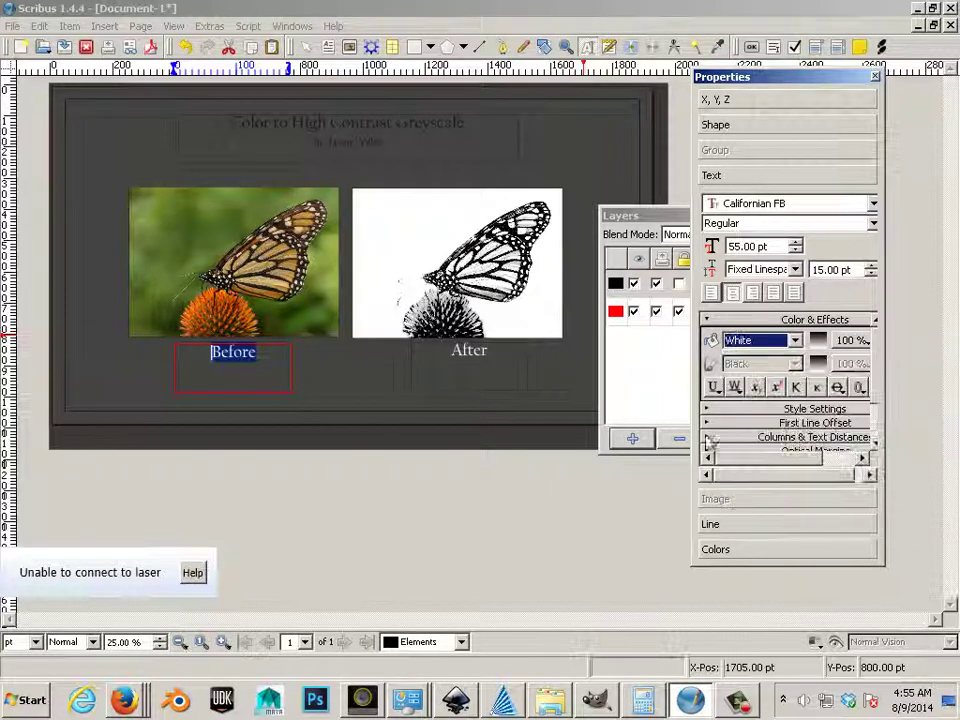
Make the title and subtitle text White
{"action": "left_click", "coordinate": [354, 143]}
{"action": "double_click", "coordinate": [355, 143]}
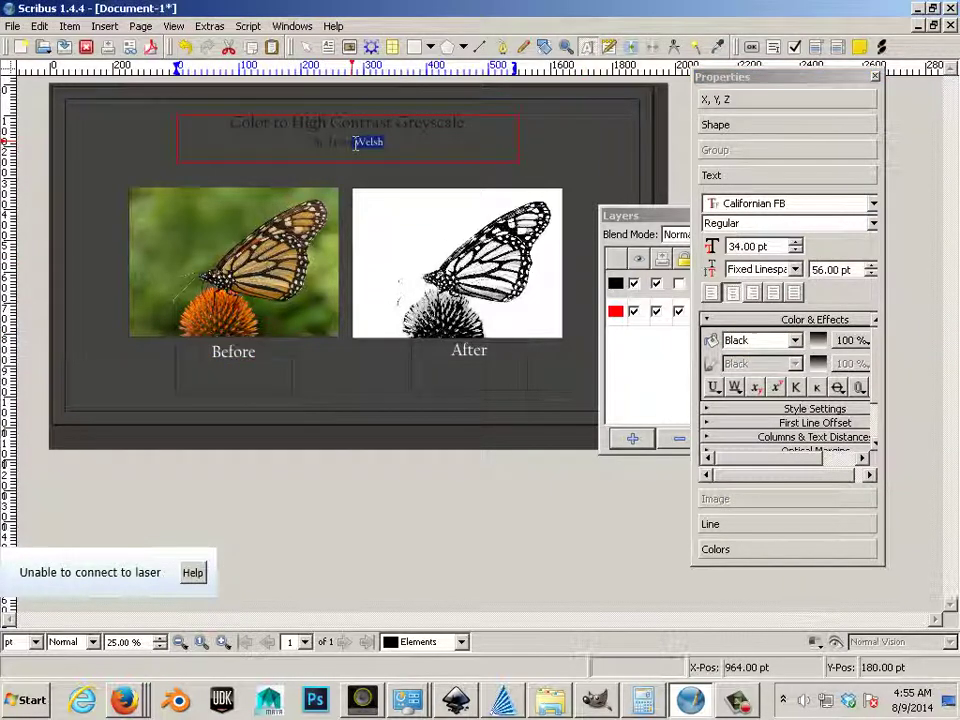
{"action": "left_click_drag", "start_coordinate": [384, 146], "coordinate": [208, 122]}
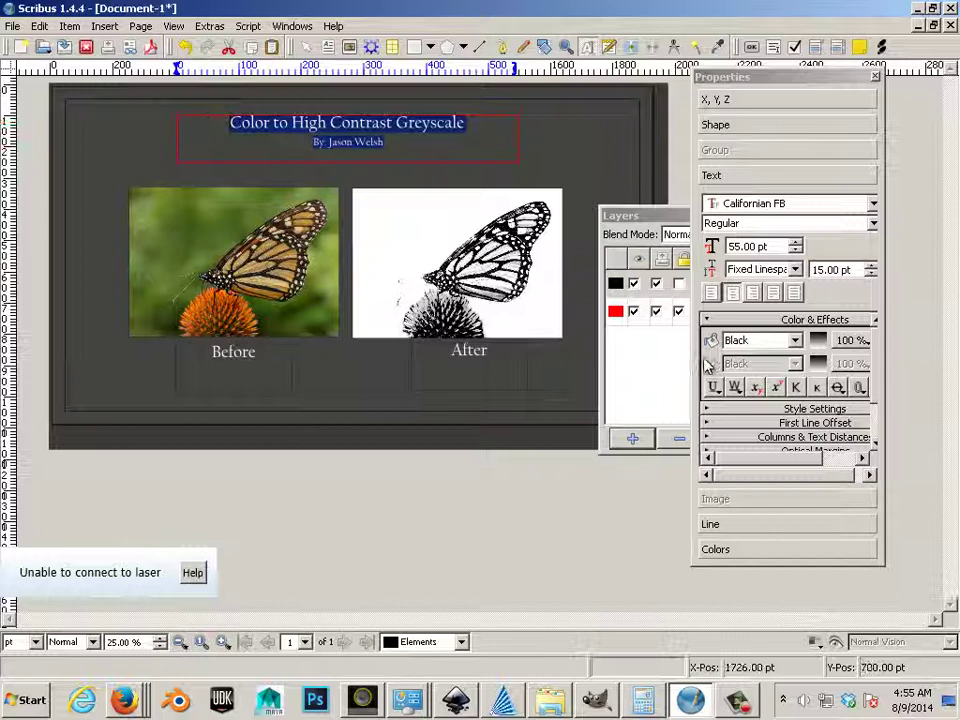
{"action": "left_click", "coordinate": [795, 340]}
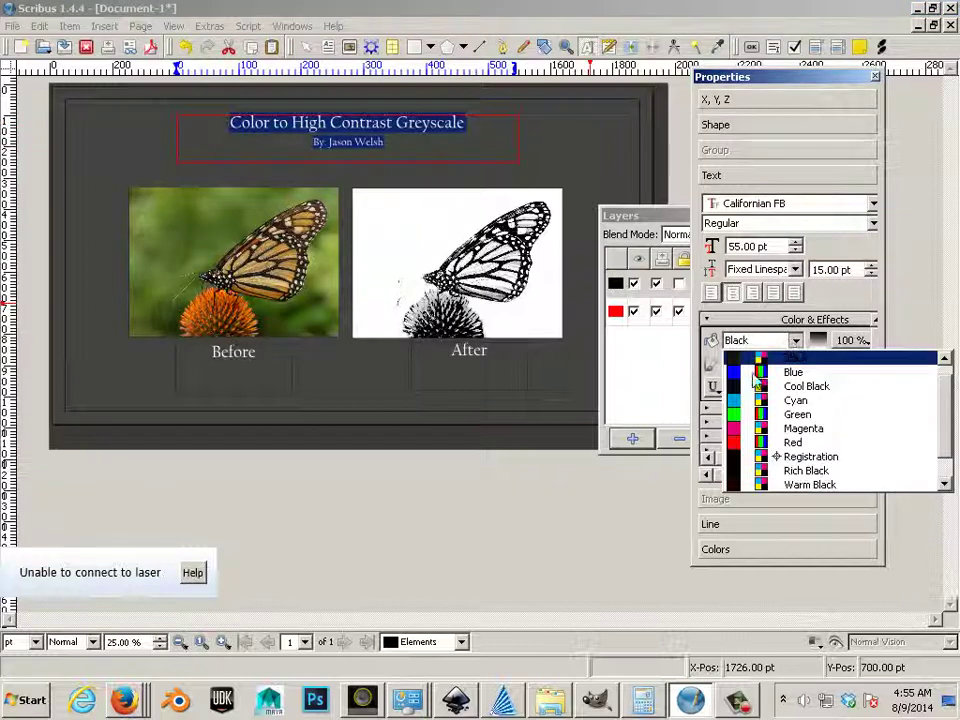
{"action": "scroll", "coordinate": [755, 380], "scroll_direction": "down", "scroll_amount": 1}
{"action": "left_click", "coordinate": [795, 470]}
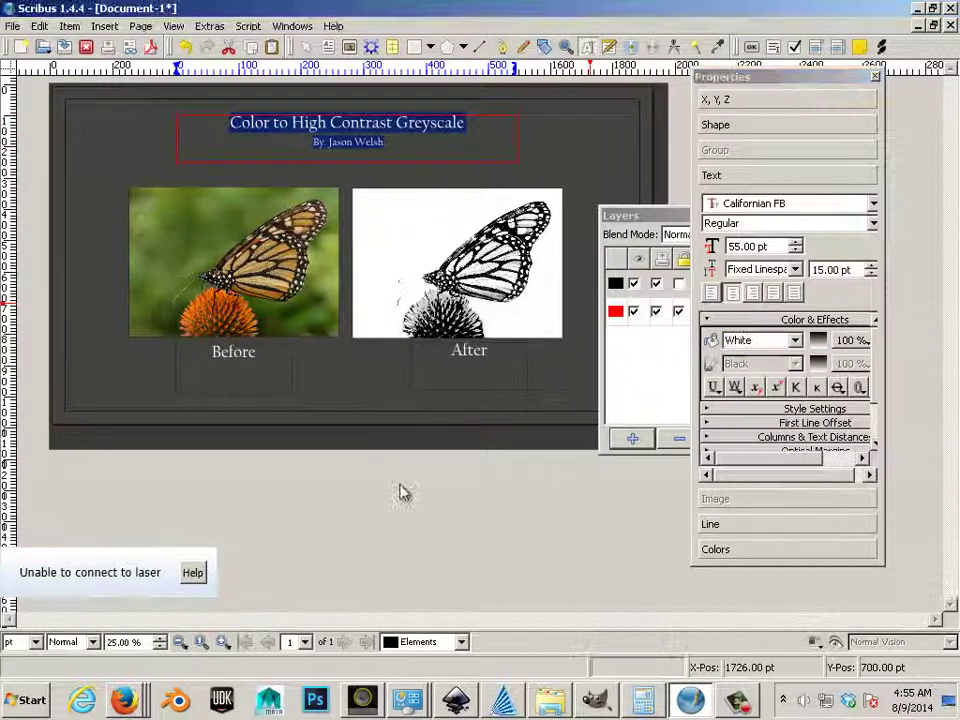
Leave the After caption and deselect everything to review the clean layout
{"action": "left_click", "coordinate": [408, 389]}
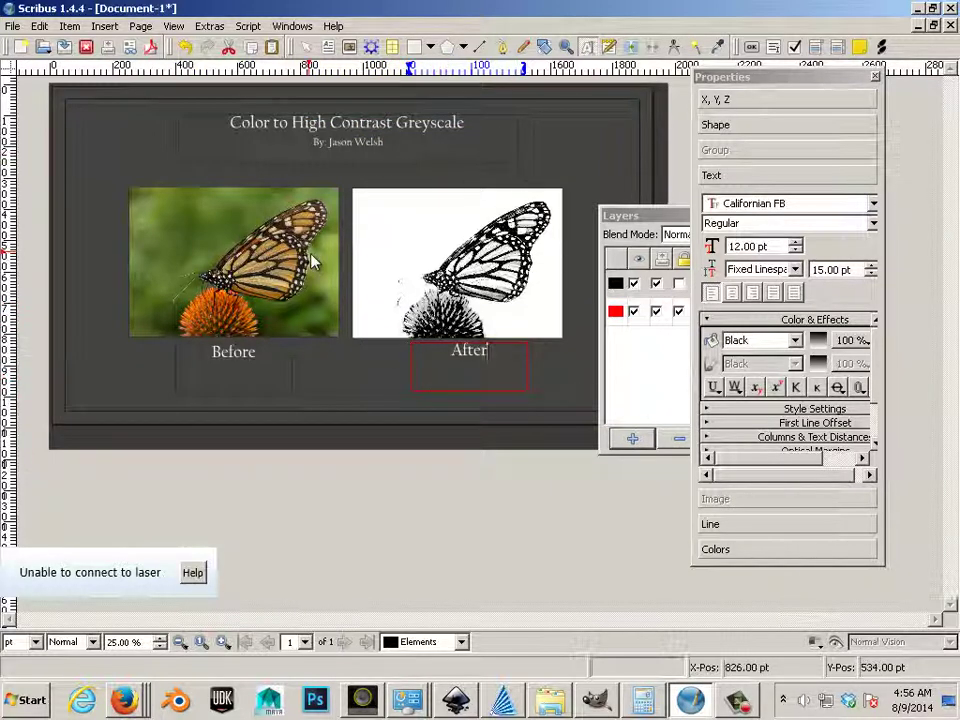
{"action": "left_click", "coordinate": [321, 411]}
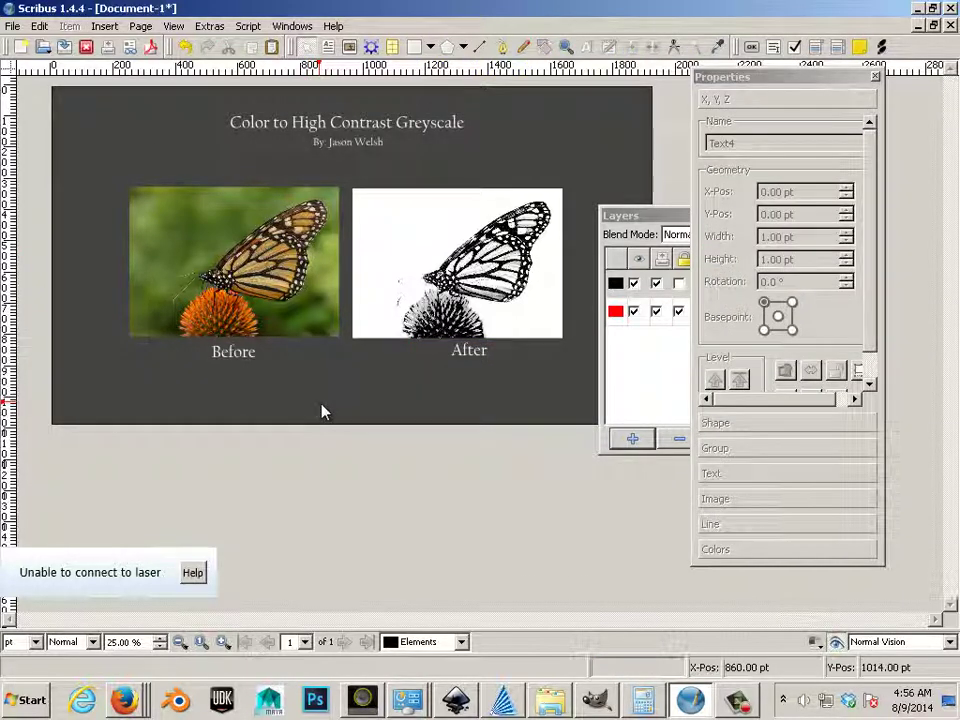
Set the title font size to 79 pt and the subtitle to 43 pt
{"action": "left_click", "coordinate": [400, 124]}
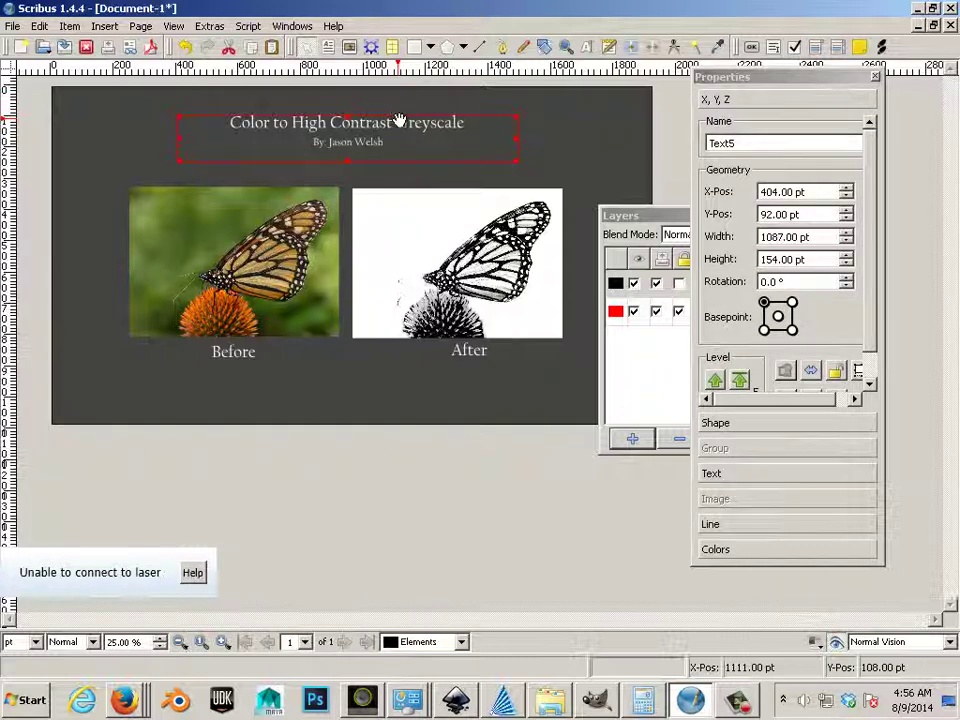
{"action": "left_click_drag", "start_coordinate": [458, 124], "coordinate": [229, 123]}
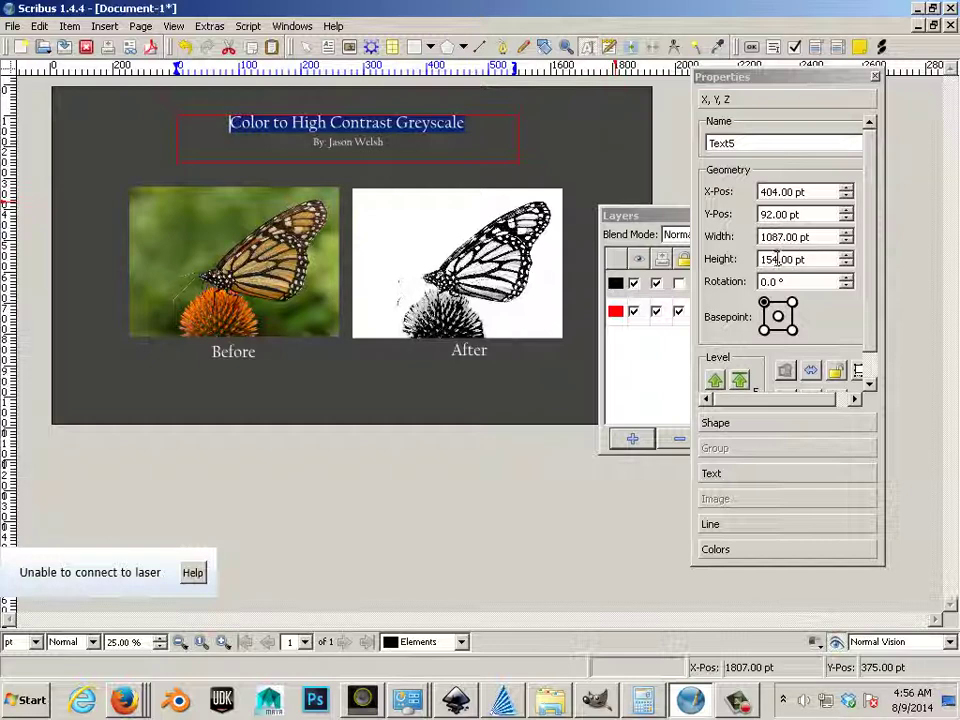
{"action": "left_click", "coordinate": [724, 472]}
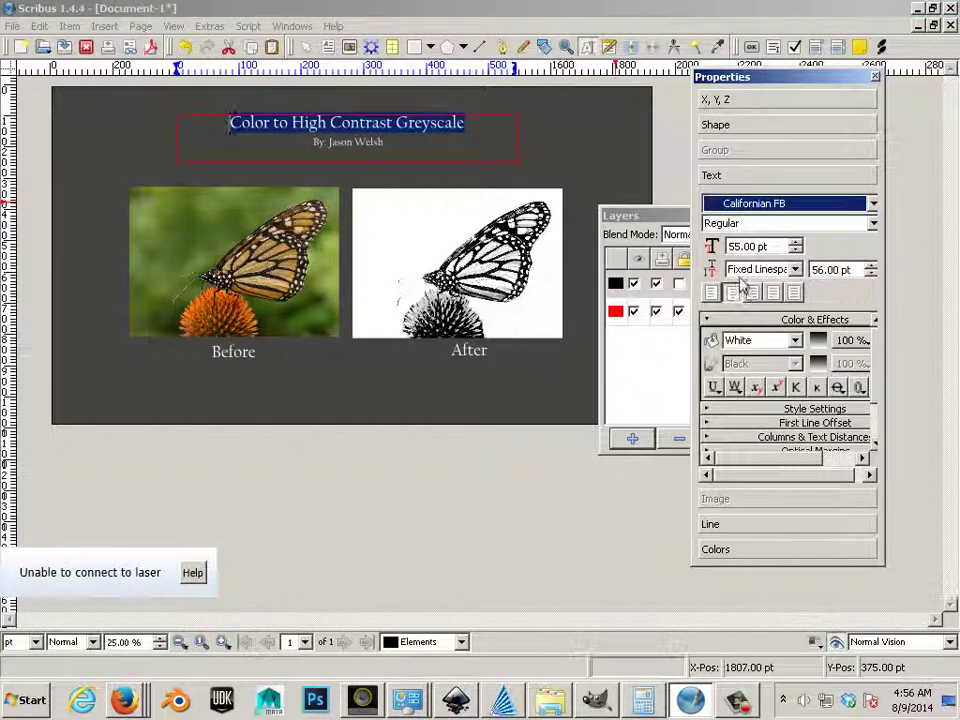
{"action": "scroll", "coordinate": [752, 246], "scroll_direction": "up", "scroll_amount": 17}
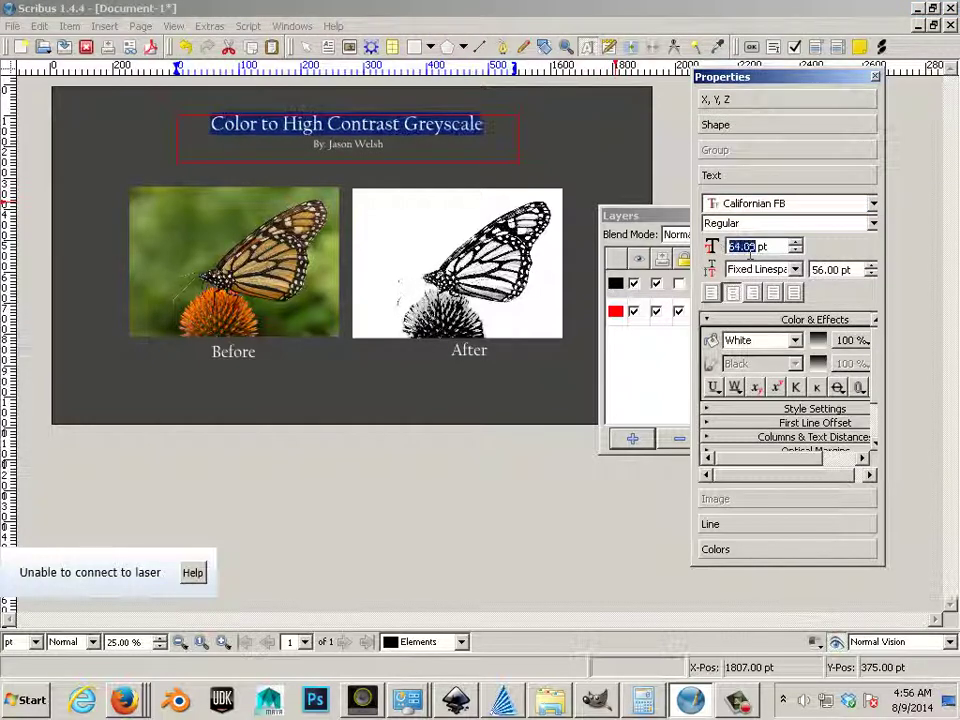
{"action": "scroll", "coordinate": [752, 250], "scroll_direction": "up", "scroll_amount": 7}
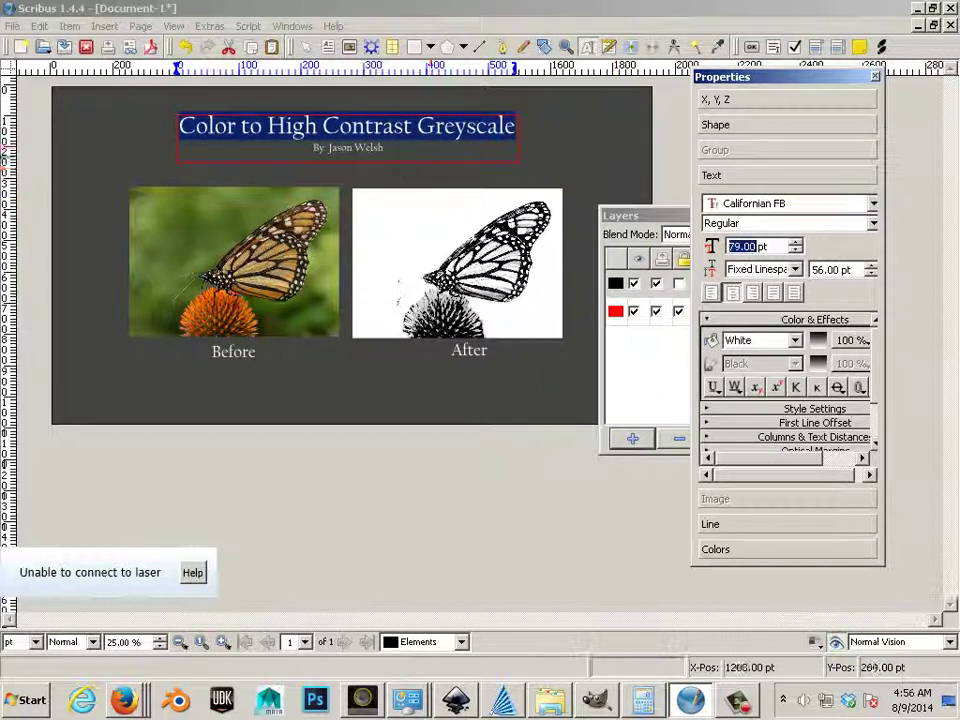
{"action": "left_click", "coordinate": [365, 148]}
{"action": "left_click_drag", "start_coordinate": [384, 148], "coordinate": [313, 148]}
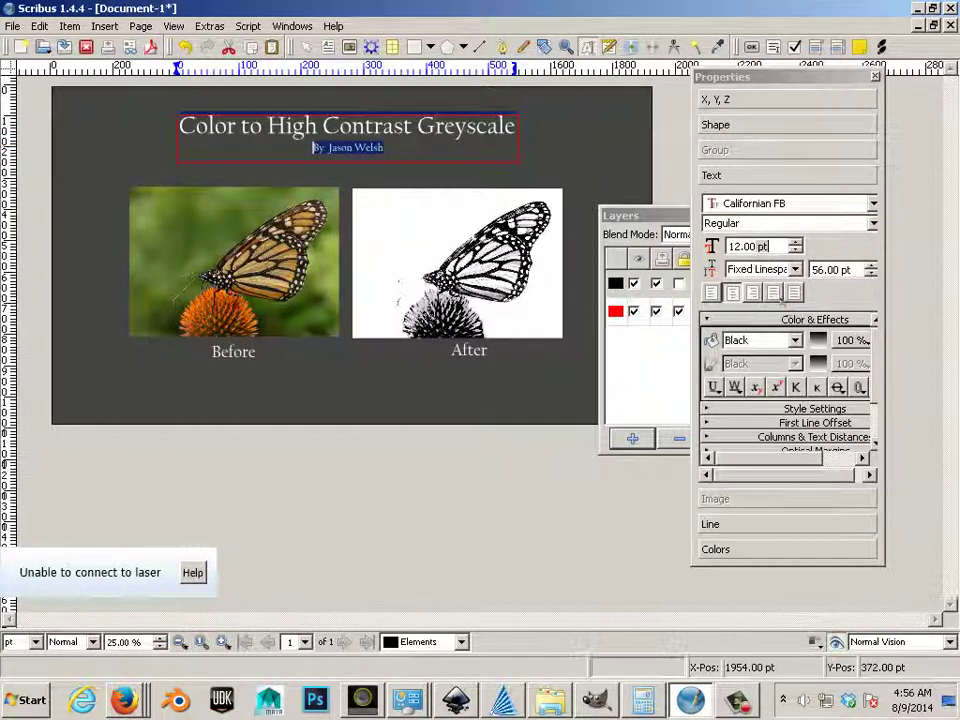
{"action": "scroll", "coordinate": [760, 247], "scroll_direction": "up", "scroll_amount": 3}
{"action": "scroll", "coordinate": [760, 247], "scroll_direction": "up", "scroll_amount": 15}
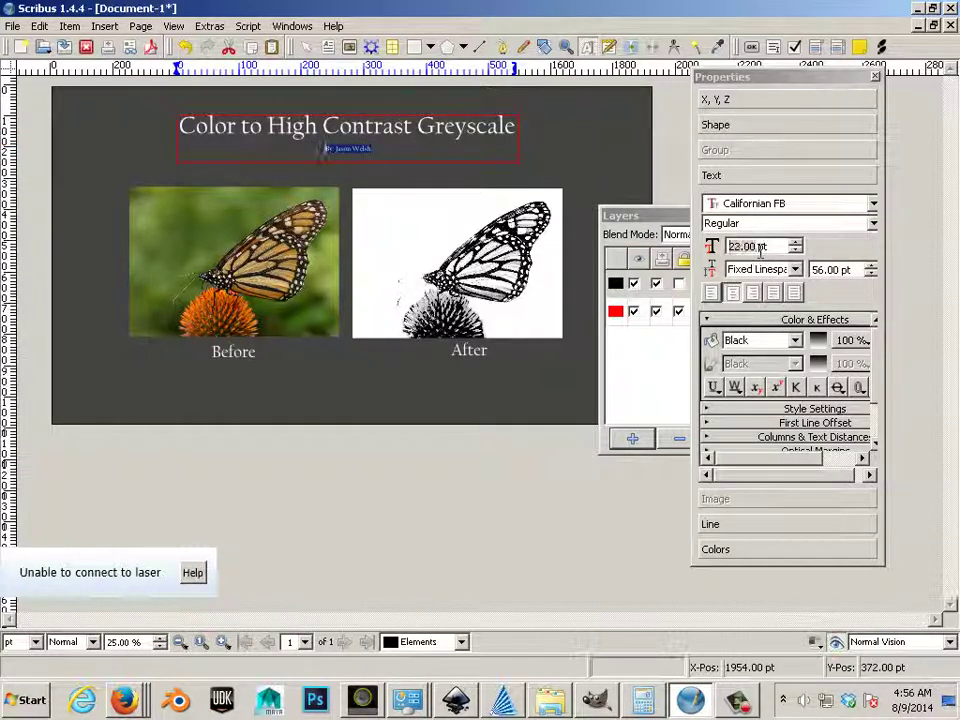
{"action": "scroll", "coordinate": [760, 251], "scroll_direction": "up", "scroll_amount": 13}
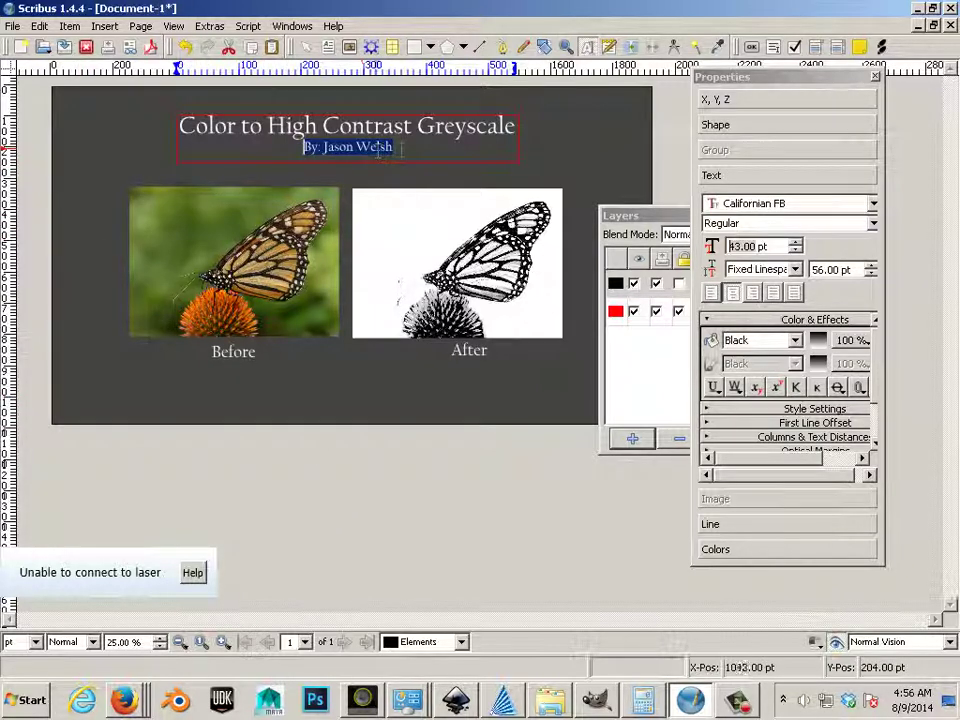
Give the title and subtitle a fixed 82 pt line spacing
{"action": "left_click_drag", "start_coordinate": [516, 126], "coordinate": [171, 128]}
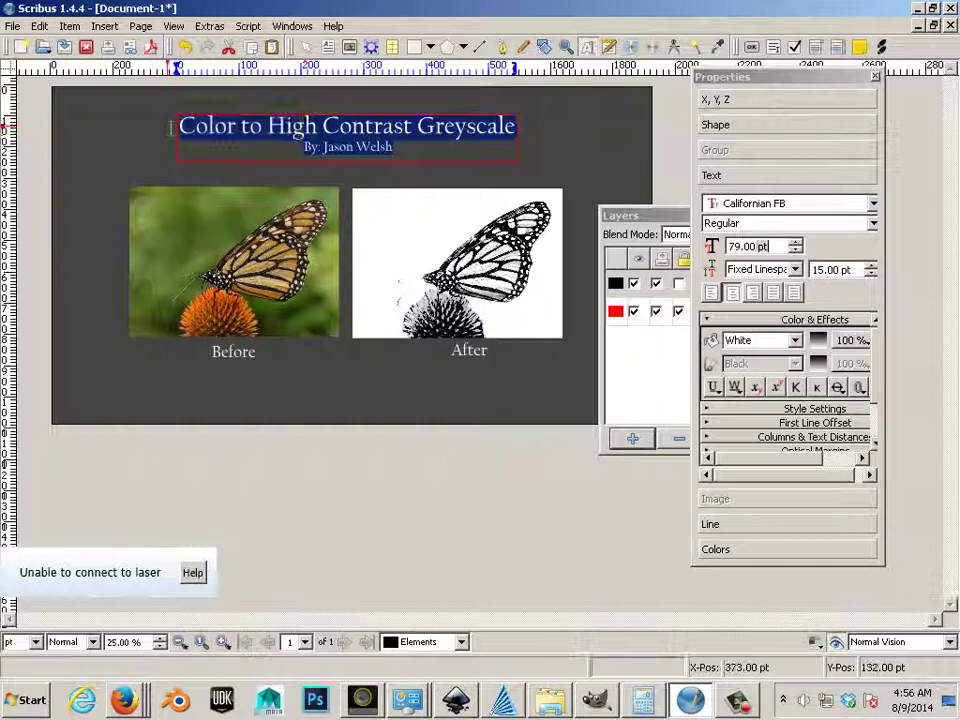
{"action": "left_click", "coordinate": [850, 270]}
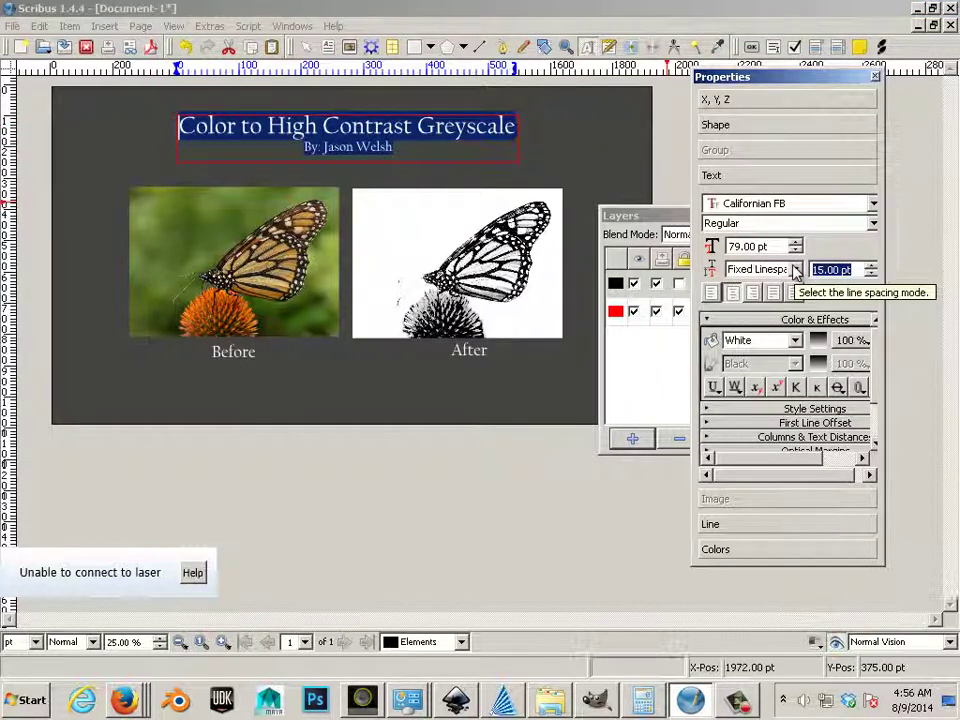
{"action": "type", "text": "82"}
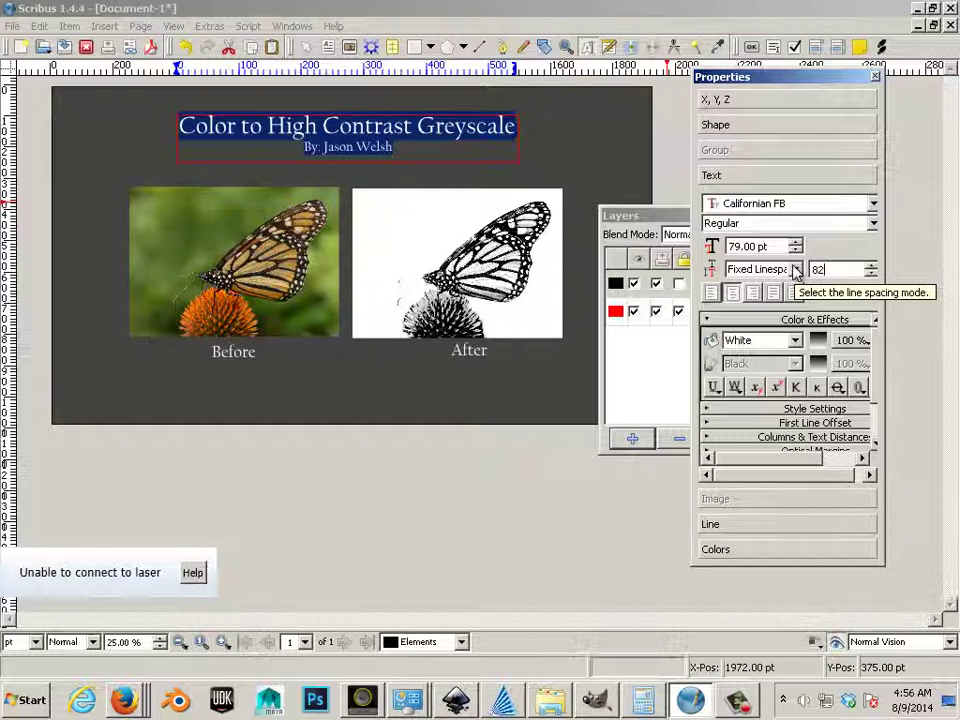
{"action": "key", "text": "Return"}
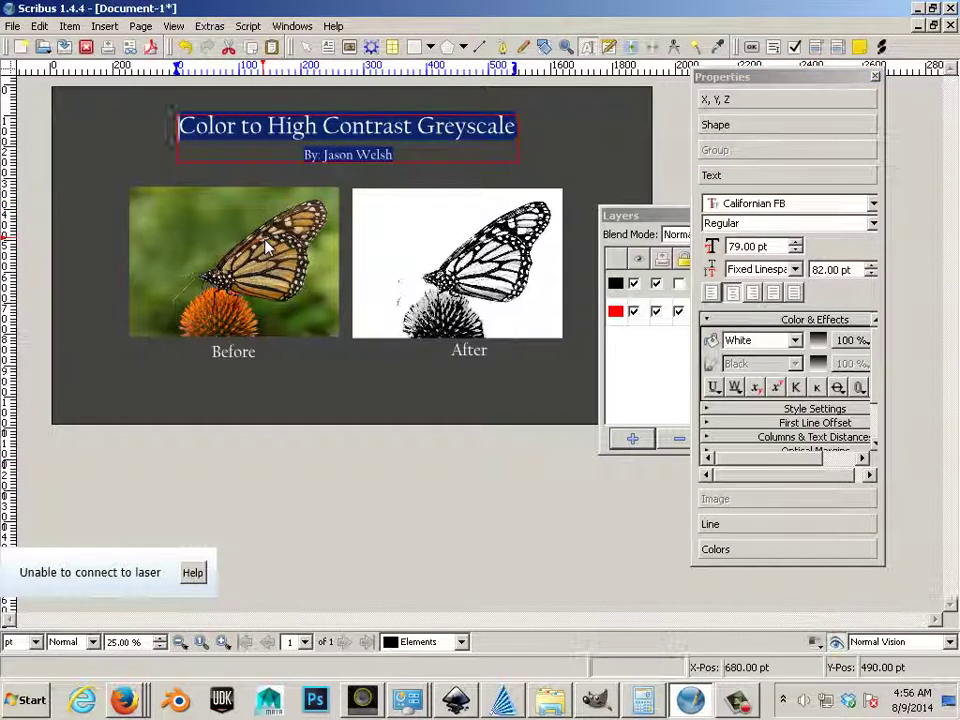
{"action": "left_click_drag", "start_coordinate": [620, 215], "coordinate": [668, 521]}
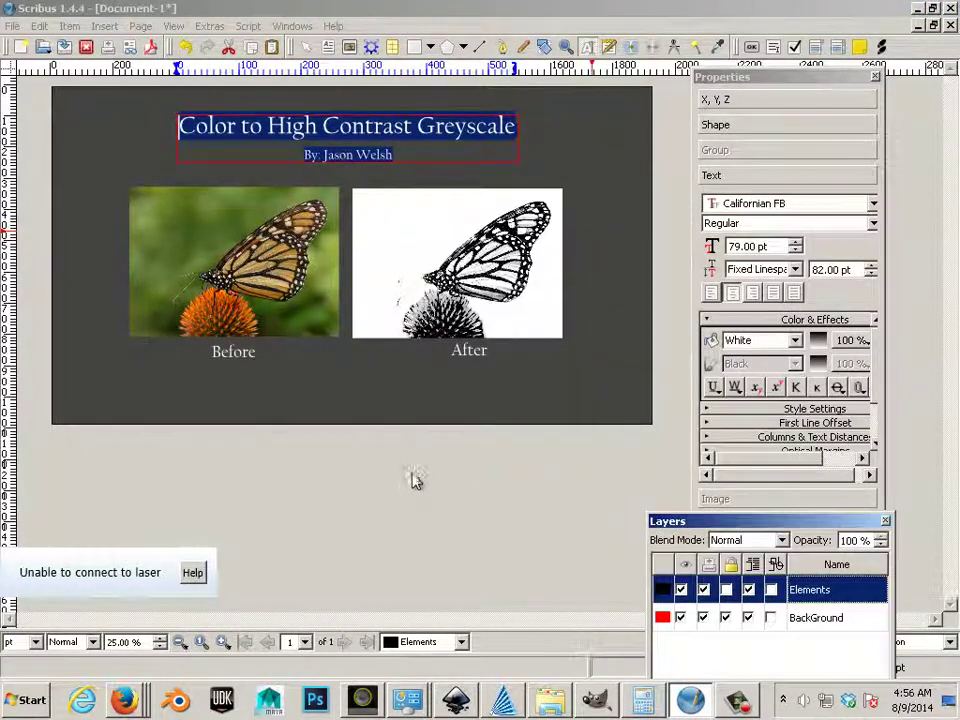
Select the After image and bring up the File menu
{"action": "left_click", "coordinate": [398, 330]}
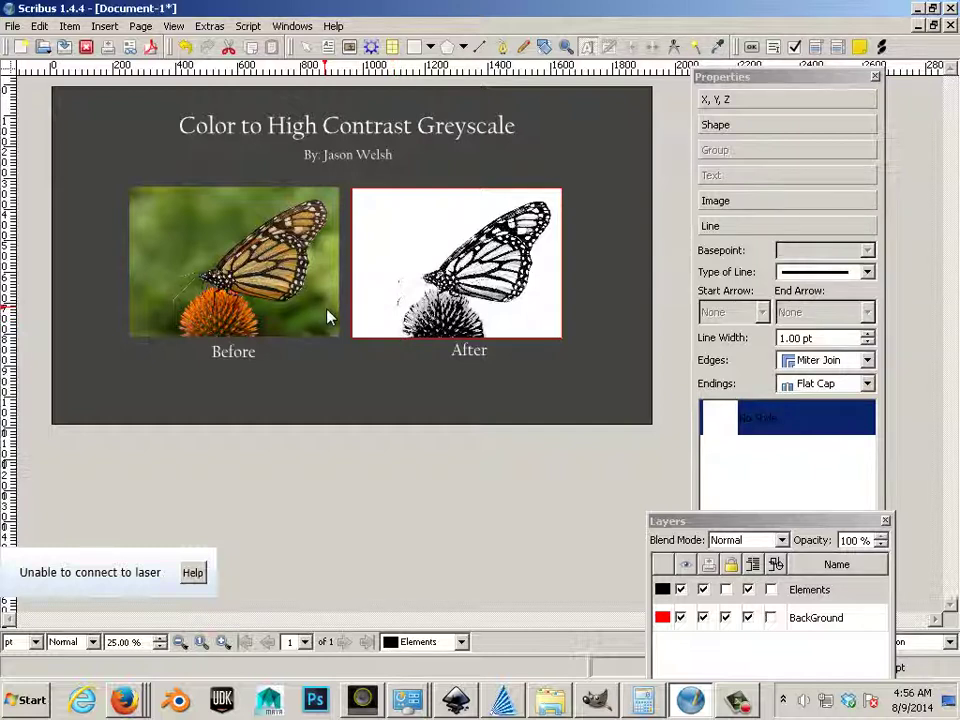
{"action": "left_click", "coordinate": [13, 26]}
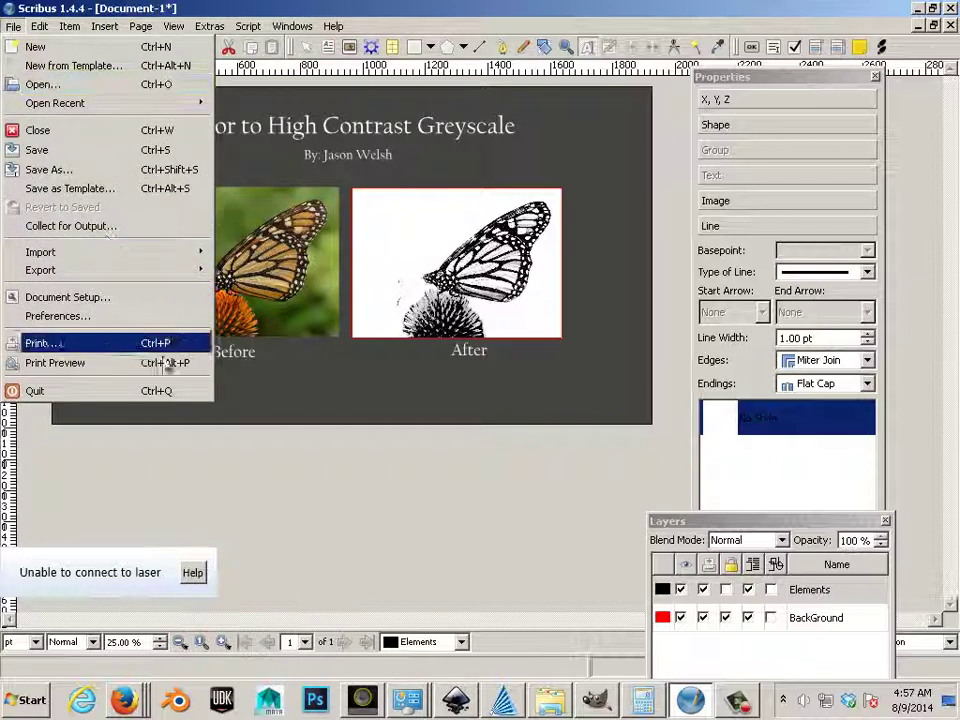
Choose Export > Save as Image for PNG output at 1920 x 1080 px
{"action": "left_click", "coordinate": [132, 296]}
{"action": "mouse_move", "coordinate": [130, 279]}
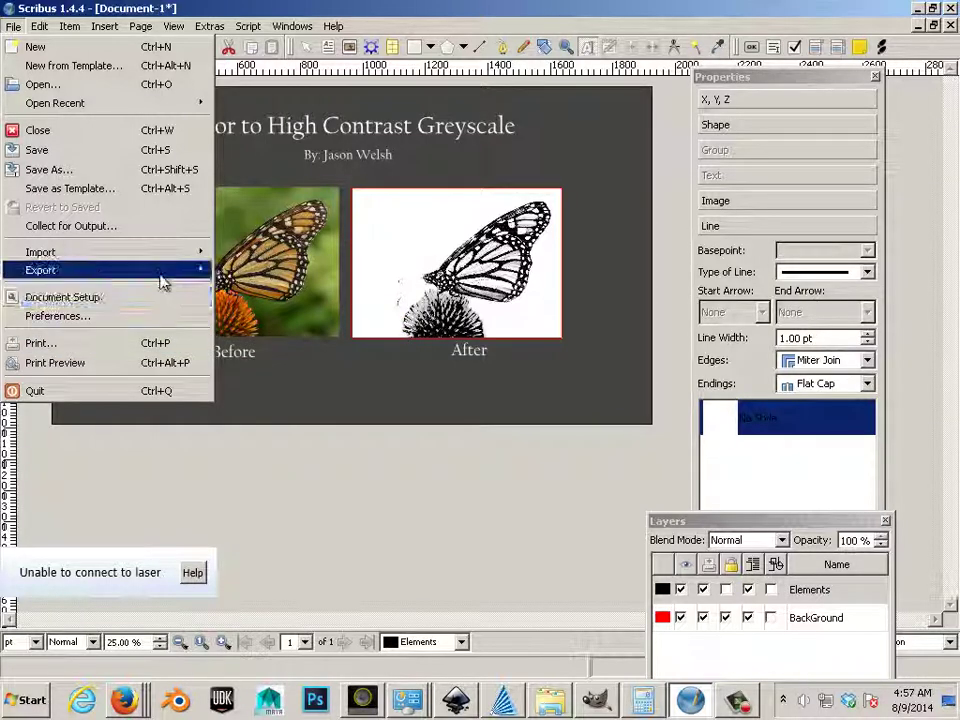
{"action": "left_click", "coordinate": [282, 332]}
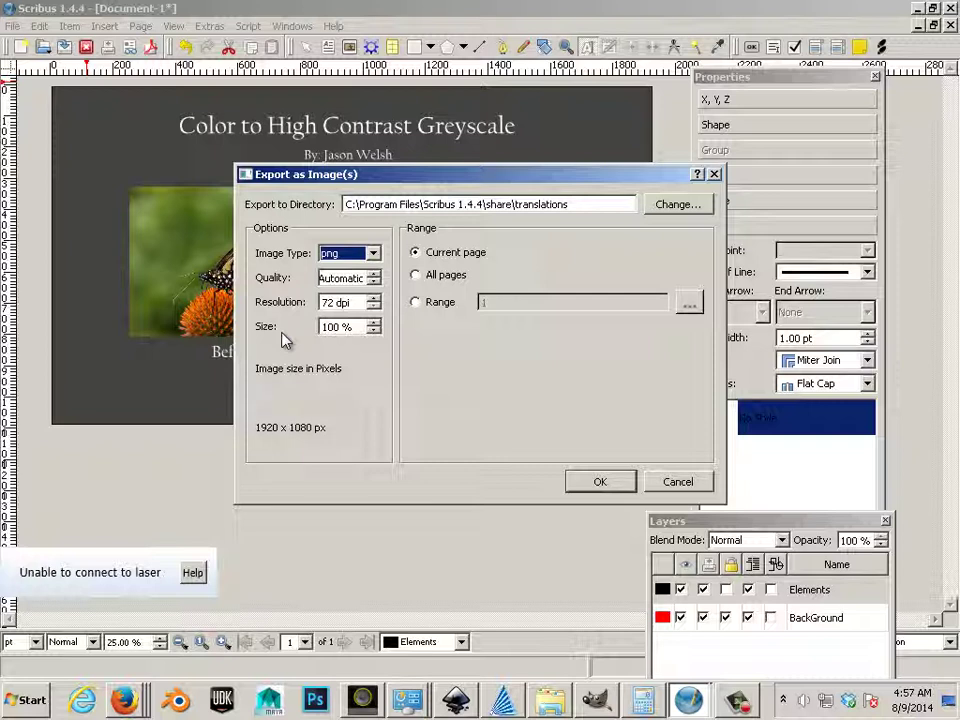
Set the export image type to jpg and resolution to 72 dpi, after briefly trying 300
{"action": "left_click", "coordinate": [373, 254]}
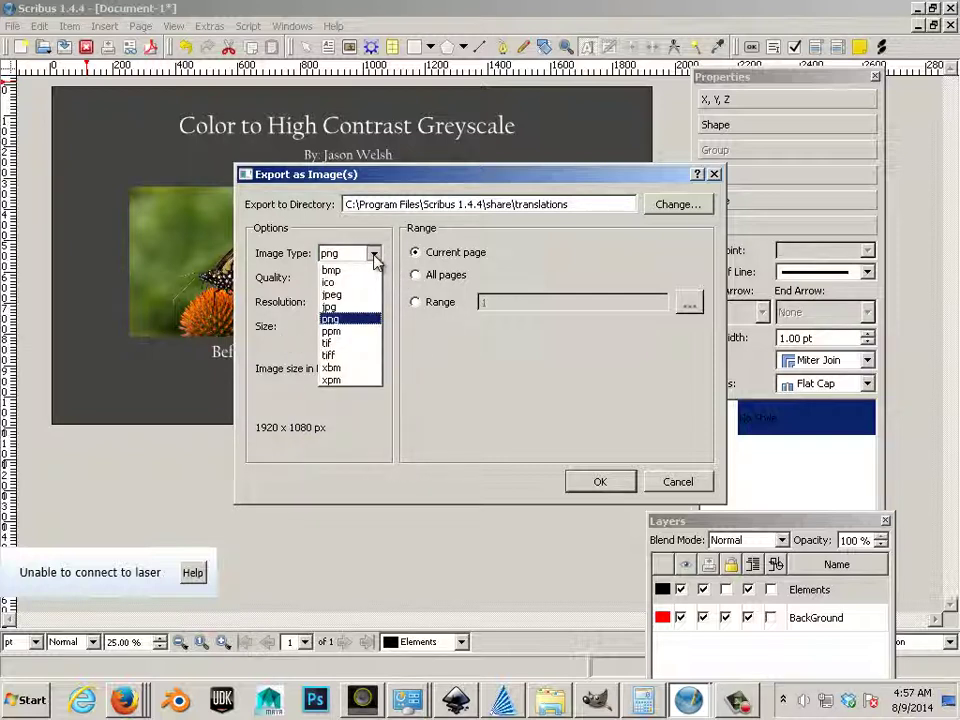
{"action": "left_click", "coordinate": [352, 308]}
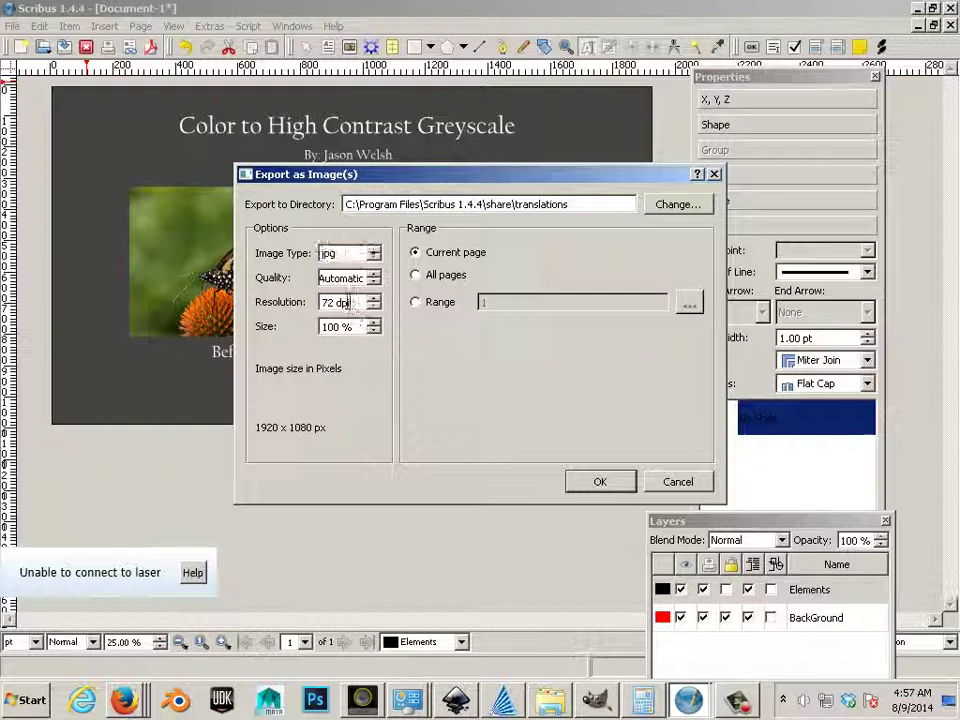
{"action": "left_click_drag", "start_coordinate": [348, 302], "coordinate": [300, 303]}
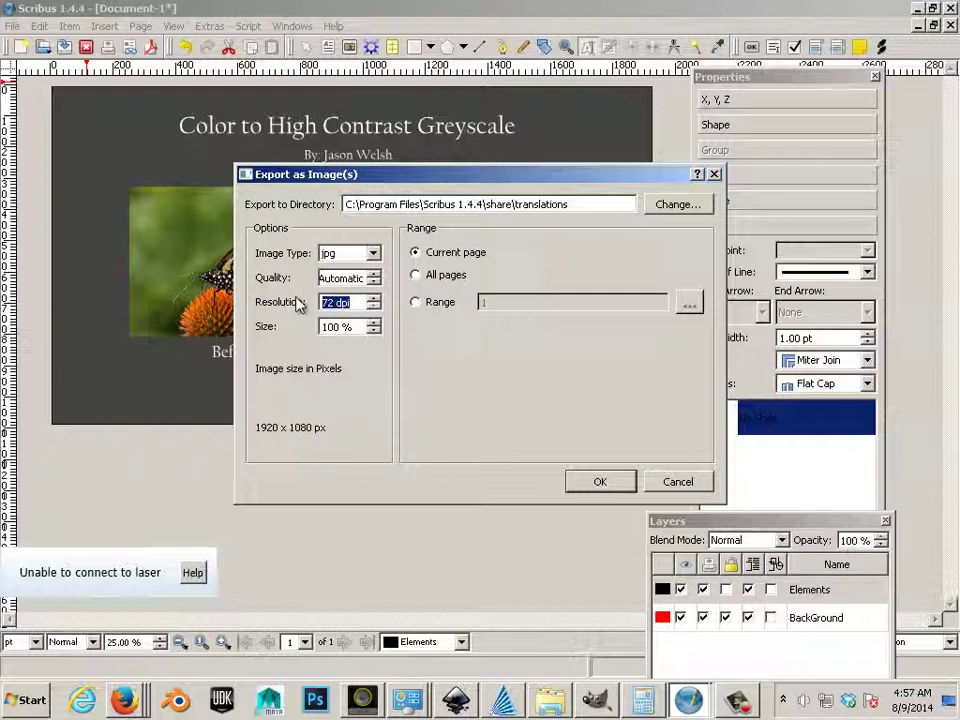
{"action": "type", "text": "300"}
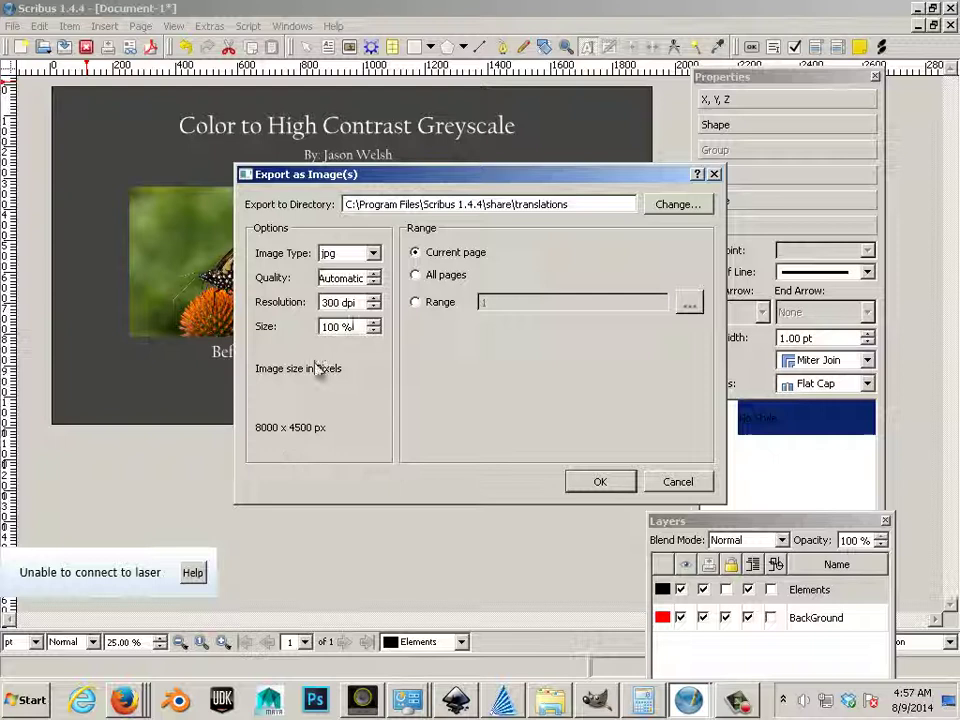
{"action": "left_click_drag", "start_coordinate": [355, 302], "coordinate": [312, 302]}
{"action": "type", "text": "72"}
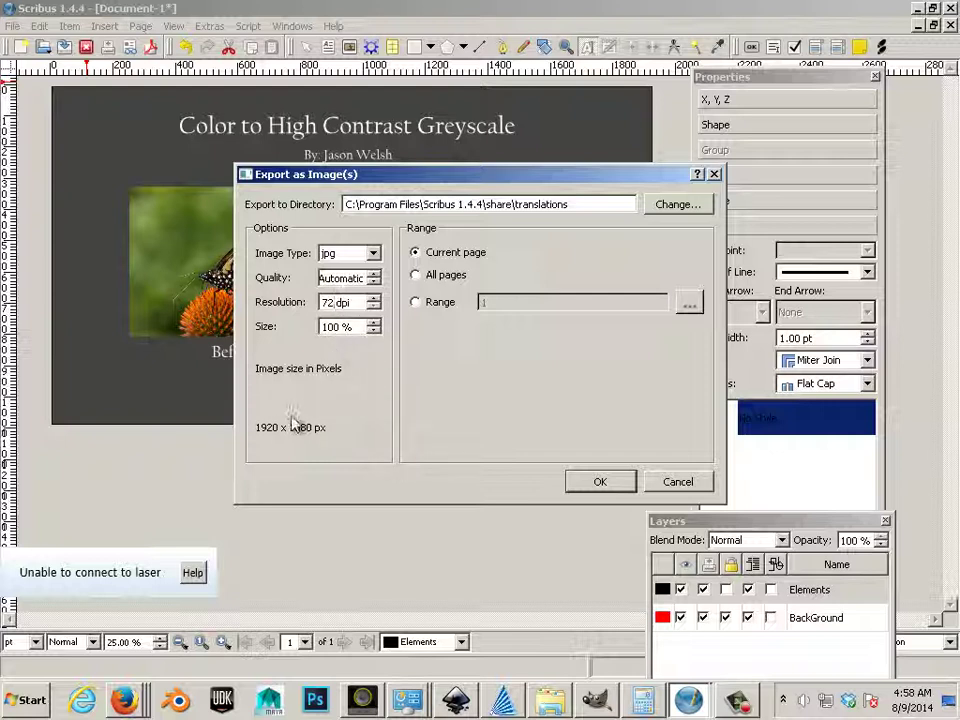
Run the jpg export, dismiss the write error, and reopen File > Export > Save as Image
{"action": "left_click", "coordinate": [601, 482]}
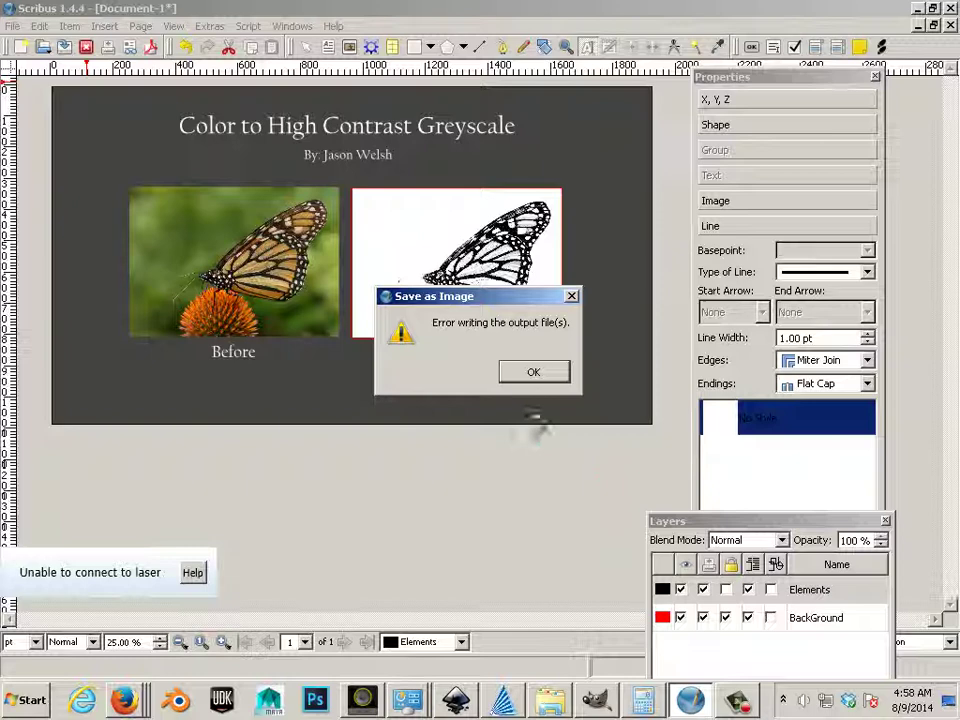
{"action": "left_click", "coordinate": [528, 372]}
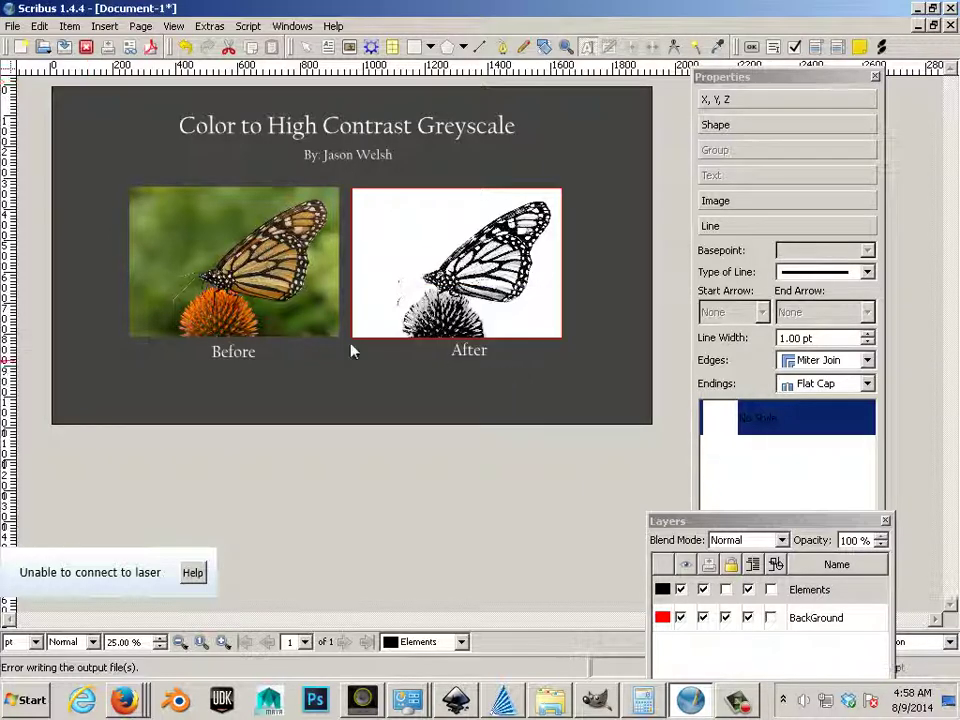
{"action": "left_click", "coordinate": [12, 27]}
{"action": "mouse_move", "coordinate": [122, 270]}
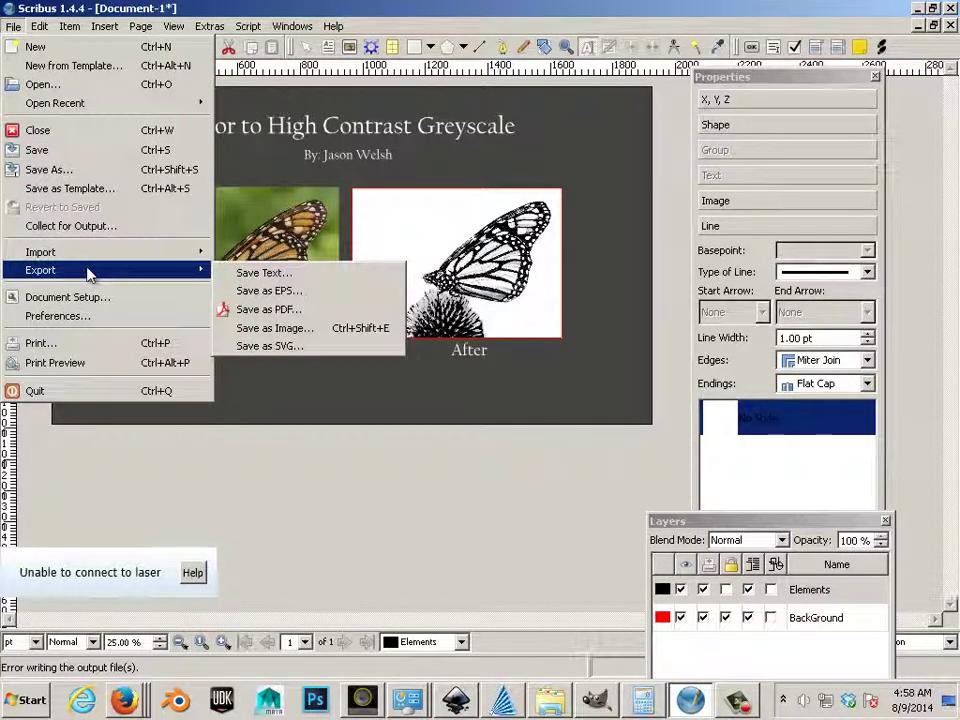
{"action": "left_click", "coordinate": [310, 328]}
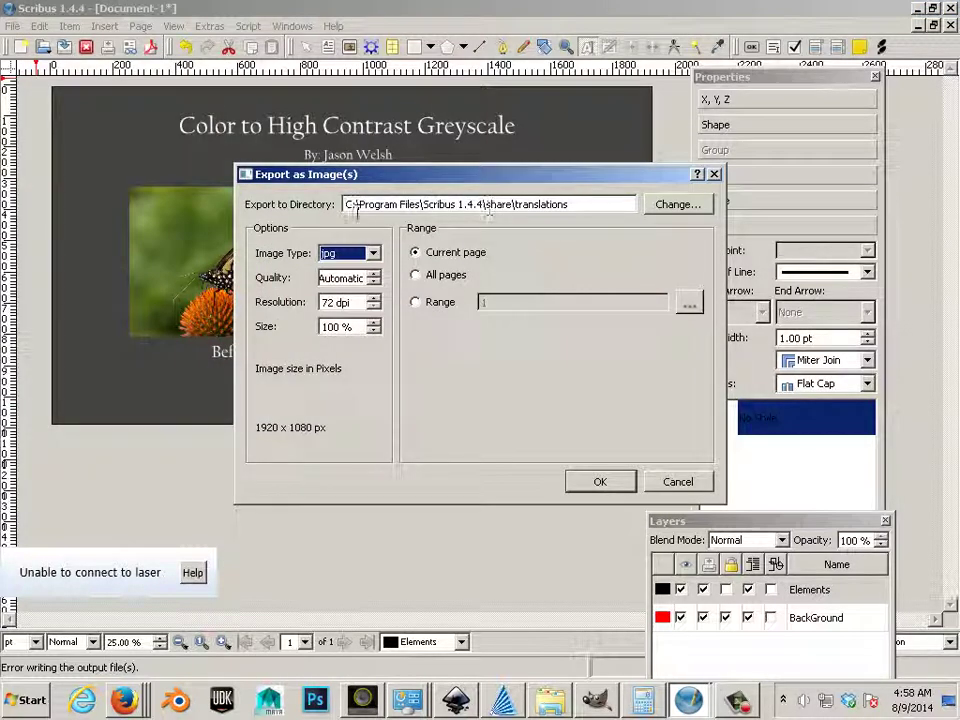
Browse the export directory chooser to Desktop > Before and after
{"action": "left_click", "coordinate": [662, 216]}
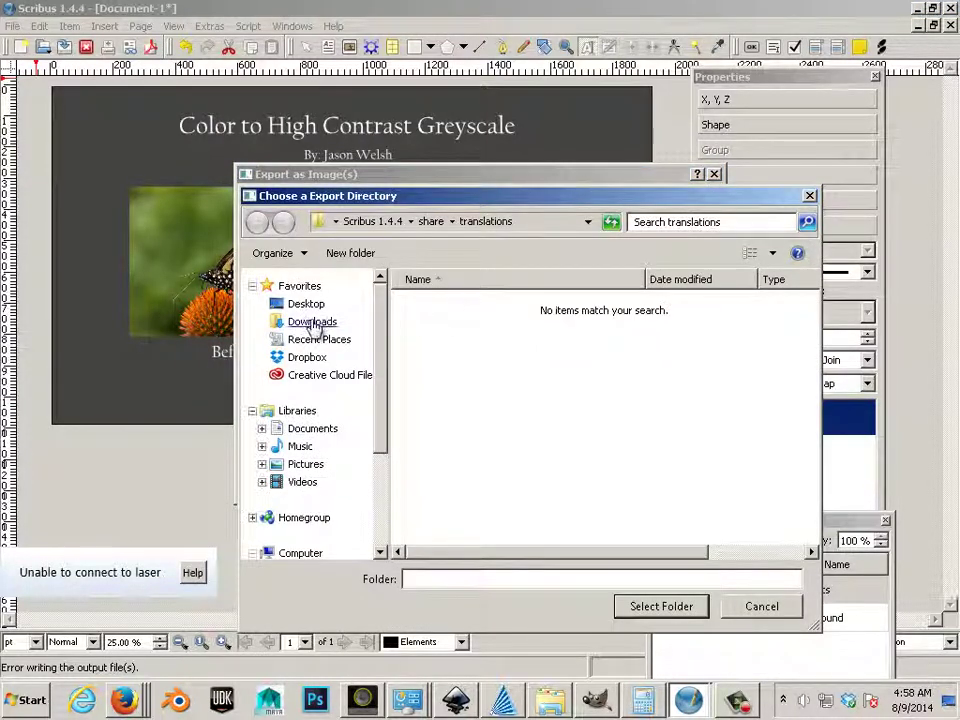
{"action": "left_click", "coordinate": [312, 305]}
{"action": "double_click", "coordinate": [455, 244]}
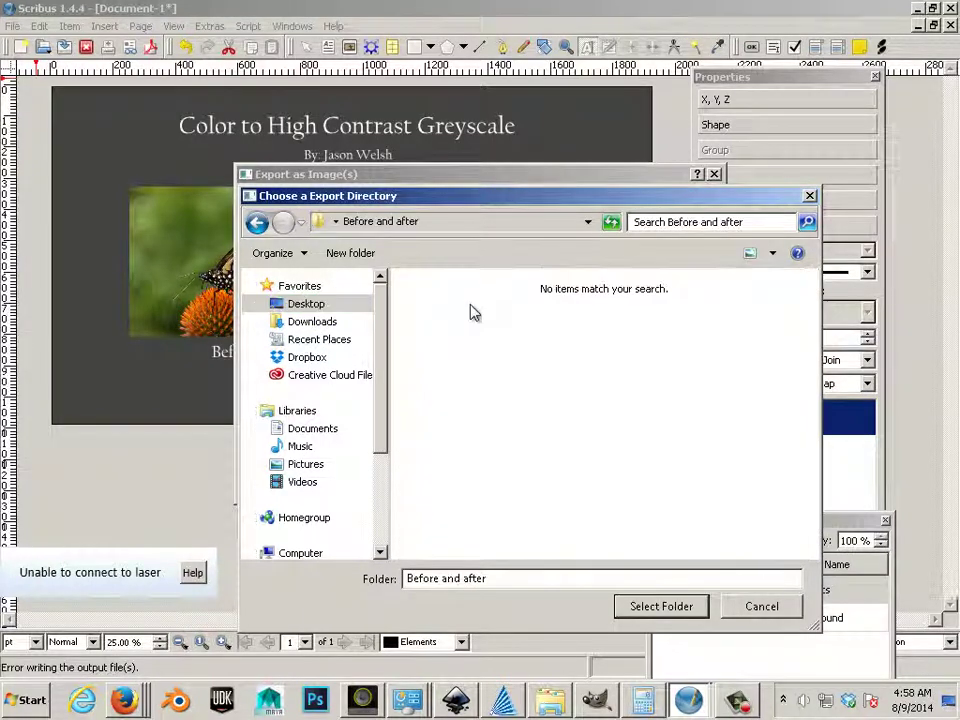
Rewrite the Folder field text into the desired _tv_1.jpg output file name
{"action": "left_click_drag", "start_coordinate": [495, 580], "coordinate": [375, 584]}
{"action": "key", "text": "Home"}
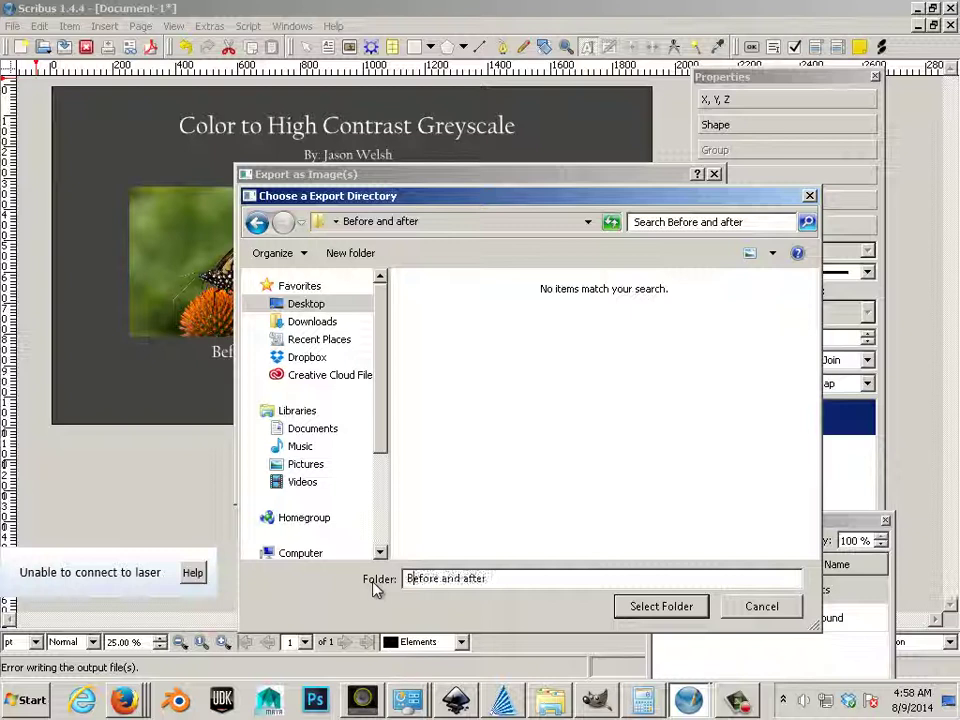
{"action": "left_click", "coordinate": [512, 582]}
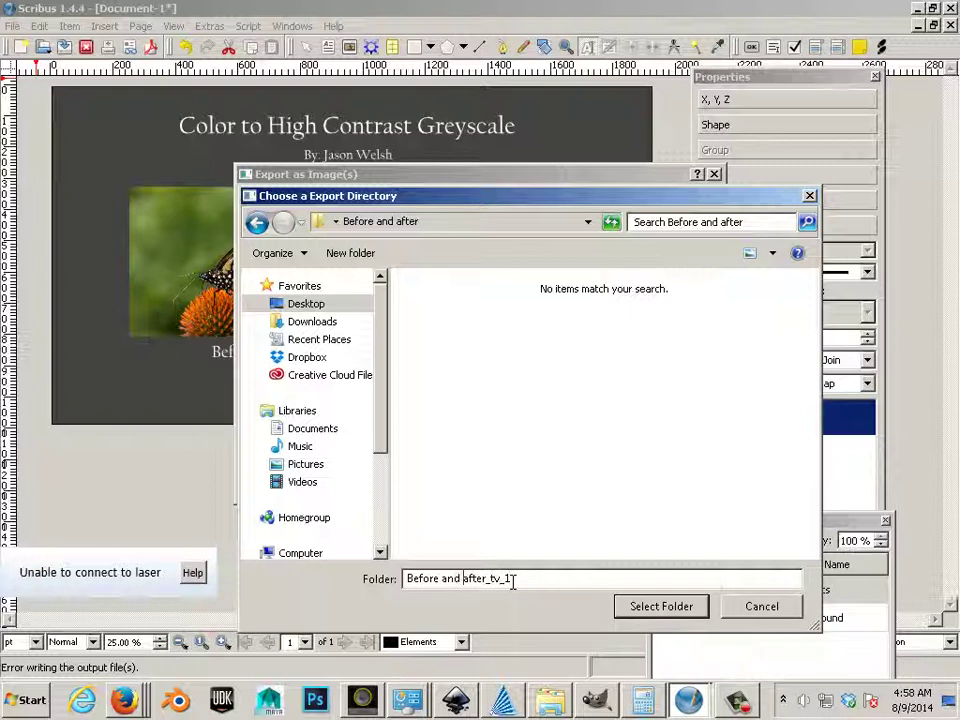
{"action": "key", "text": "BackSpace"}
{"action": "key", "text": "BackSpace"}
{"action": "key", "text": "BackSpace"}
{"action": "key", "text": "BackSpace"}
{"action": "key", "text": "BackSpace"}
{"action": "key", "text": "BackSpace"}
{"action": "key", "text": "BackSpace"}
{"action": "key", "text": "BackSpace"}
{"action": "key", "text": "BackSpace"}
{"action": "key", "text": "BackSpace"}
{"action": "key", "text": "BackSpace"}
{"action": "key", "text": "BackSpace"}
{"action": "key", "text": "BackSpace"}
{"action": "key", "text": "BackSpace"}
{"action": "key", "text": "BackSpace"}
{"action": "key", "text": "BackSpace"}
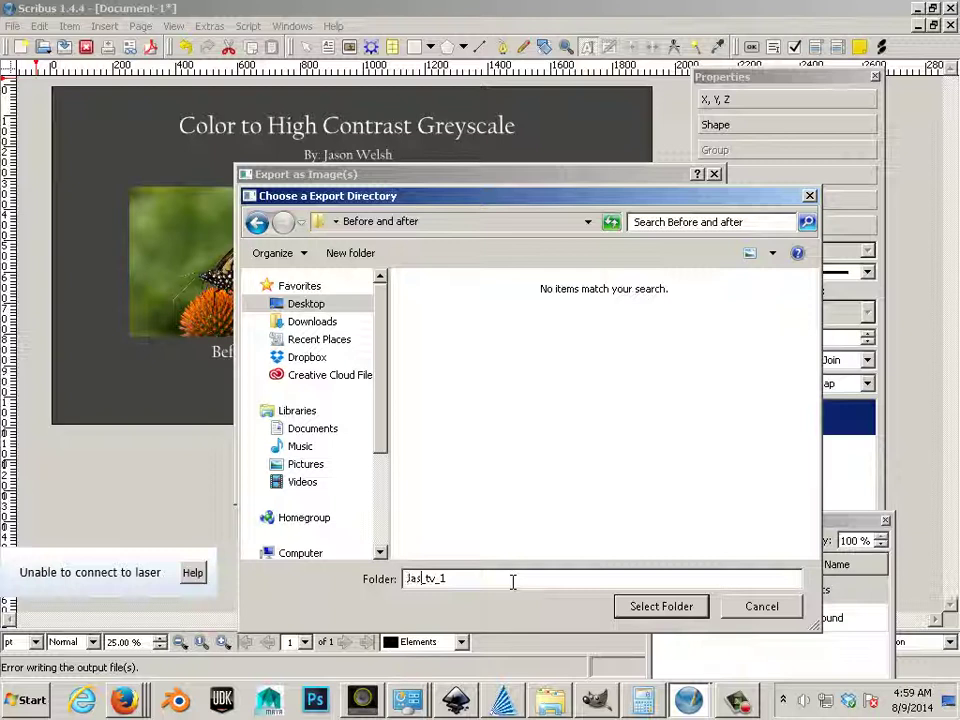
{"action": "type", "text": "on Welsh"}
{"action": "key", "text": "BackSpace"}
{"action": "type", "text": "_"}
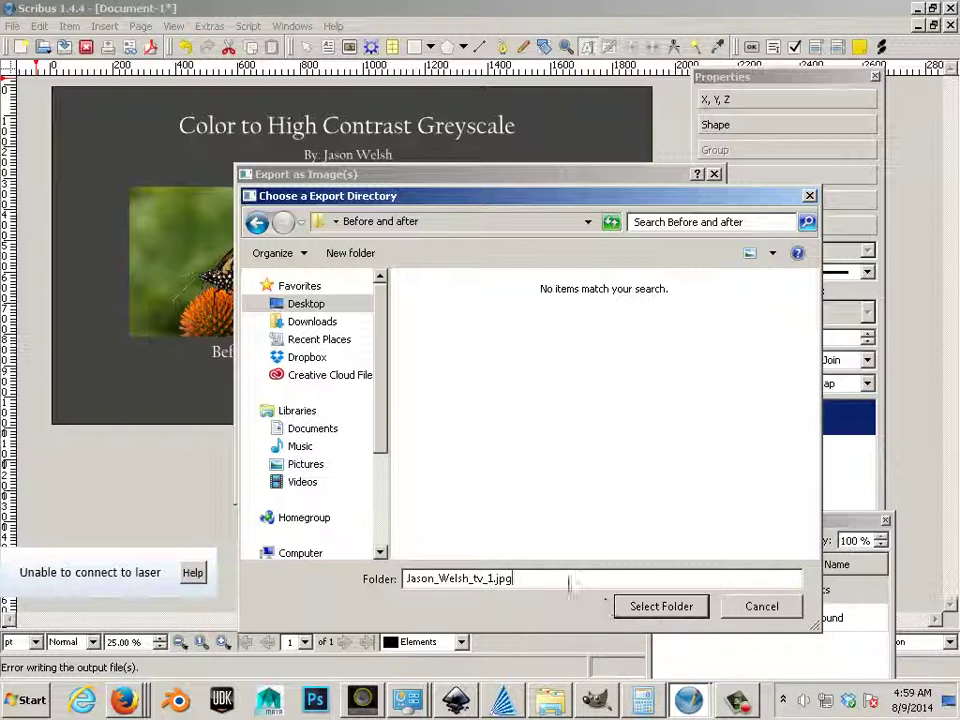
Copy the typed file name, try it as the destination, and cancel after the path error
{"action": "left_click_drag", "start_coordinate": [568, 578], "coordinate": [437, 588]}
{"action": "key", "text": "ctrl+c"}
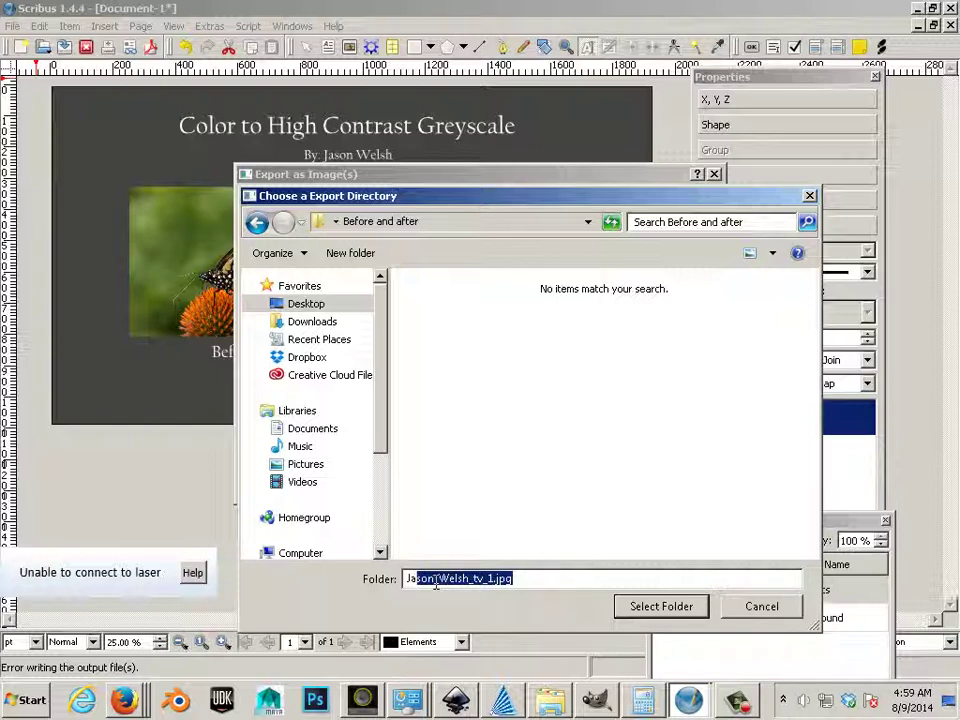
{"action": "left_click", "coordinate": [306, 304]}
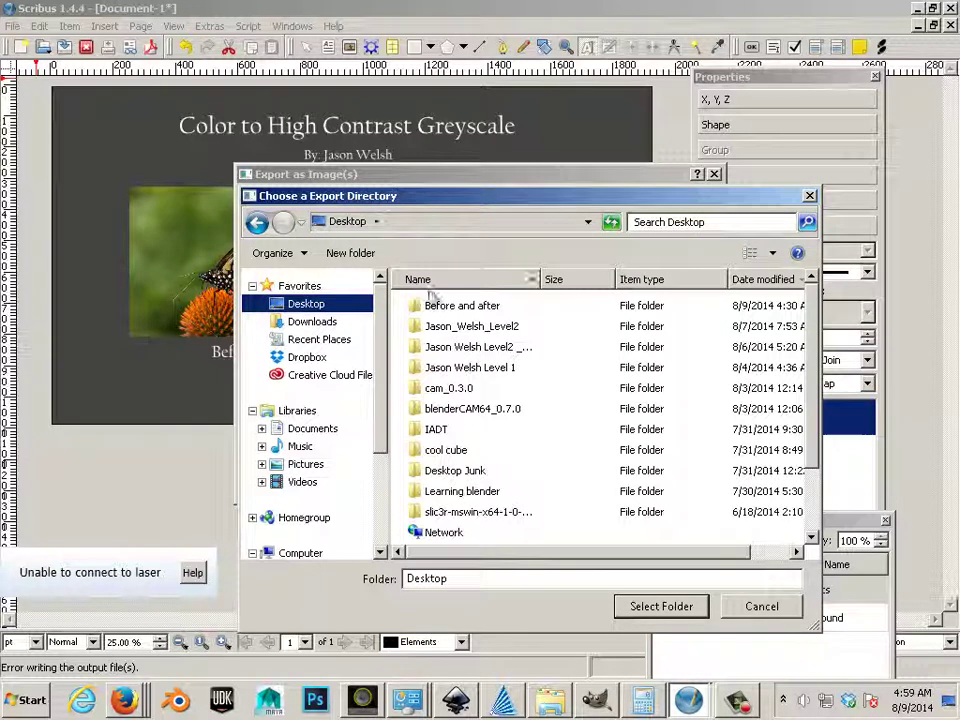
{"action": "double_click", "coordinate": [450, 312]}
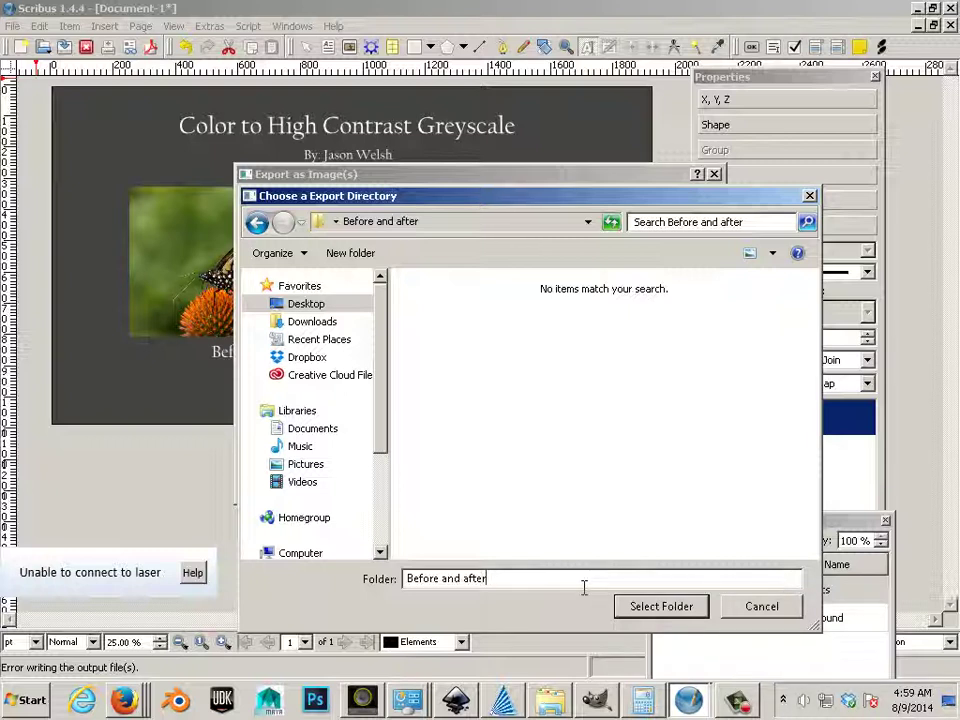
{"action": "left_click_drag", "start_coordinate": [572, 579], "coordinate": [377, 591]}
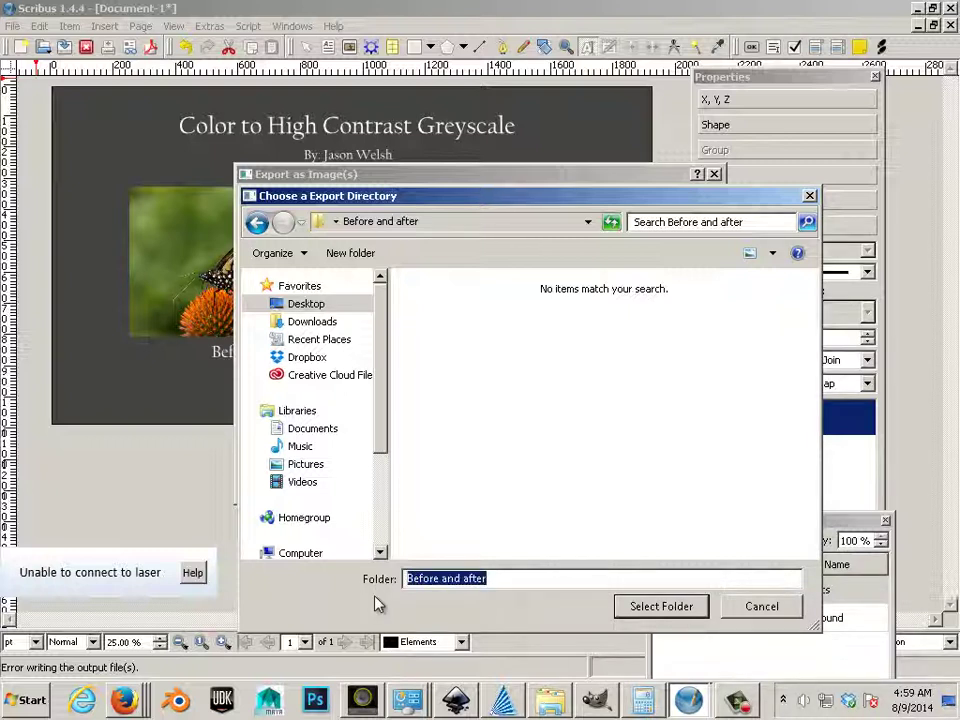
{"action": "key", "text": "ctrl+v"}
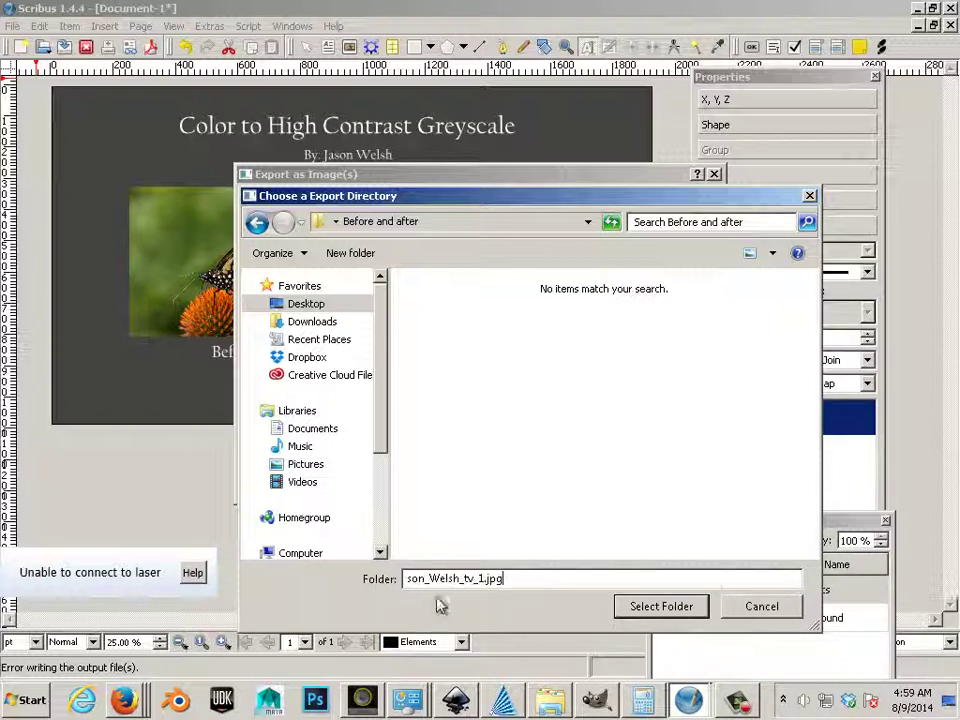
{"action": "left_click", "coordinate": [661, 607]}
{"action": "left_click", "coordinate": [617, 366]}
{"action": "left_click", "coordinate": [759, 604]}
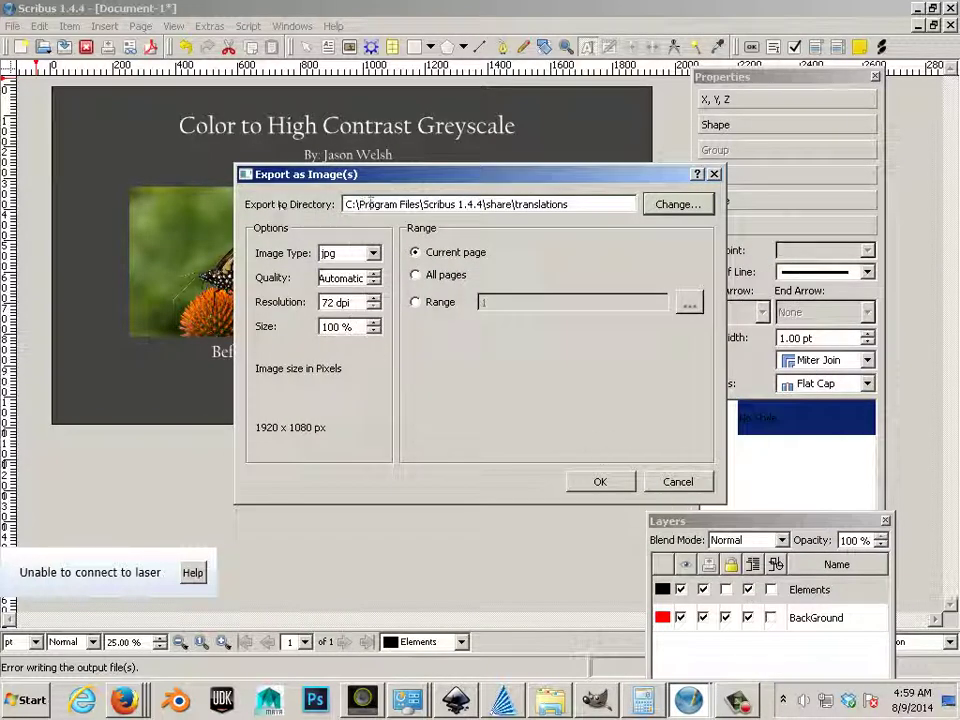
Select the Desktop's Before and after folder as the export directory
{"action": "left_click", "coordinate": [677, 204]}
{"action": "left_click", "coordinate": [308, 305]}
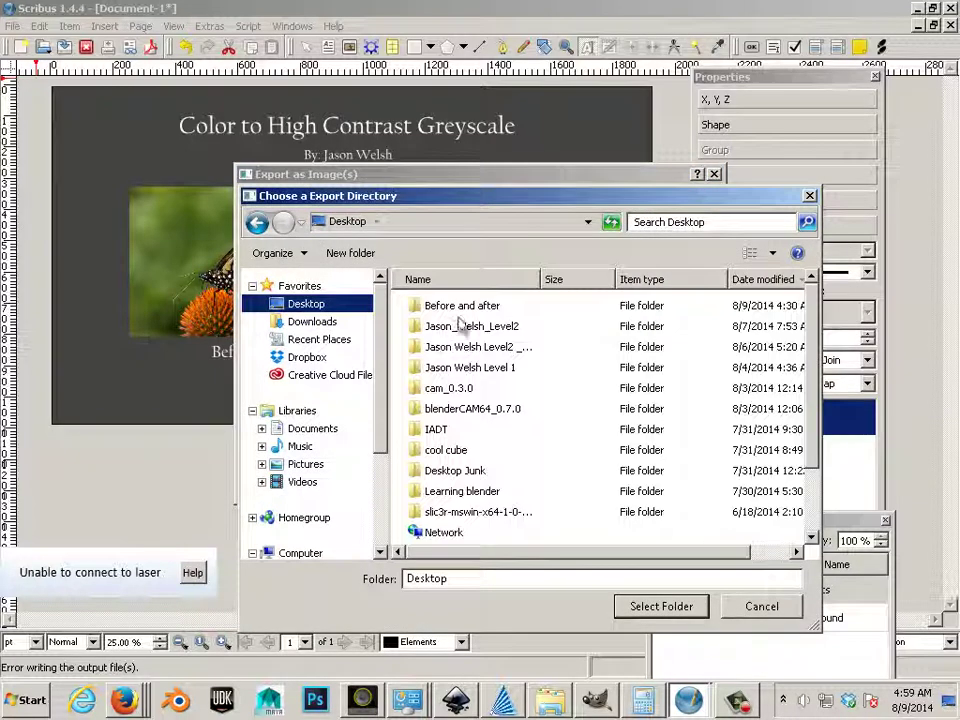
{"action": "left_click", "coordinate": [460, 306]}
{"action": "double_click", "coordinate": [462, 308]}
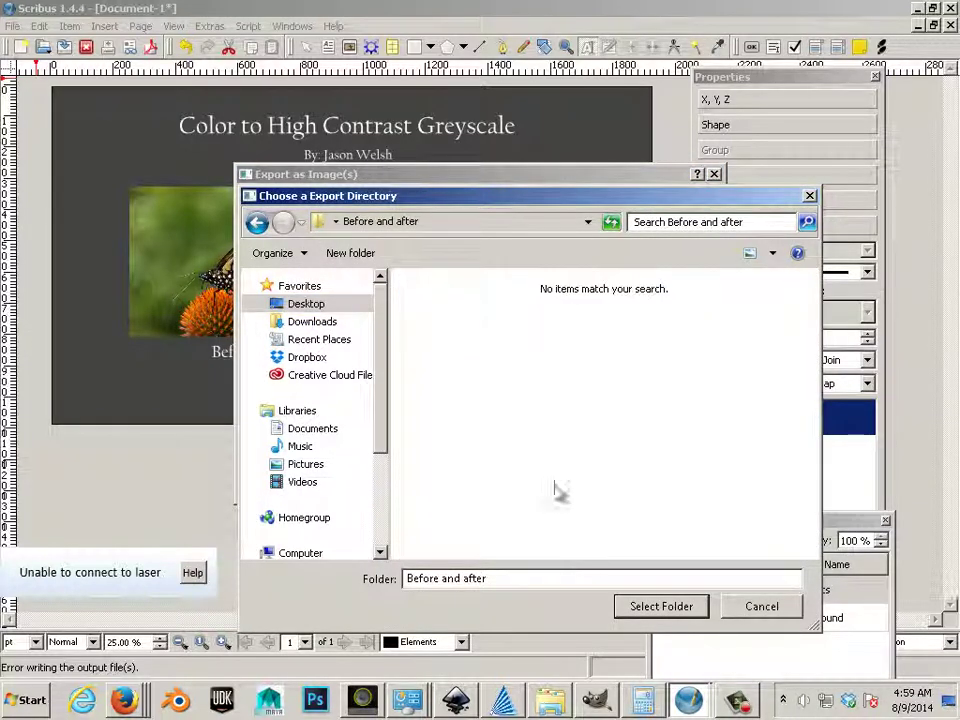
{"action": "left_click", "coordinate": [659, 606]}
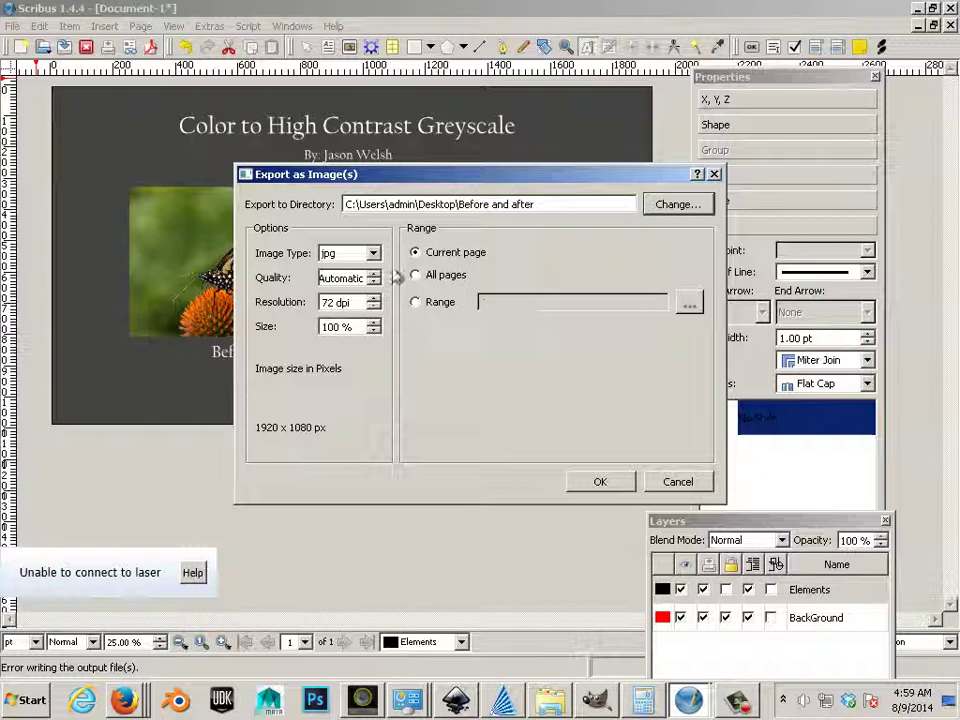
Export the page as jpg and open the Desktop's Before and after folder in Explorer
{"action": "left_click", "coordinate": [597, 481]}
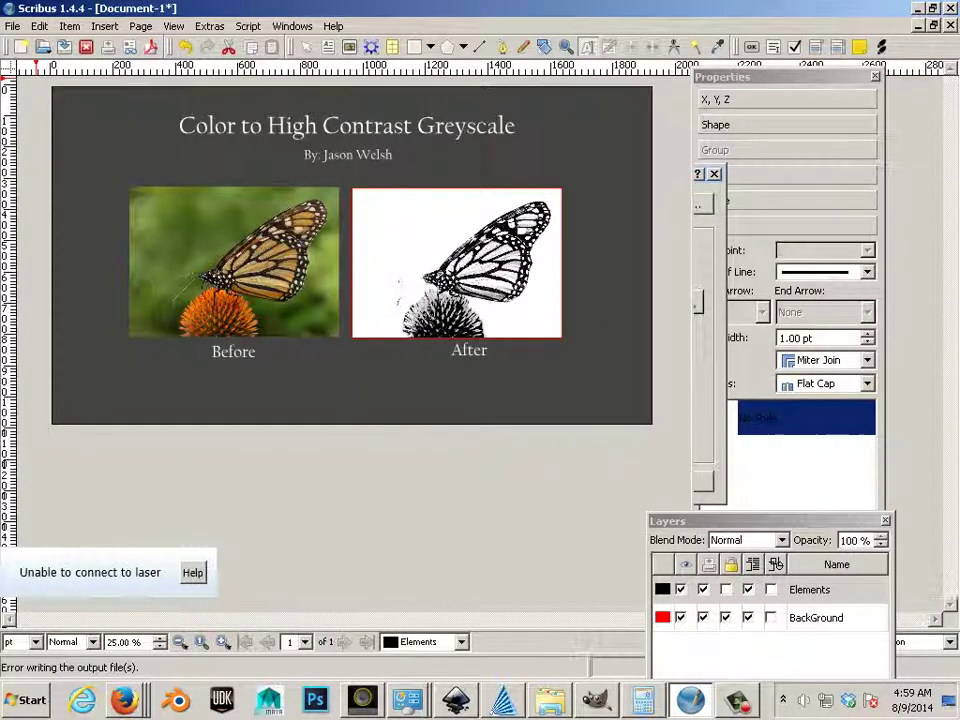
{"action": "left_click", "coordinate": [28, 700]}
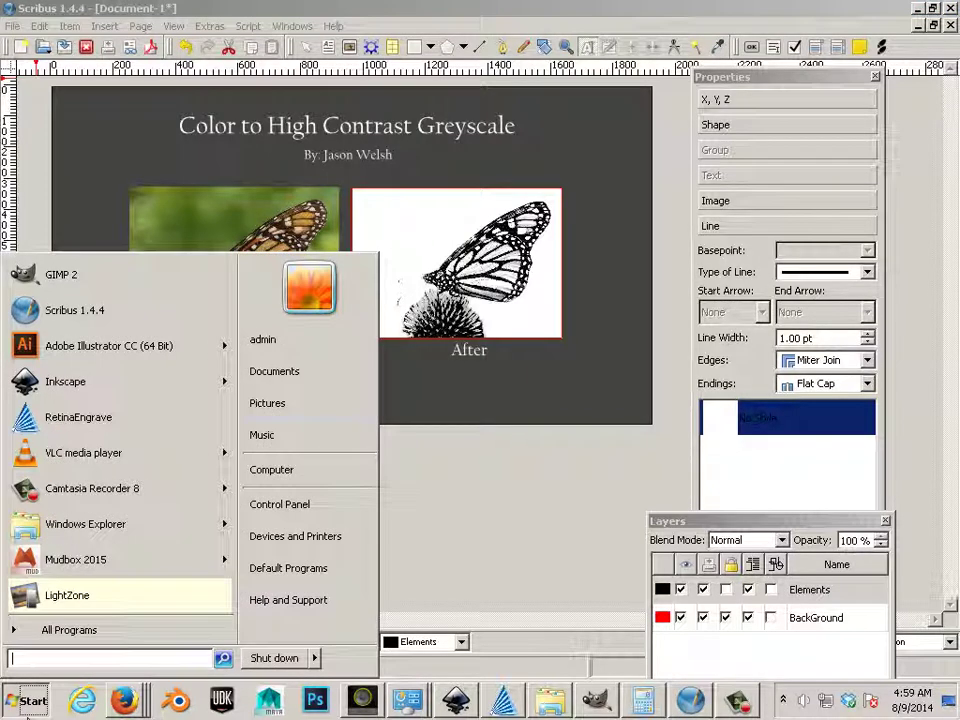
{"action": "left_click", "coordinate": [306, 472]}
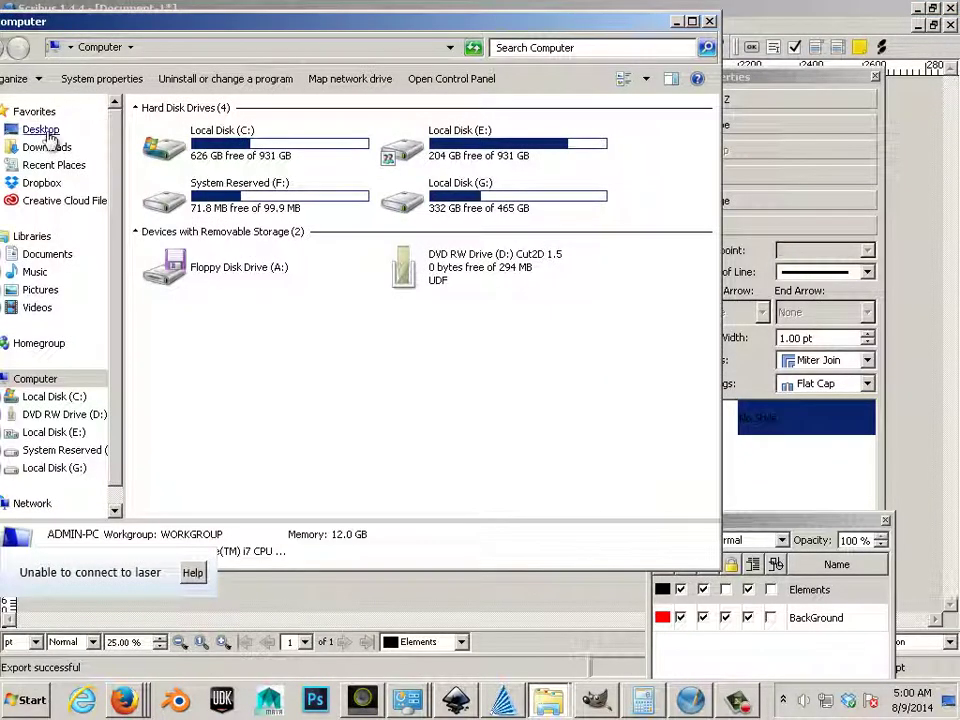
{"action": "left_click", "coordinate": [36, 129]}
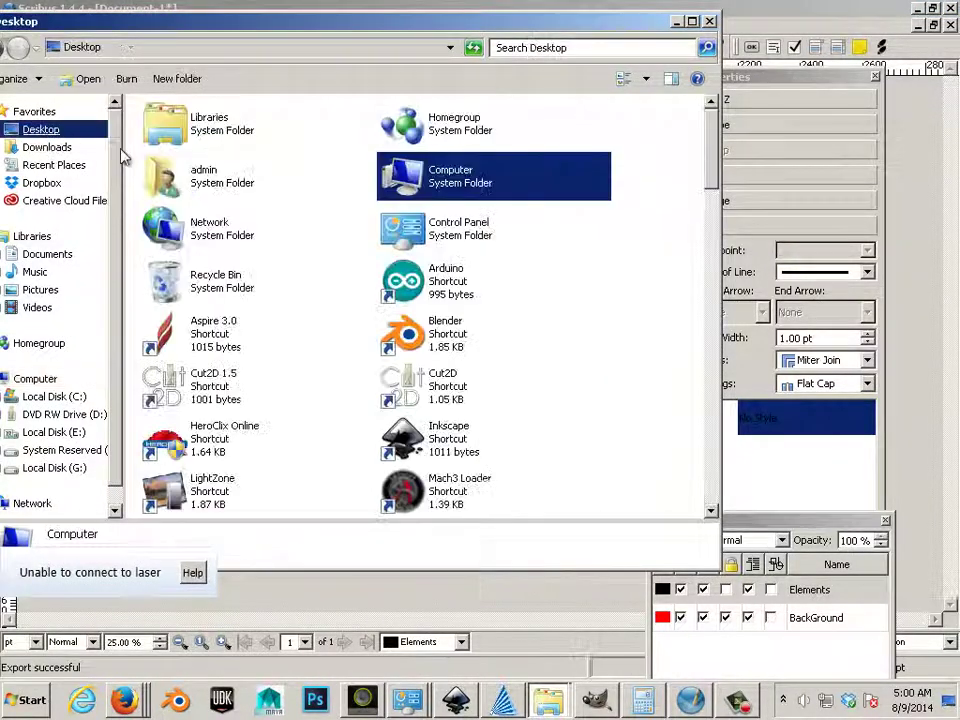
{"action": "left_click", "coordinate": [274, 163]}
{"action": "scroll", "coordinate": [265, 200], "scroll_direction": "down", "scroll_amount": 15}
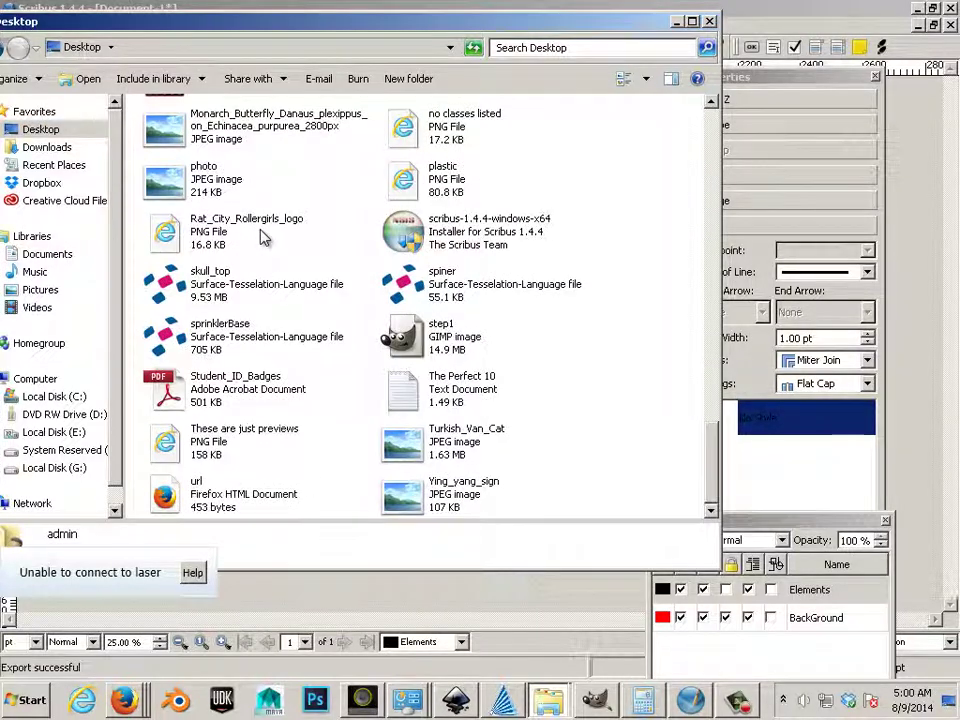
{"action": "scroll", "coordinate": [262, 237], "scroll_direction": "up", "scroll_amount": 15}
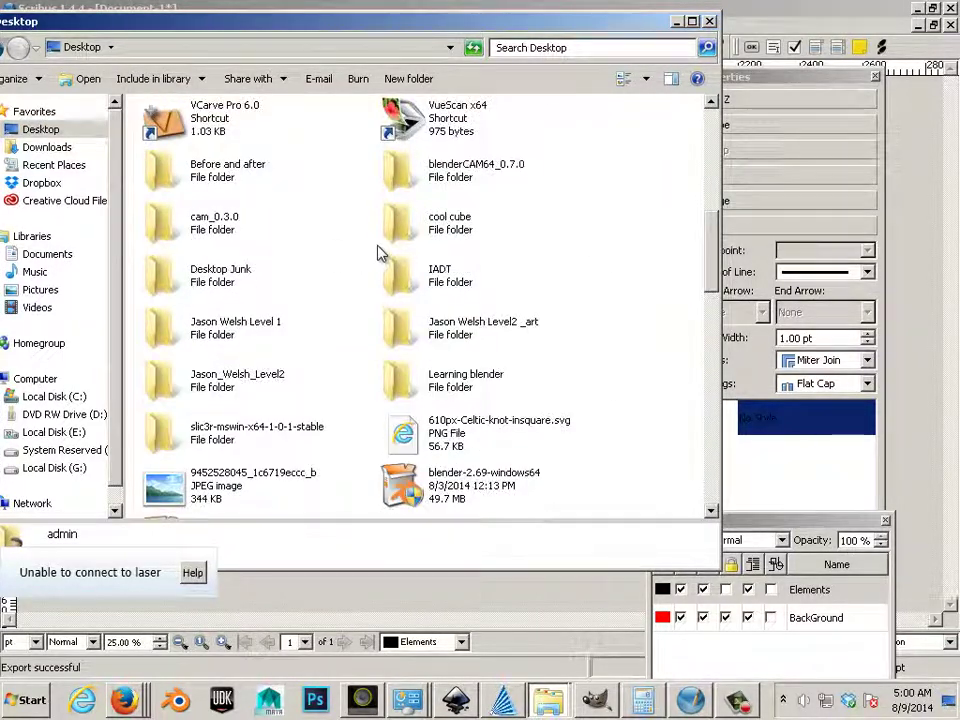
{"action": "double_click", "coordinate": [222, 180]}
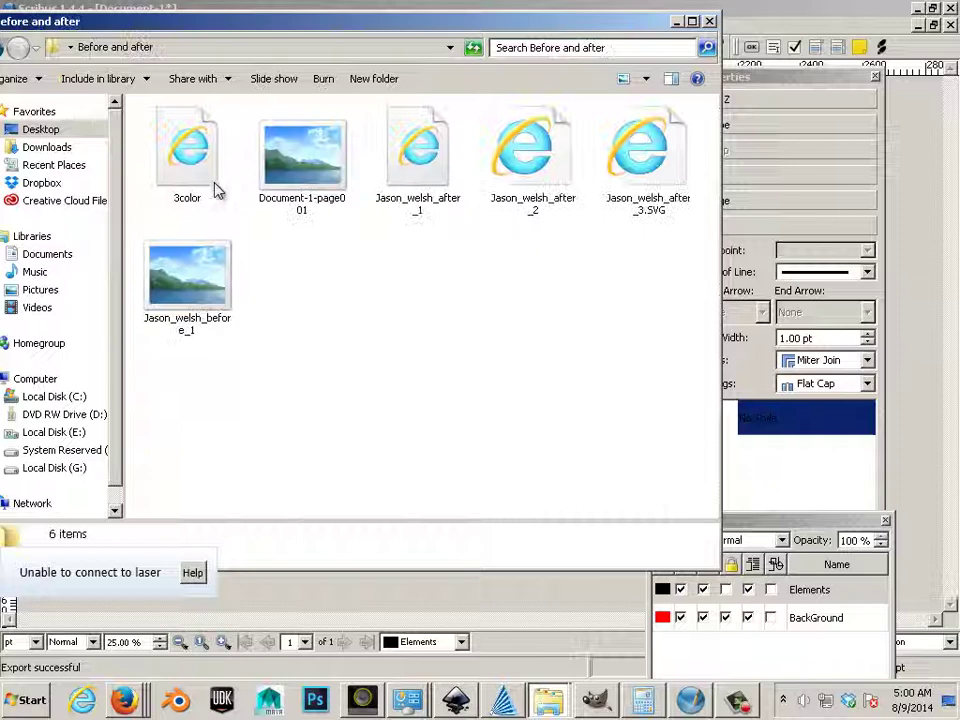
Rename Document-1-page001 to the pasted _tv_1.jpg name
{"action": "left_click", "coordinate": [229, 283]}
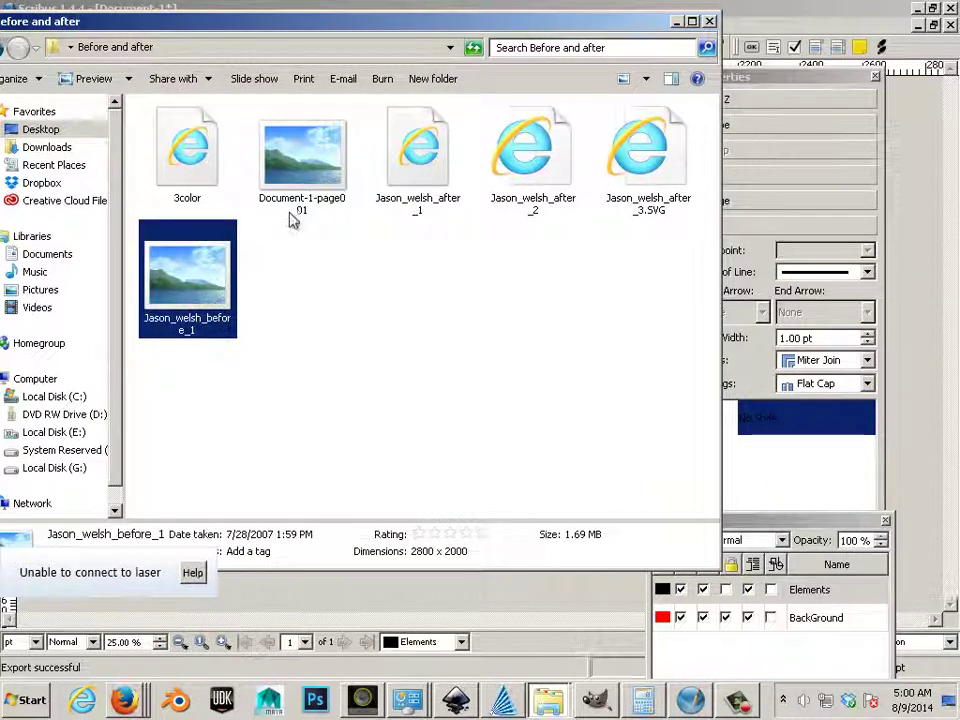
{"action": "left_click", "coordinate": [300, 218]}
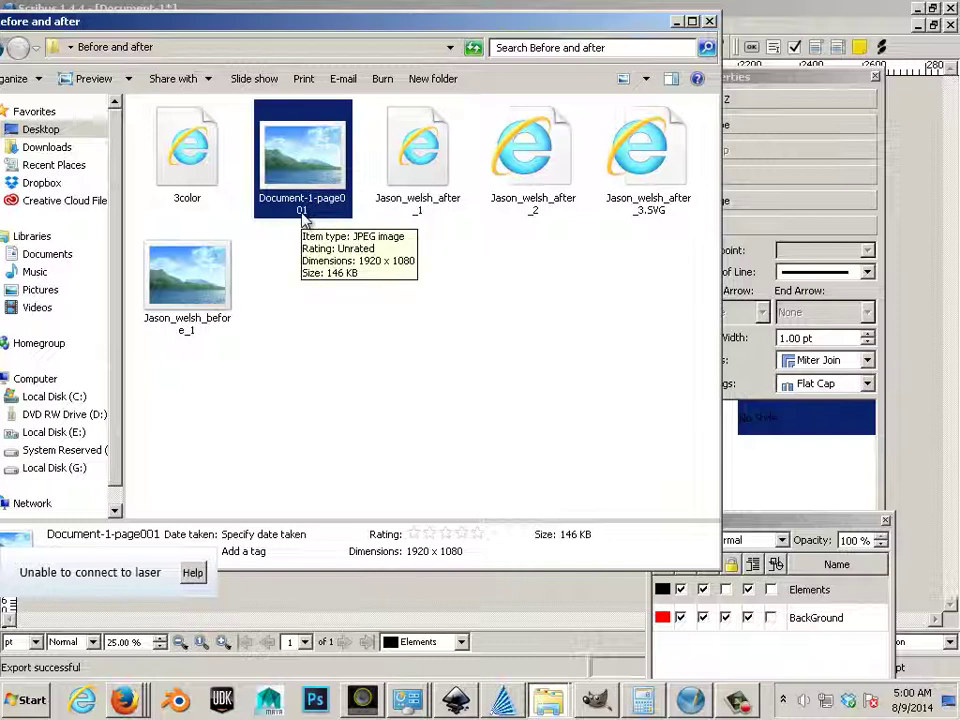
{"action": "left_click", "coordinate": [302, 210]}
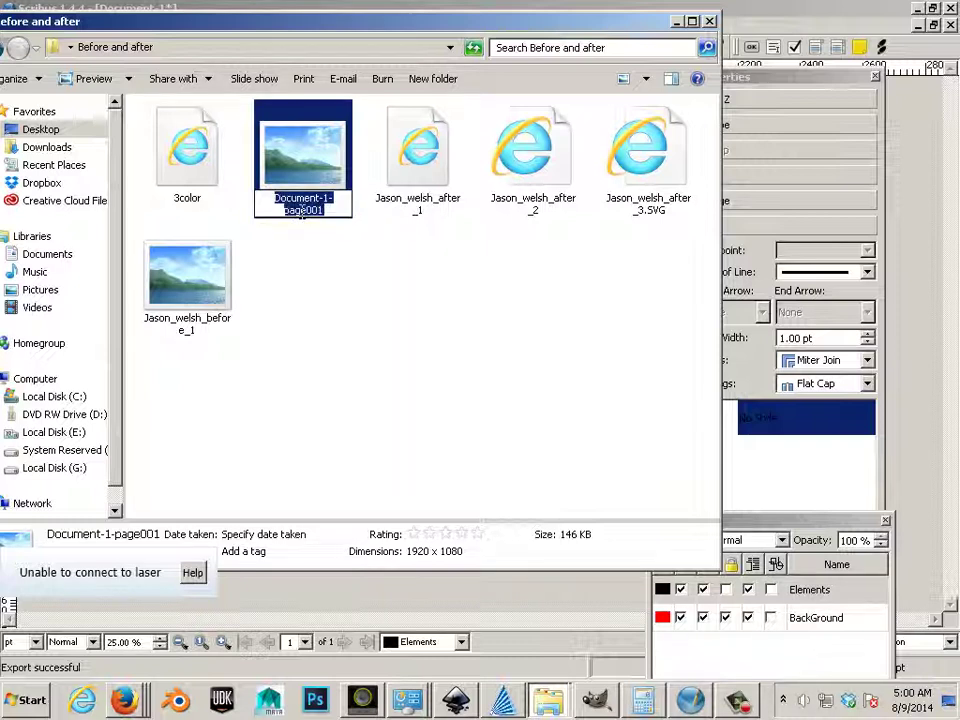
{"action": "type", "text": "Jason_Welsh_tv_1.jpg"}
{"action": "key", "text": "Return"}
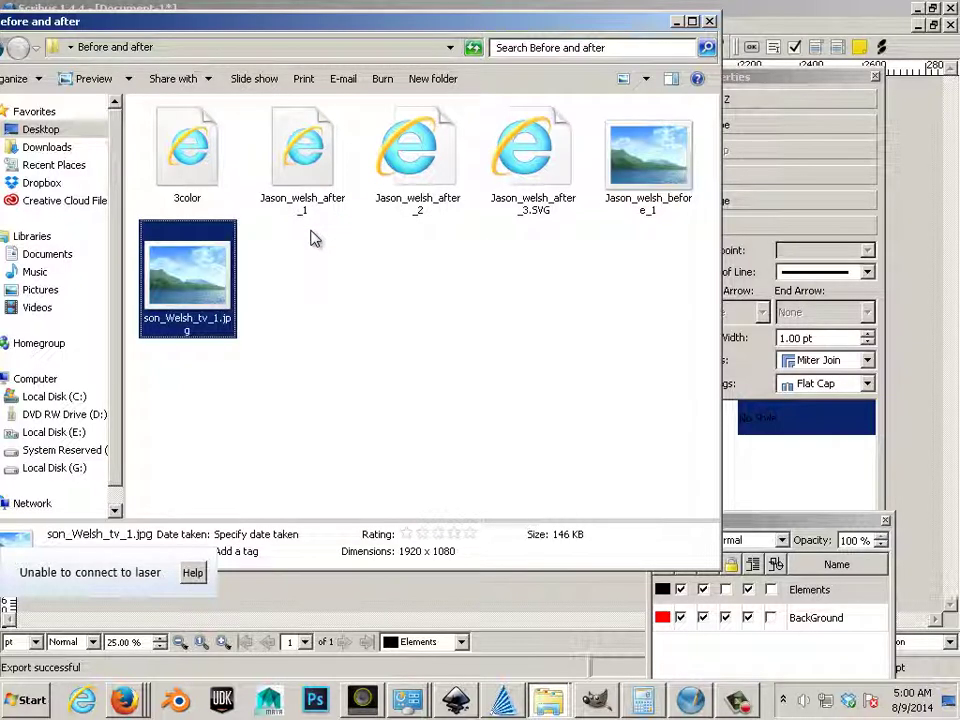
Bring up the context menu for the renamed _tv_1 JPG
{"action": "left_click", "coordinate": [289, 278]}
{"action": "left_click", "coordinate": [216, 287]}
{"action": "right_click", "coordinate": [216, 287]}
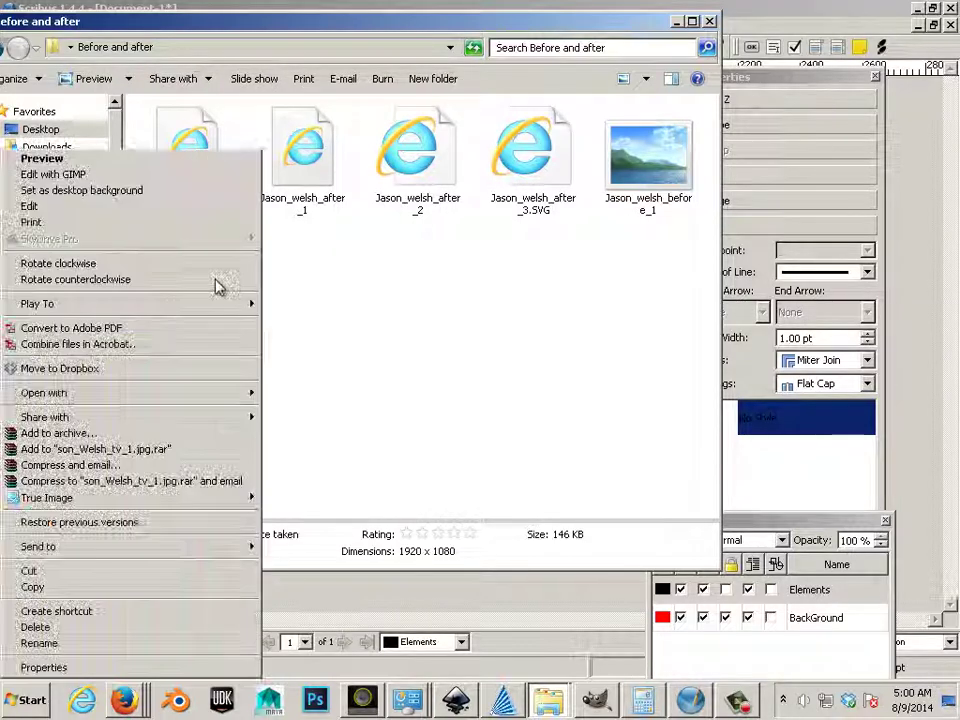
{"action": "left_click", "coordinate": [310, 285]}
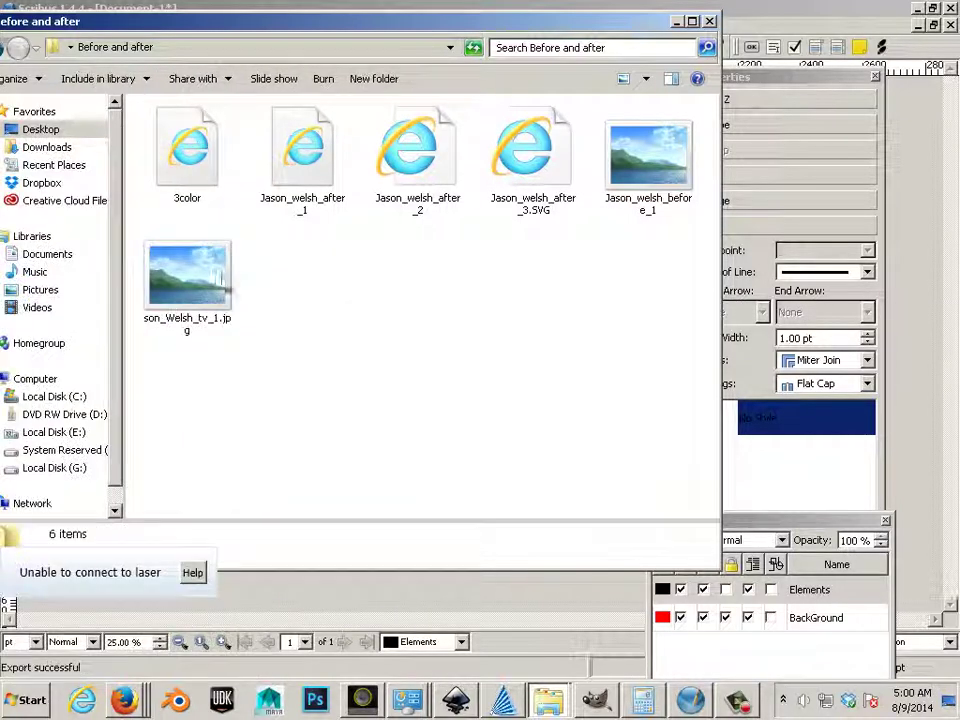
{"action": "right_click", "coordinate": [214, 278]}
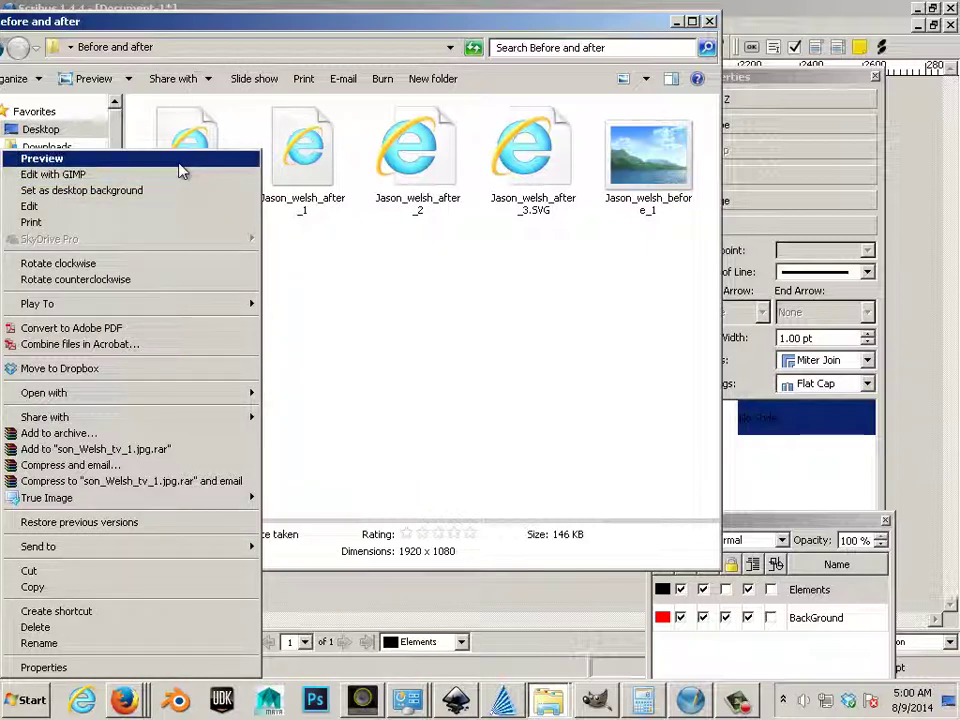
Preview the renamed JPG in Windows Photo Viewer and zoom into the butterfly photos
{"action": "left_click", "coordinate": [42, 159]}
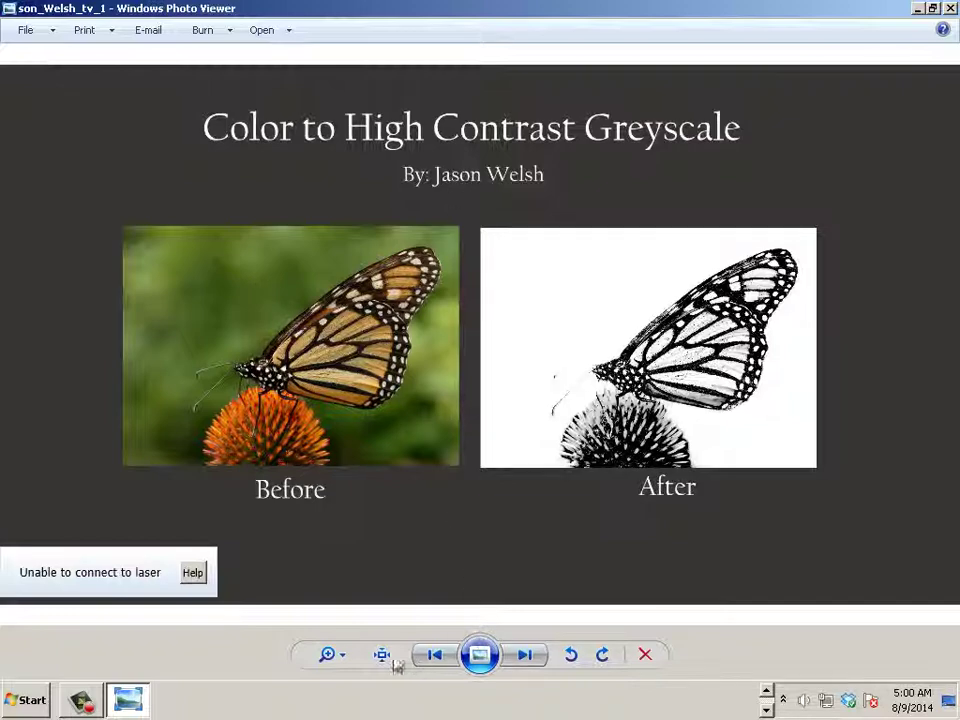
{"action": "left_click", "coordinate": [331, 658]}
{"action": "left_click_drag", "start_coordinate": [329, 653], "coordinate": [329, 636]}
{"action": "scroll", "coordinate": [360, 464], "scroll_direction": "up", "scroll_amount": 3}
{"action": "scroll", "coordinate": [358, 459], "scroll_direction": "down", "scroll_amount": 5}
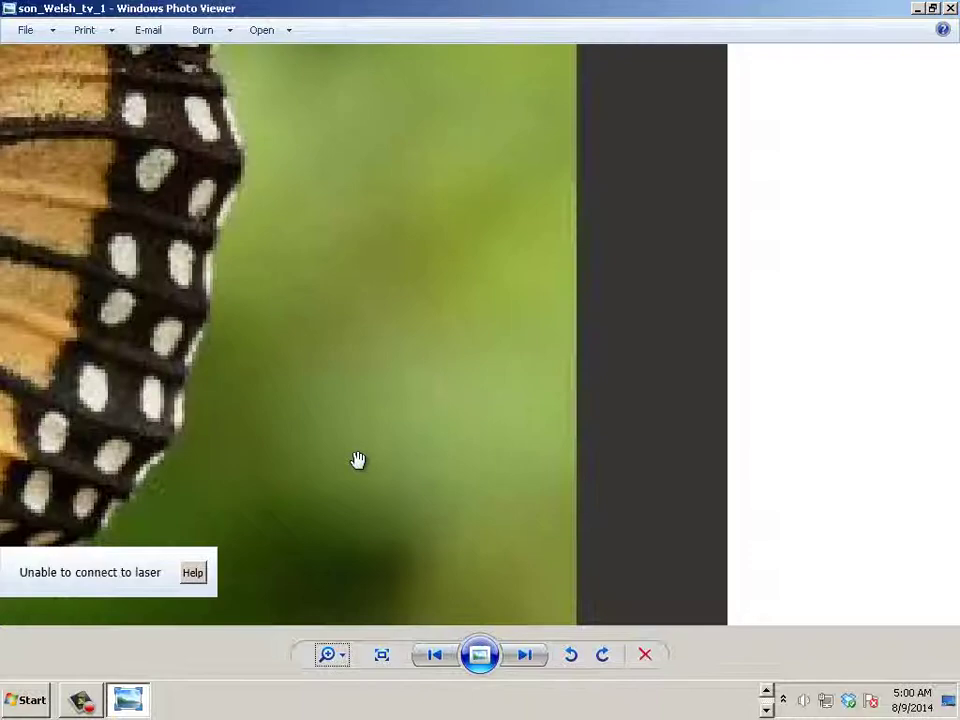
{"action": "scroll", "coordinate": [360, 458], "scroll_direction": "up", "scroll_amount": 2}
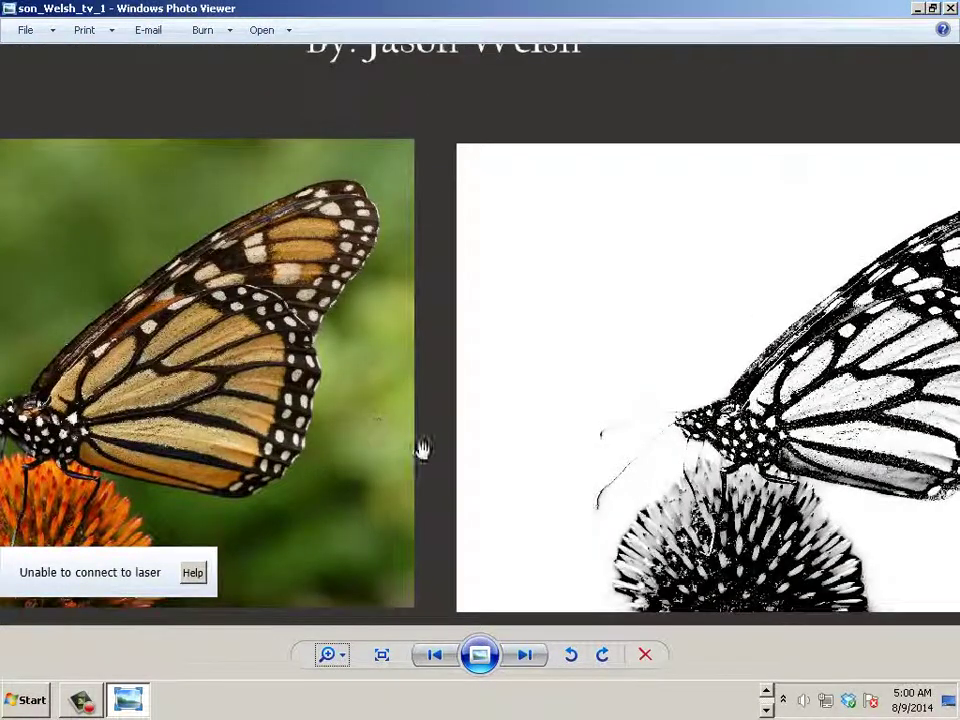
{"action": "scroll", "coordinate": [418, 455], "scroll_direction": "up", "scroll_amount": 1}
{"action": "scroll", "coordinate": [418, 457], "scroll_direction": "down", "scroll_amount": 4}
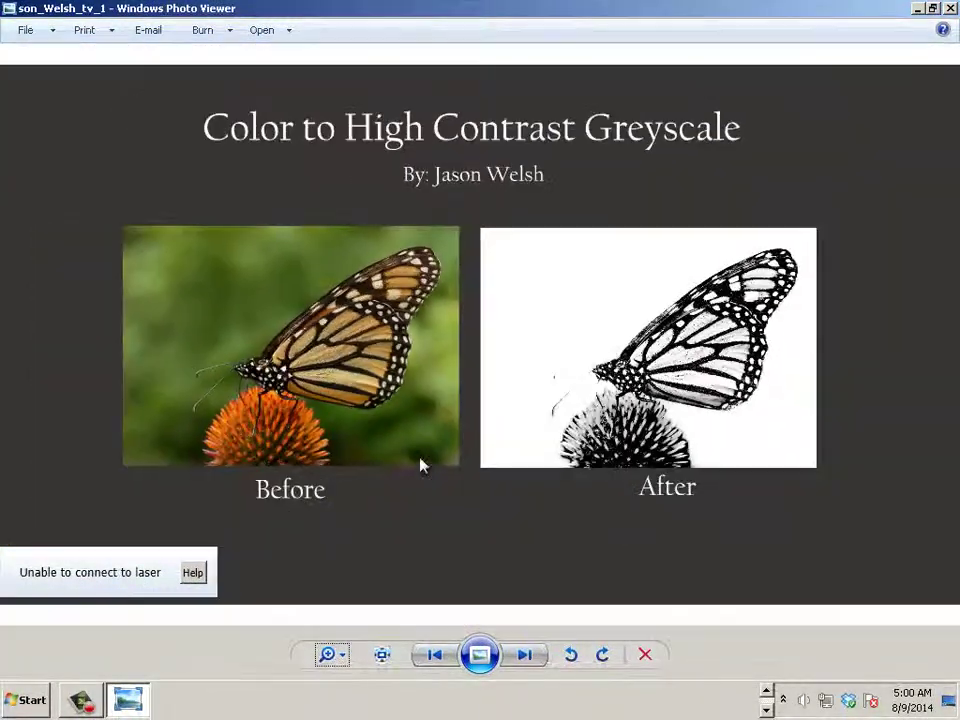
{"action": "scroll", "coordinate": [416, 455], "scroll_direction": "up", "scroll_amount": 4}
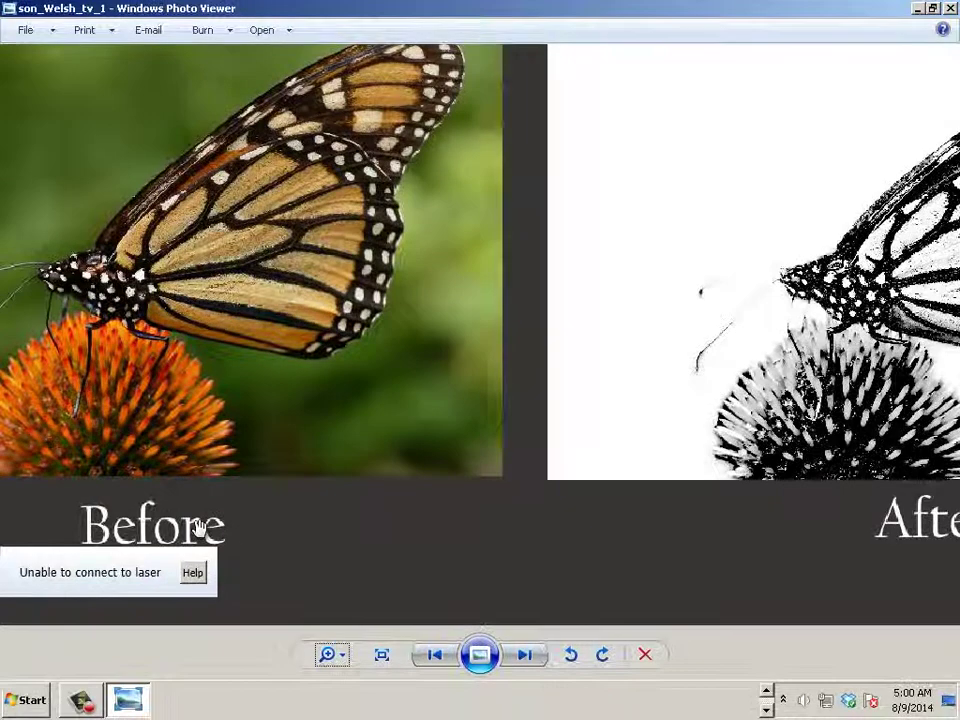
{"action": "scroll", "coordinate": [197, 525], "scroll_direction": "up", "scroll_amount": 1}
{"action": "scroll", "coordinate": [197, 525], "scroll_direction": "up", "scroll_amount": 1}
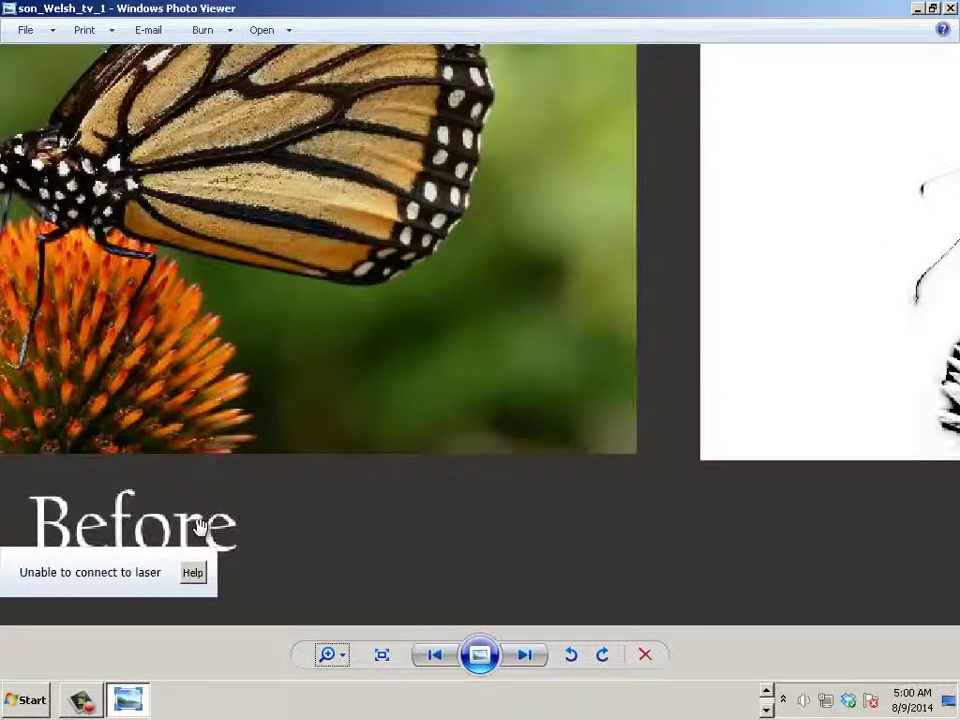
{"action": "scroll", "coordinate": [197, 525], "scroll_direction": "down", "scroll_amount": 3}
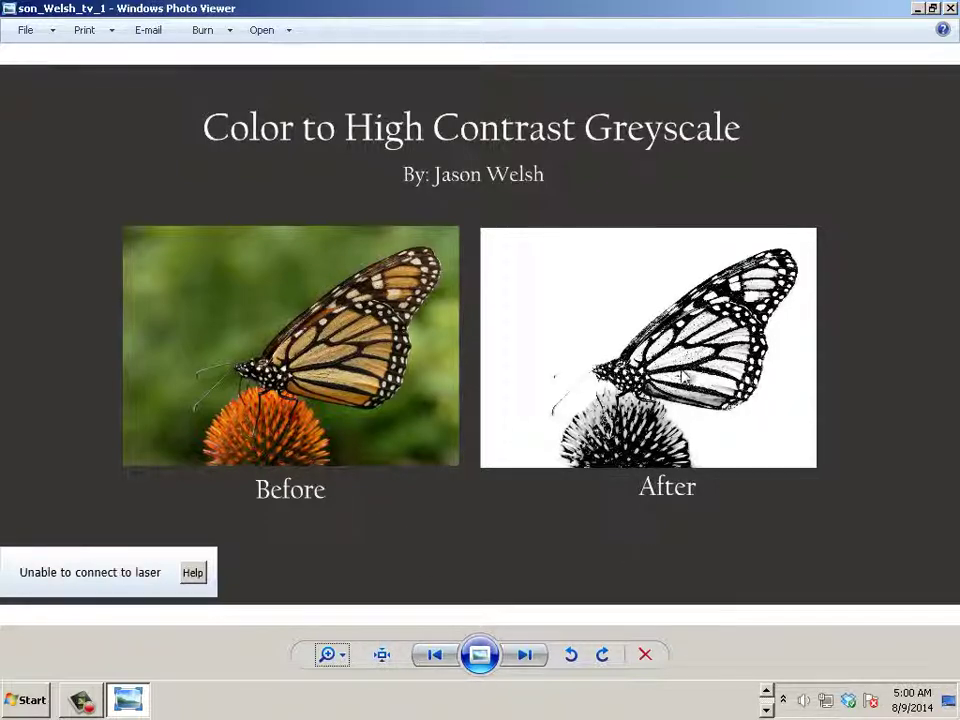
{"action": "scroll", "coordinate": [676, 362], "scroll_direction": "up", "scroll_amount": 2}
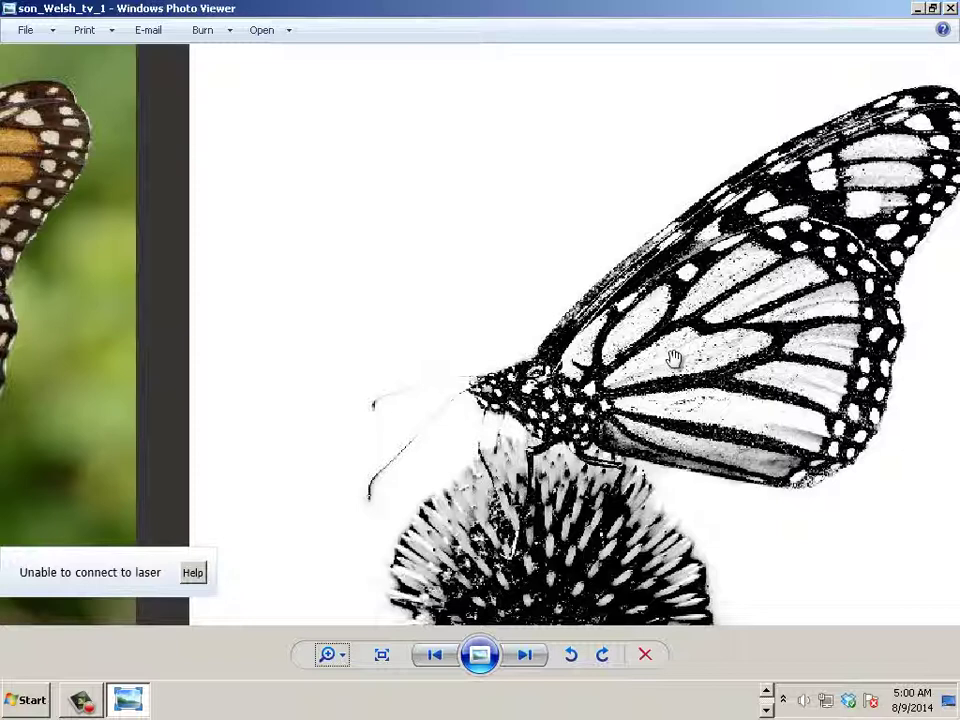
{"action": "scroll", "coordinate": [674, 358], "scroll_direction": "down", "scroll_amount": 2}
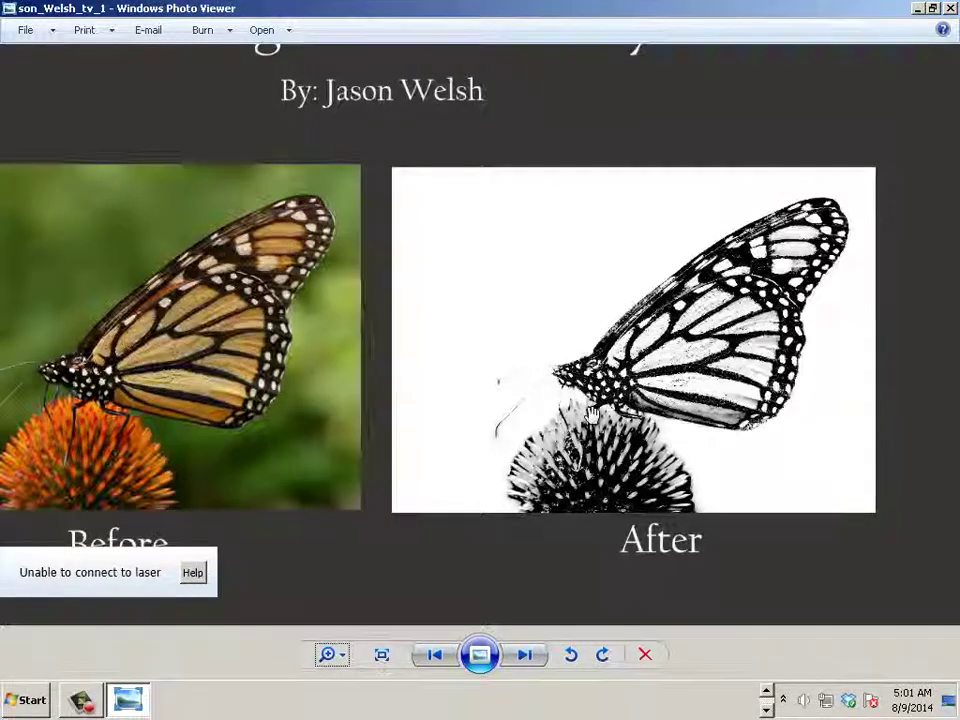
{"action": "scroll", "coordinate": [555, 415], "scroll_direction": "down", "scroll_amount": 2}
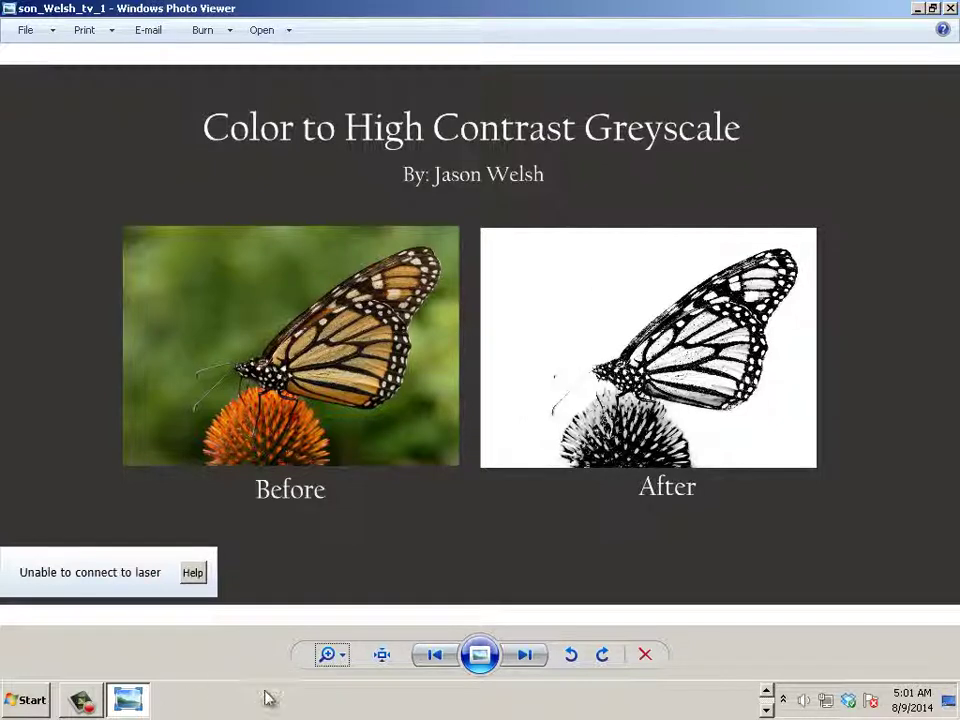
Reopen the Before and after folder from the Explorer jump list and select the _tv_1 JPG
{"action": "left_click", "coordinate": [766, 708]}
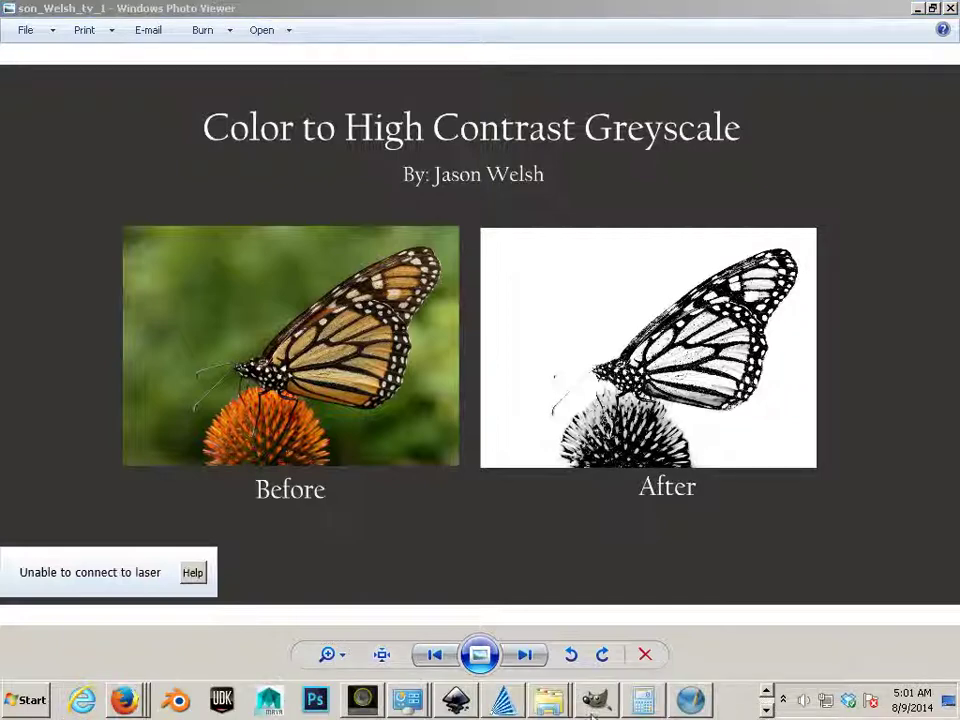
{"action": "left_click", "coordinate": [550, 700]}
{"action": "left_click", "coordinate": [548, 660]}
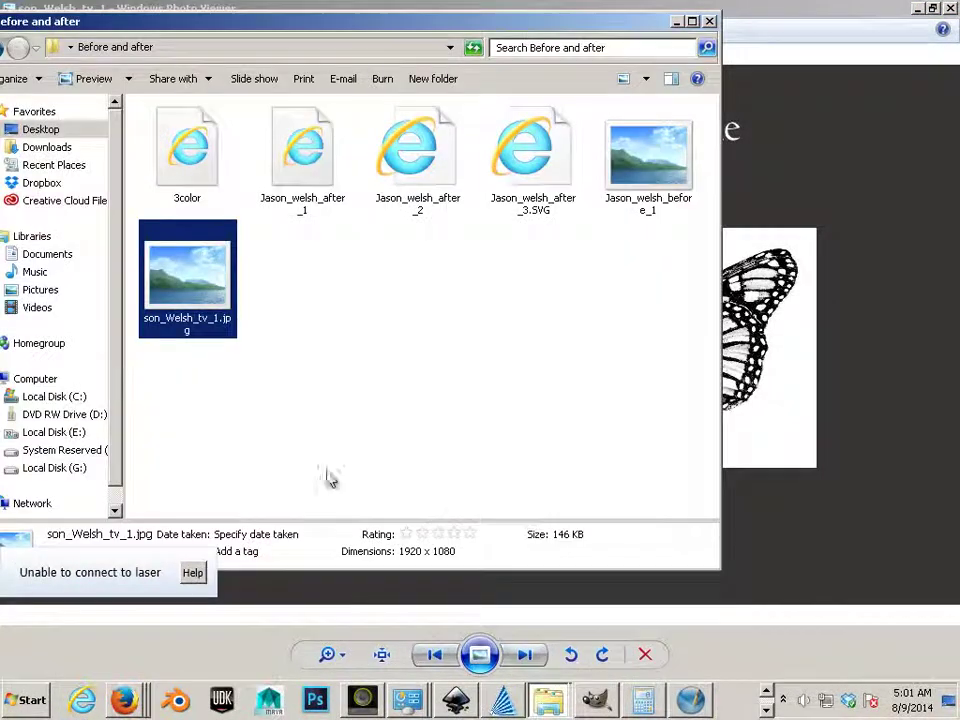
{"action": "left_click", "coordinate": [242, 377]}
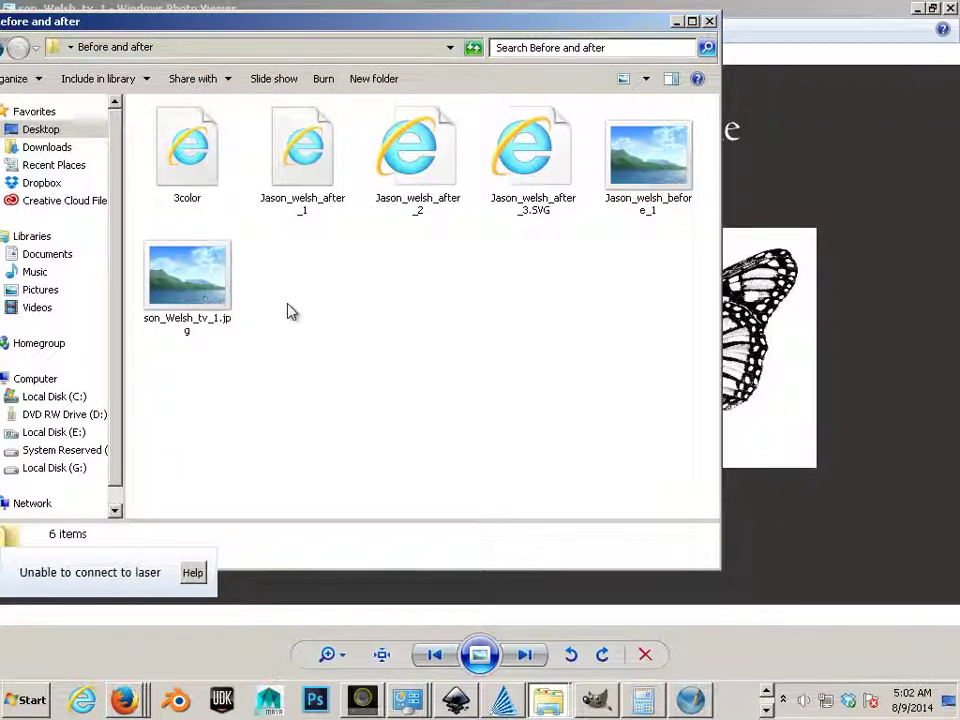
{"action": "left_click", "coordinate": [192, 336]}
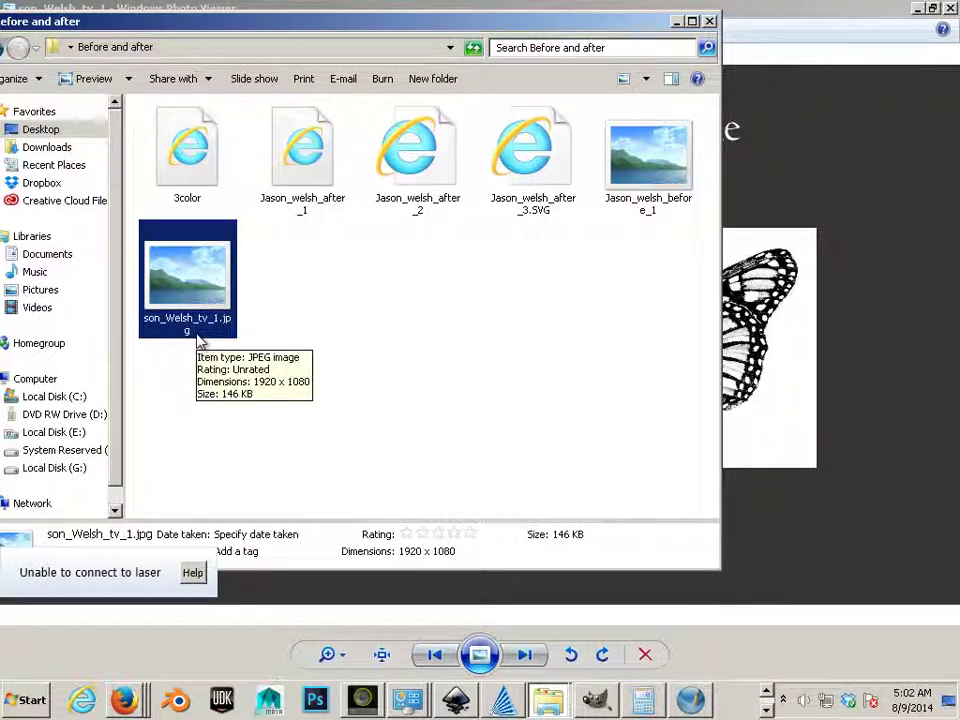